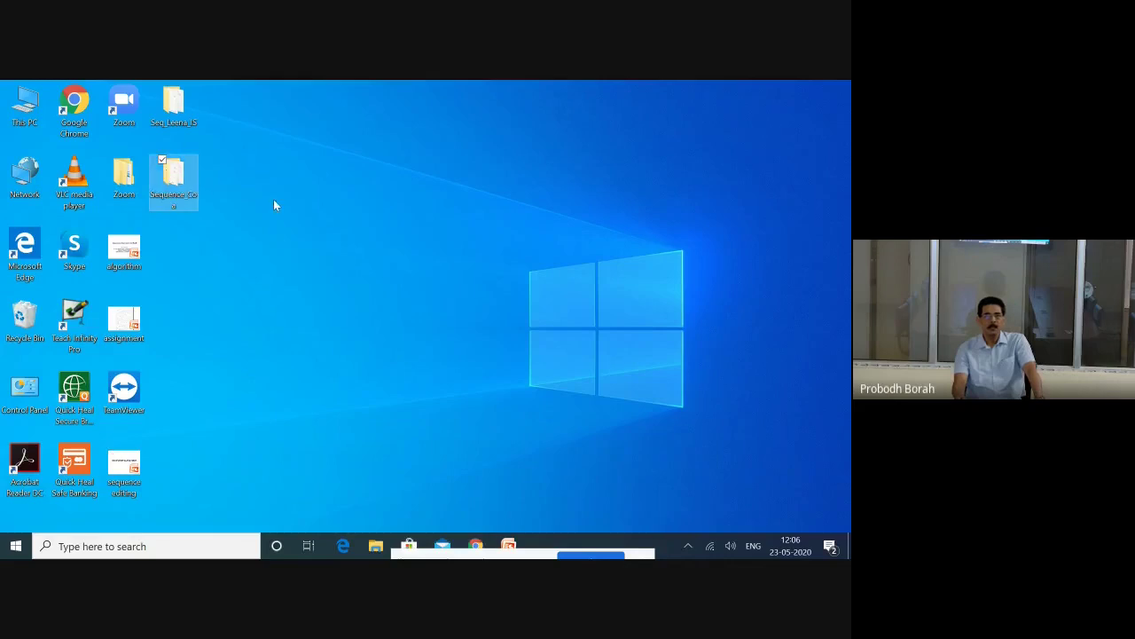
Open the trace file 1st_BASE_2773144_M_1_Coa_F from the desktop folder Sequence_Coa with BioEdit Sequence Alignment Editor.
double_click(194, 183)
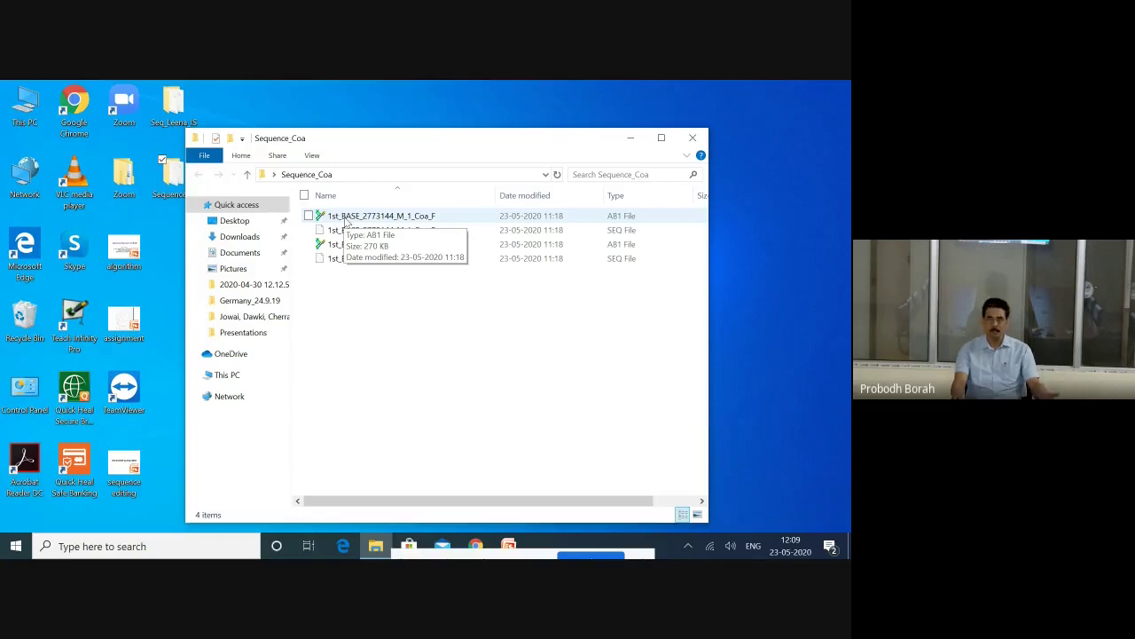
left_click(346, 223)
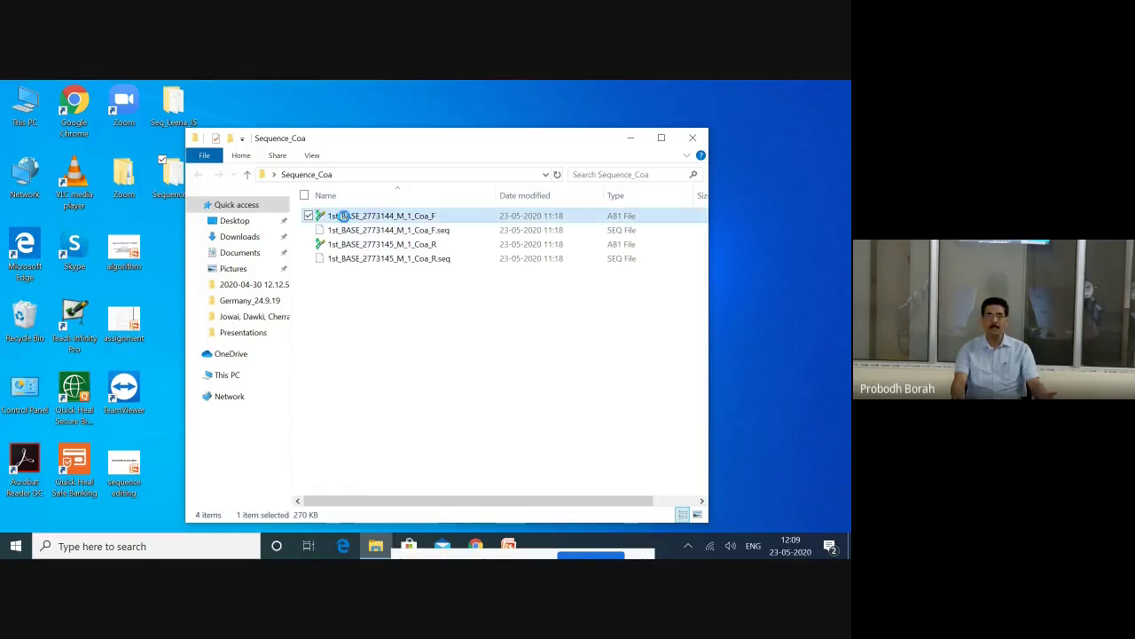
right_click(345, 222)
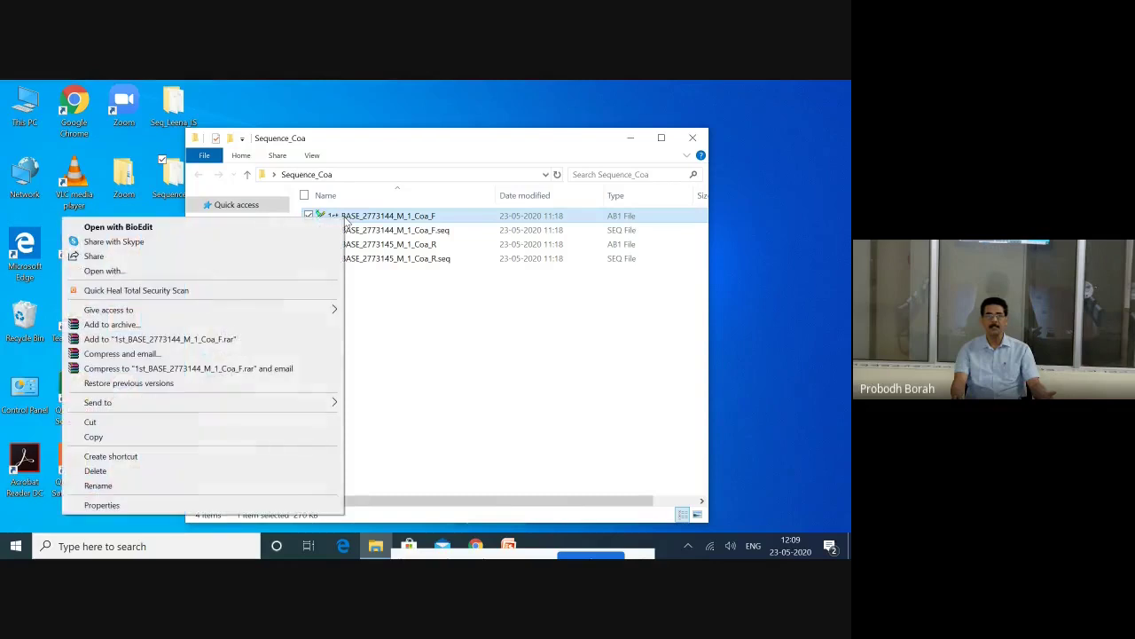
left_click(151, 275)
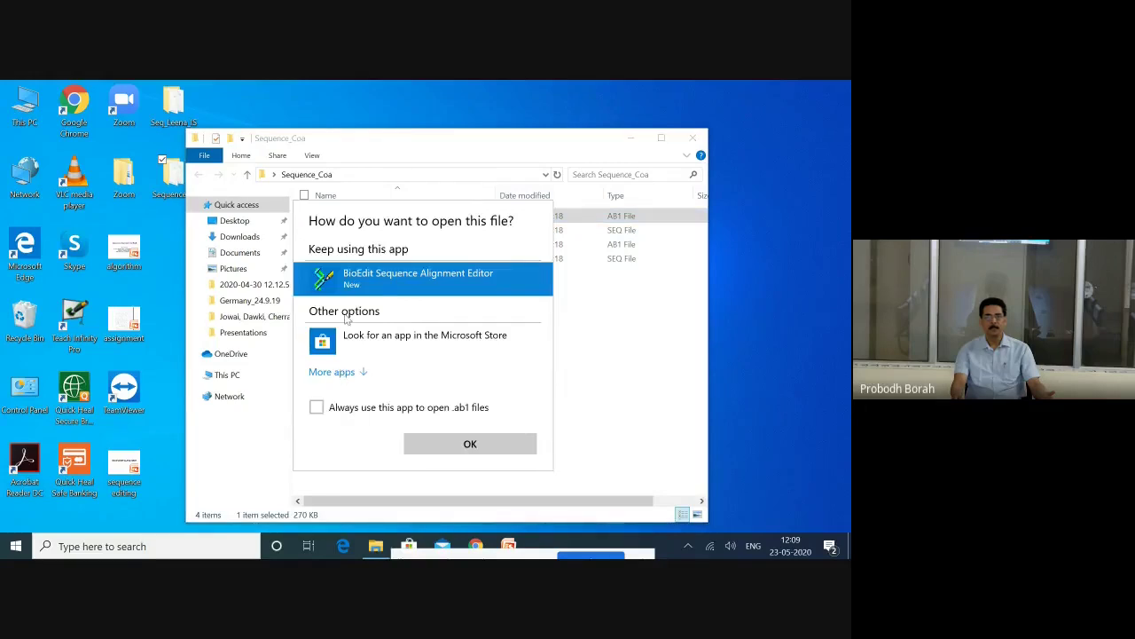
double_click(368, 282)
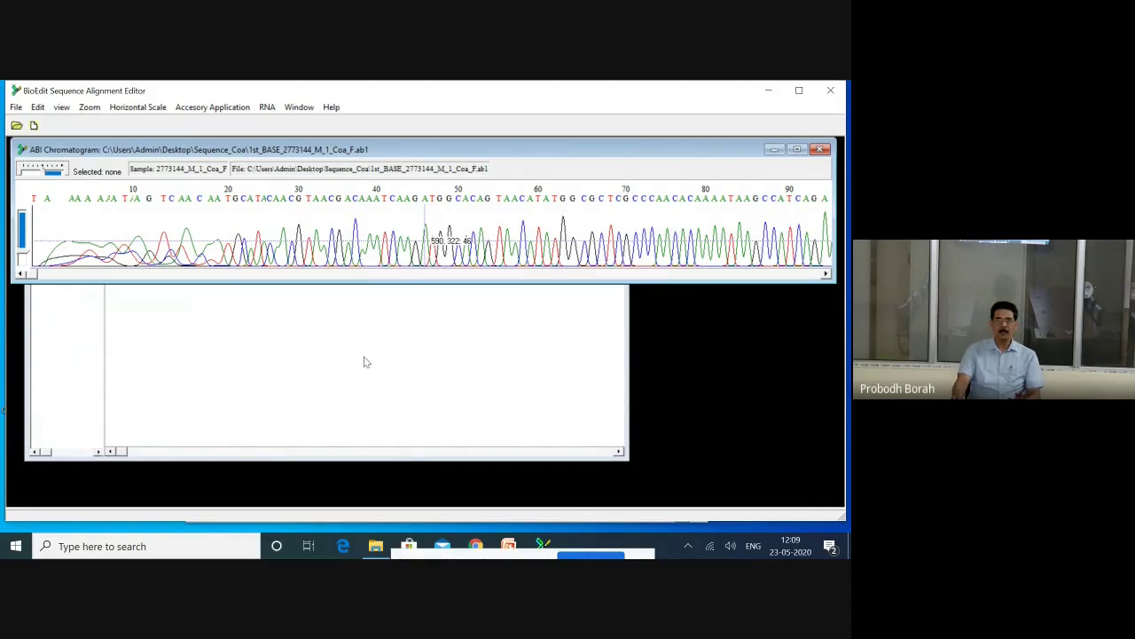
Examine the peak quality of the Coa_F chromatogram from start to end, highlighting bases 27-84 and 456-491.
left_click(224, 381)
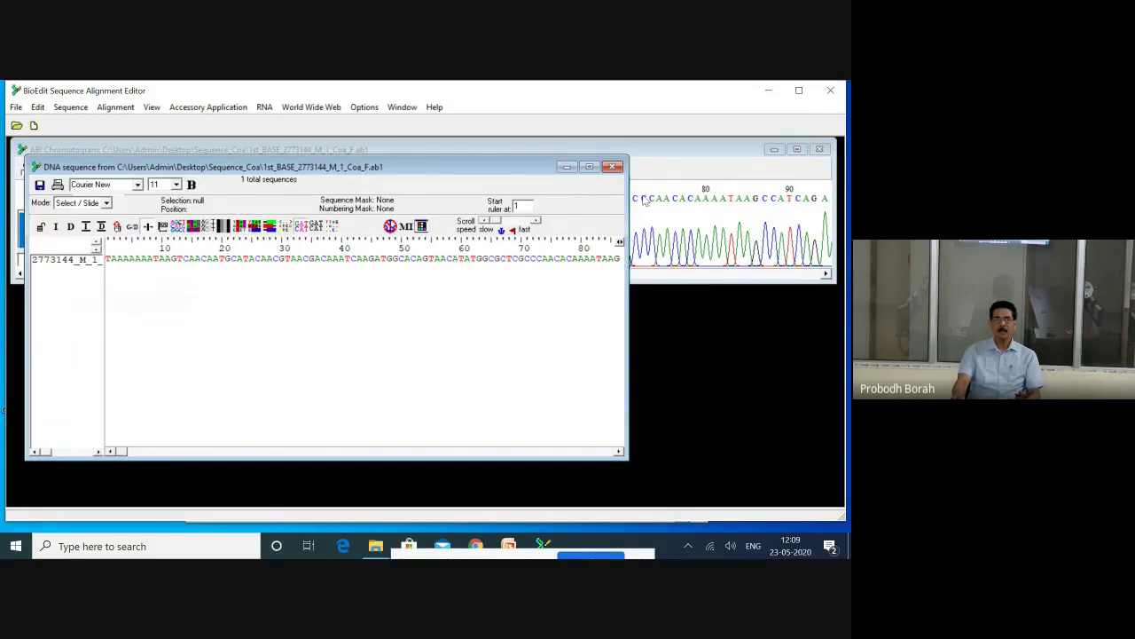
left_click(654, 151)
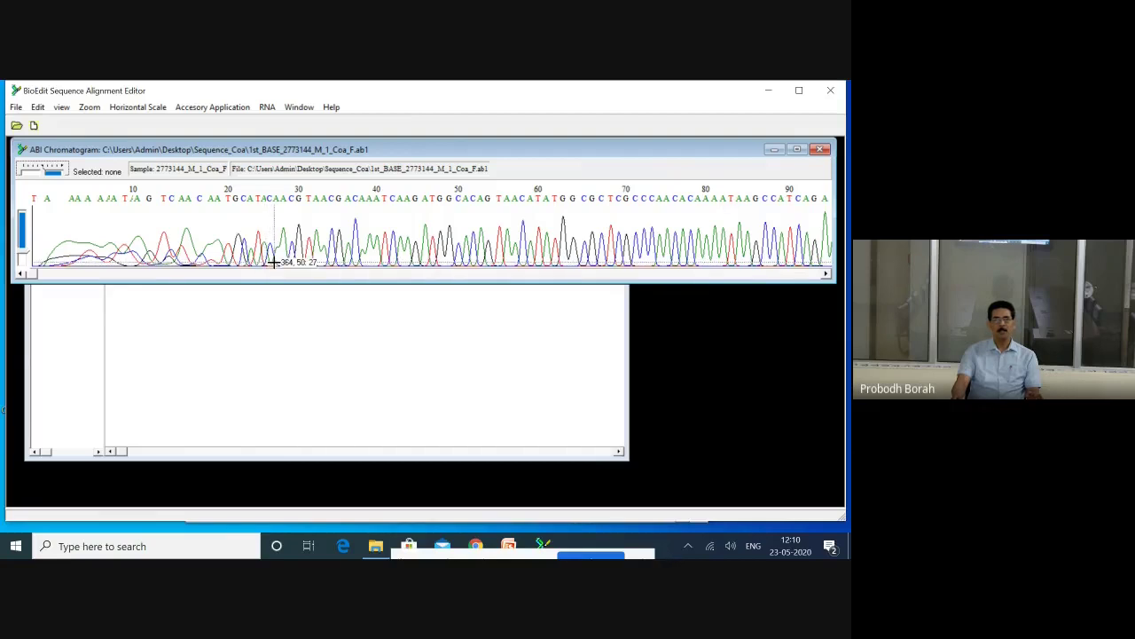
left_click_drag(273, 262, 743, 265)
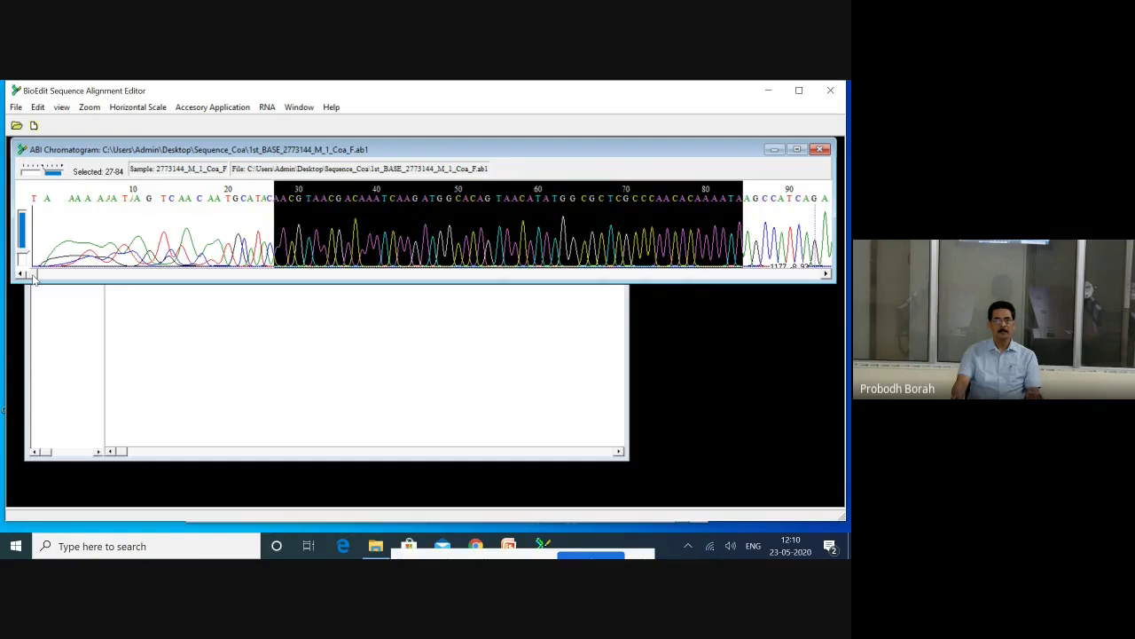
left_click_drag(33, 278, 113, 281)
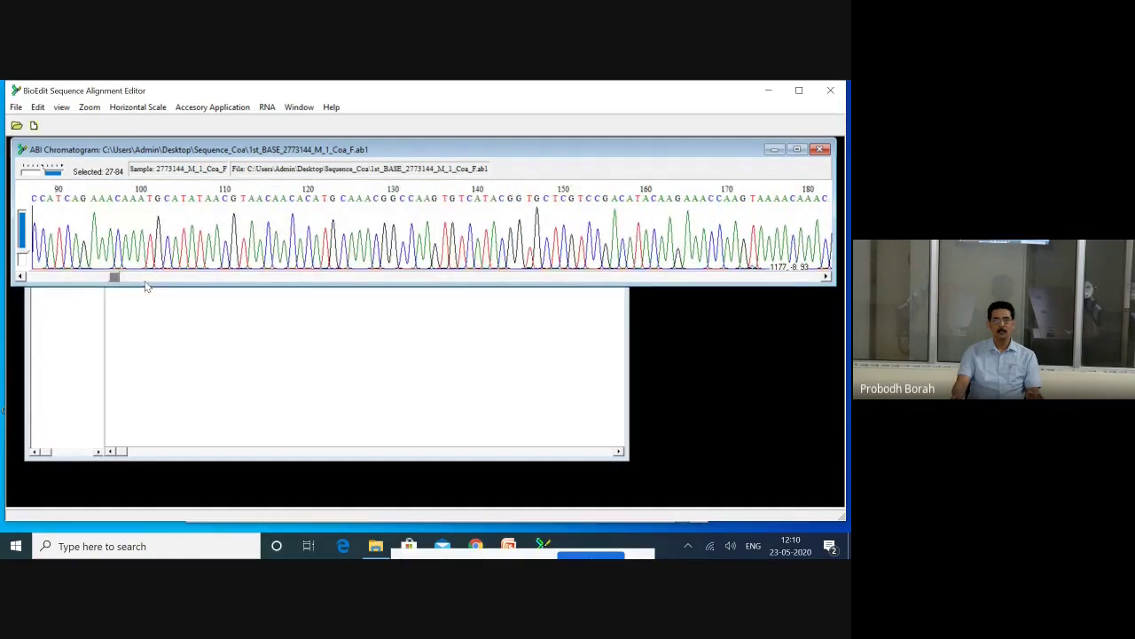
left_click_drag(114, 281, 426, 309)
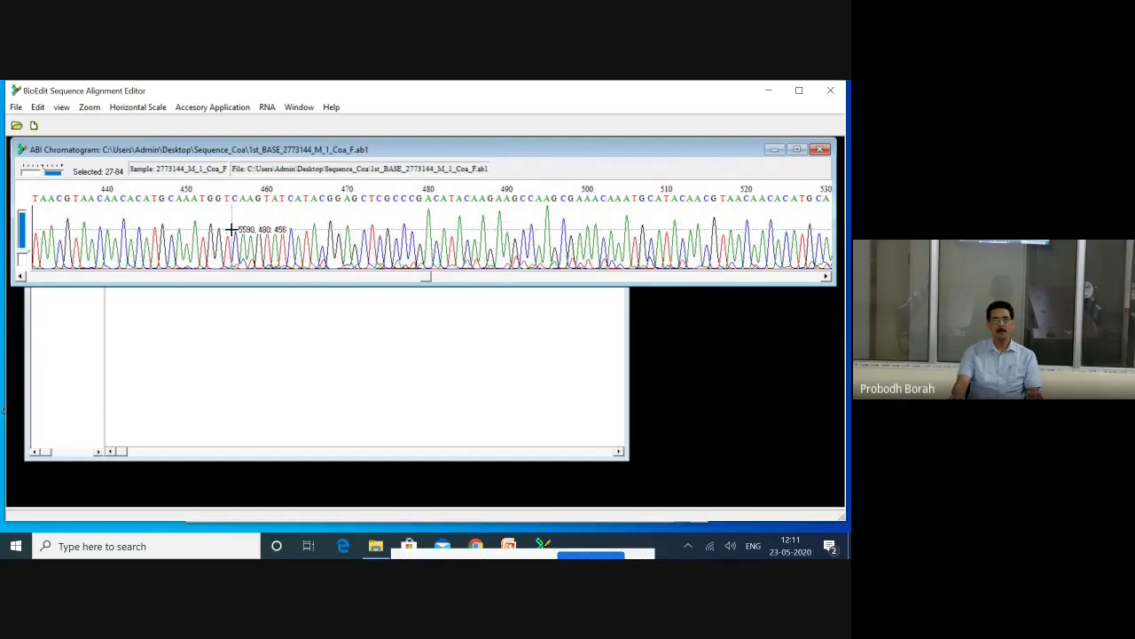
left_click_drag(231, 229, 519, 264)
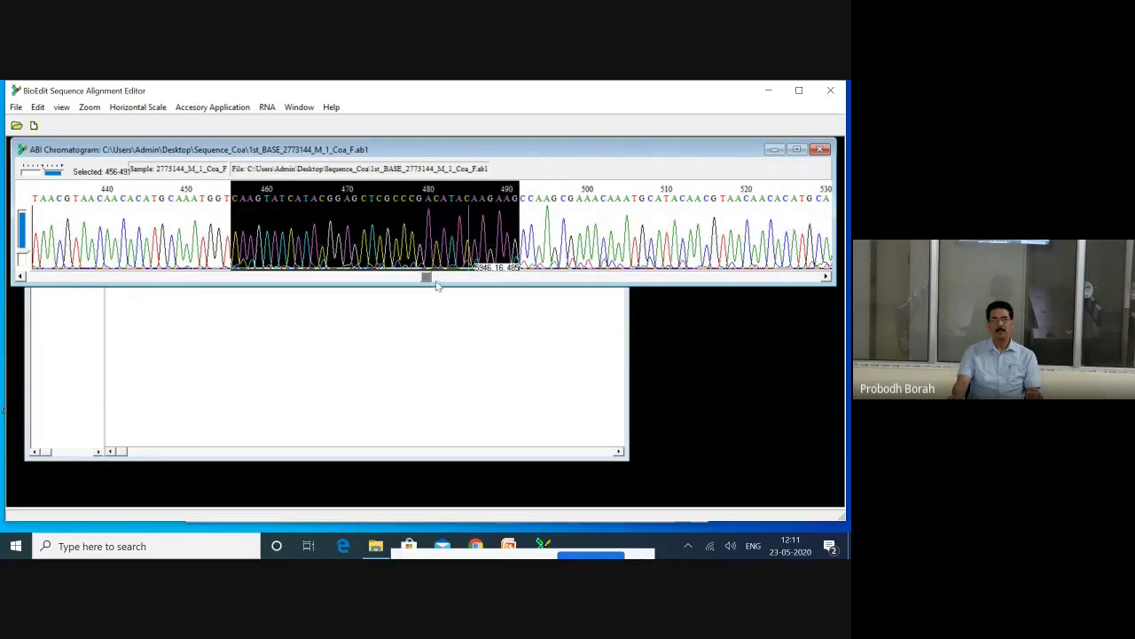
left_click_drag(430, 282, 770, 314)
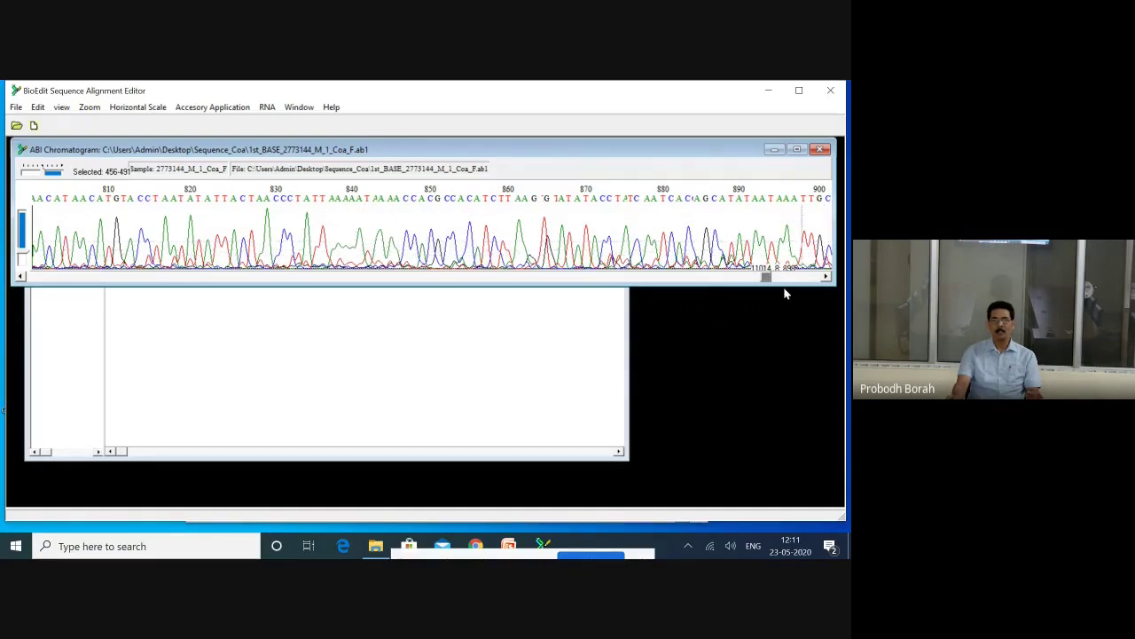
left_click_drag(766, 278, 814, 282)
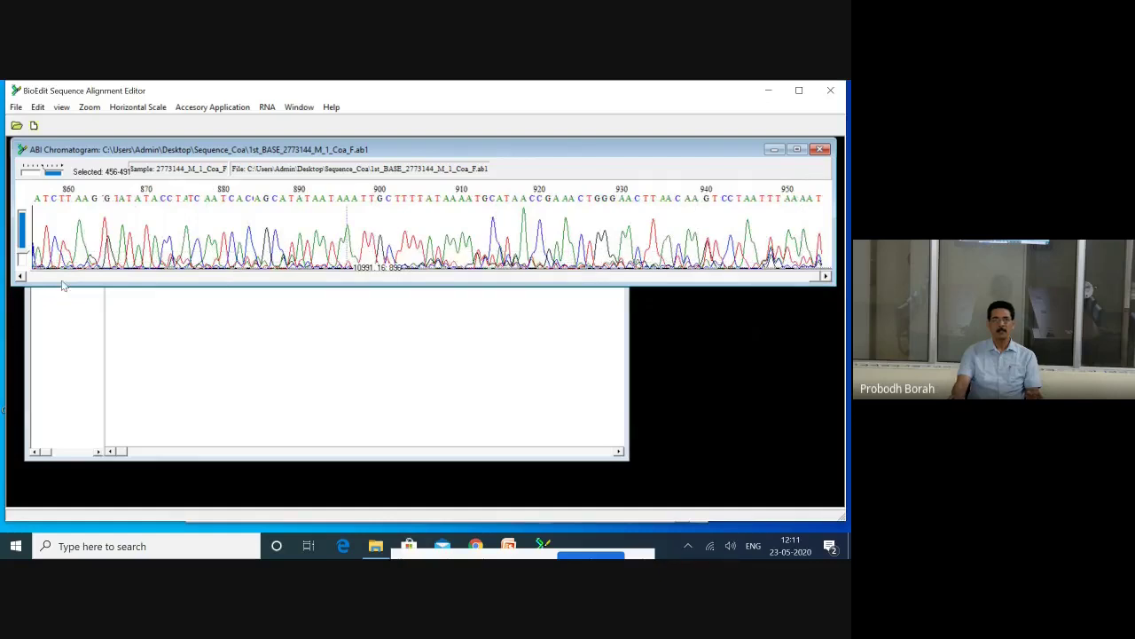
left_click_drag(815, 277, 229, 318)
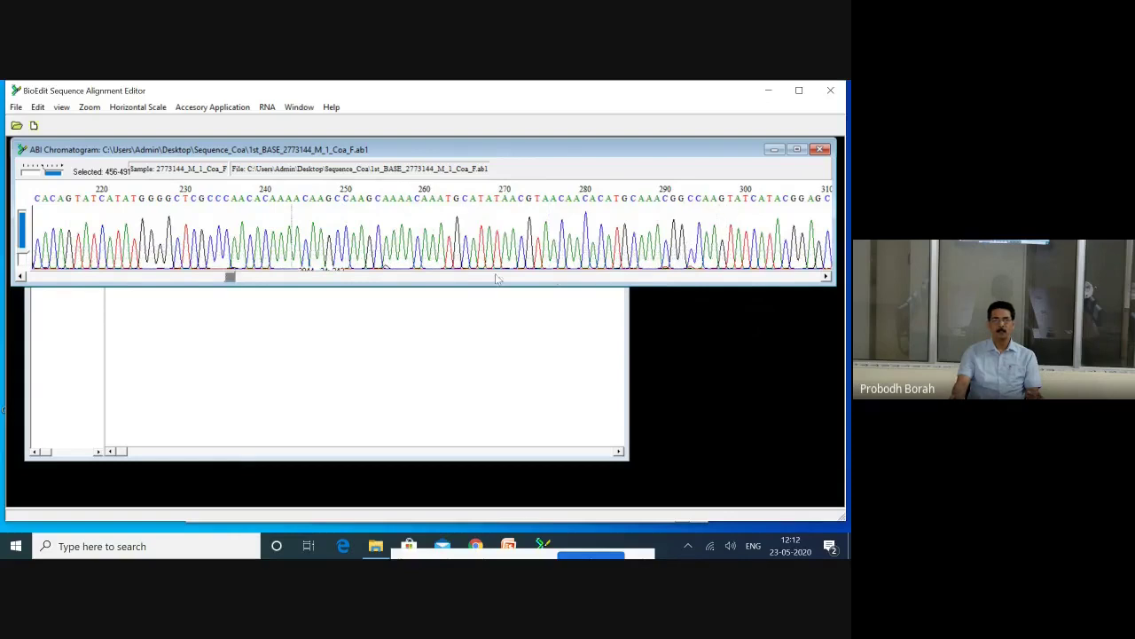
left_click_drag(229, 282, 814, 280)
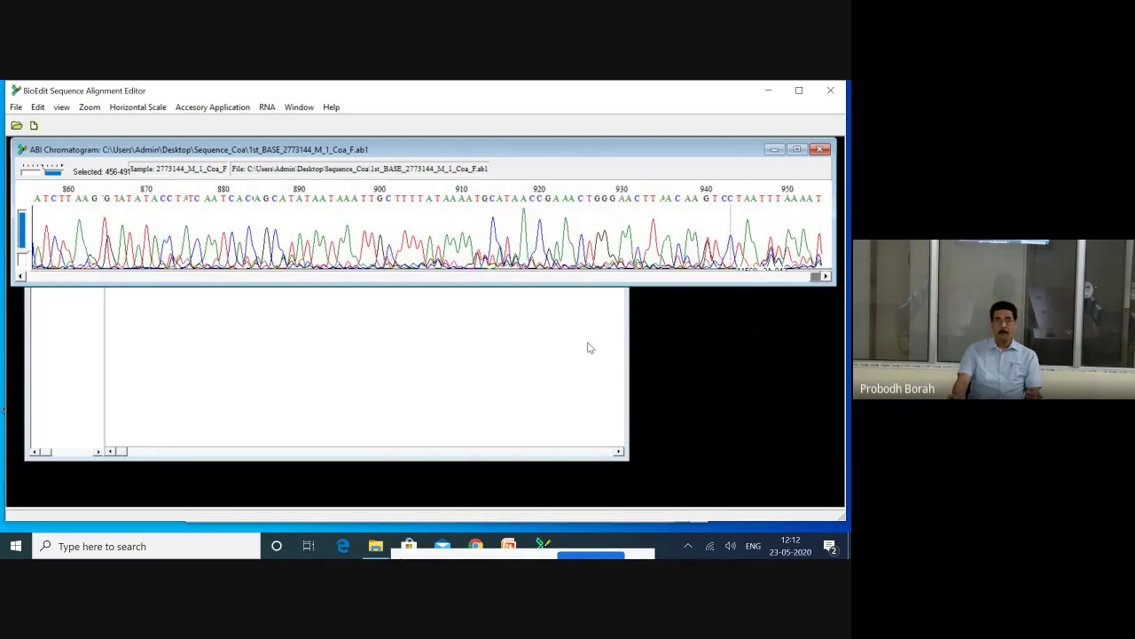
Close the Coa_F chromatogram and its DNA sequence without saving, minimise BioEdit and close the Sequence_Coa folder.
left_click(820, 151)
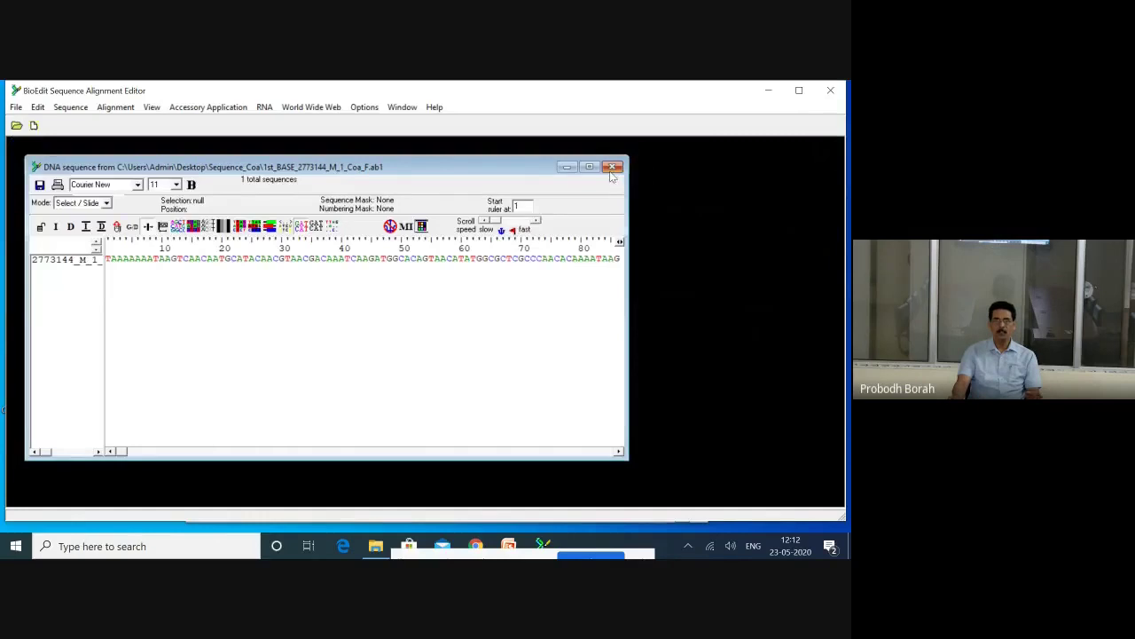
left_click(611, 168)
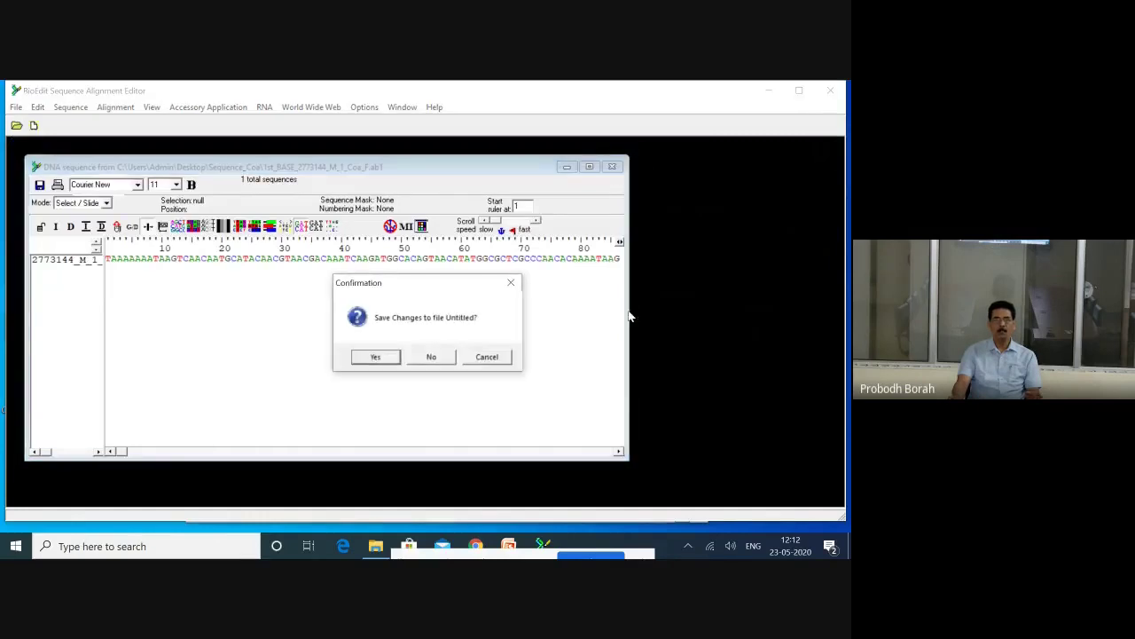
left_click(431, 357)
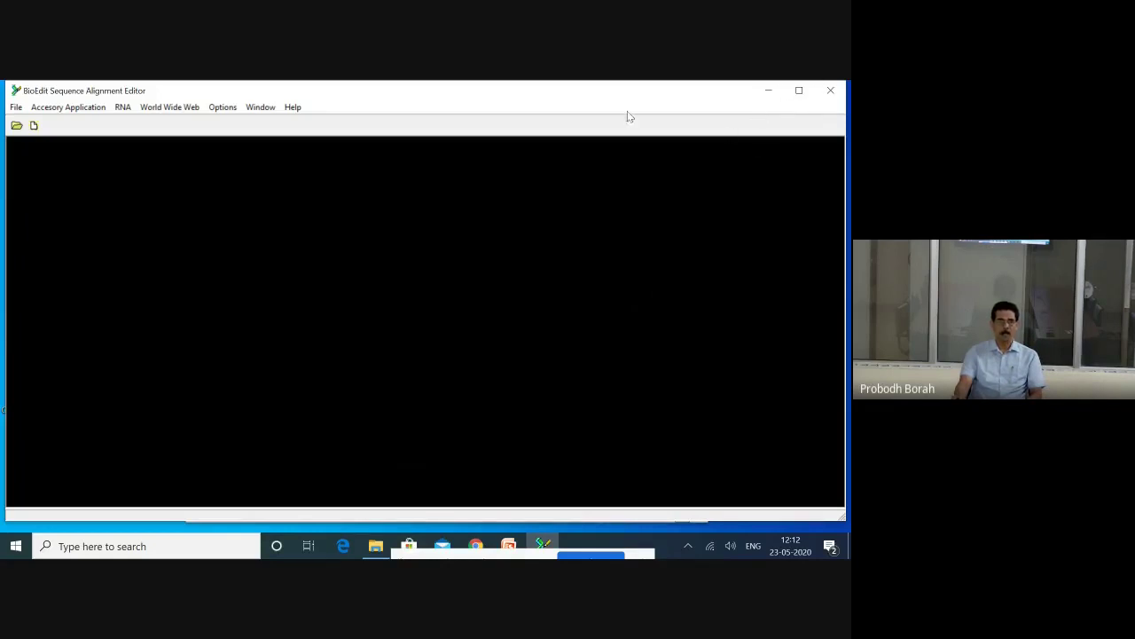
left_click(764, 94)
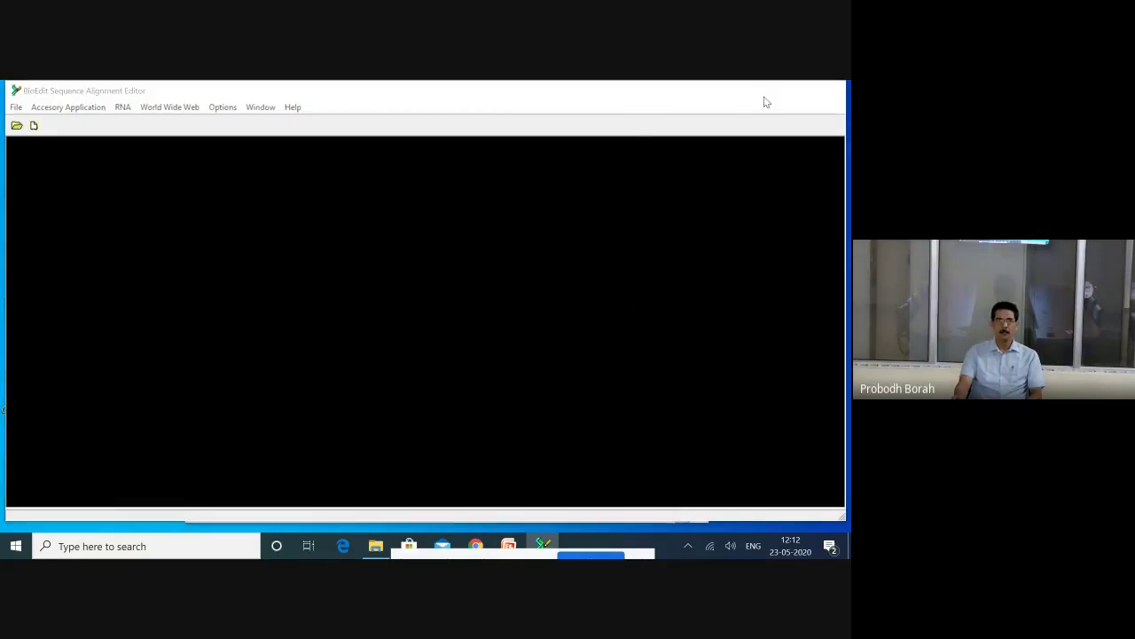
left_click(692, 138)
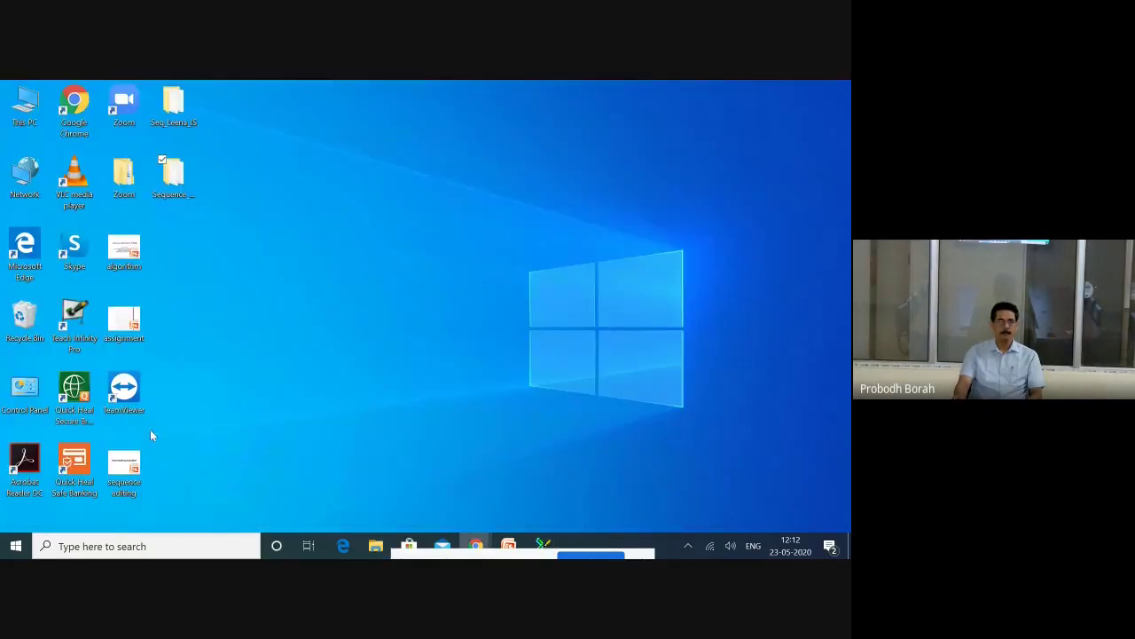
Open the trace file 1st_BASE_3416901_E1_ISEcp1_Forward from the desktop's other sequence folder in BioEdit.
left_click(182, 110)
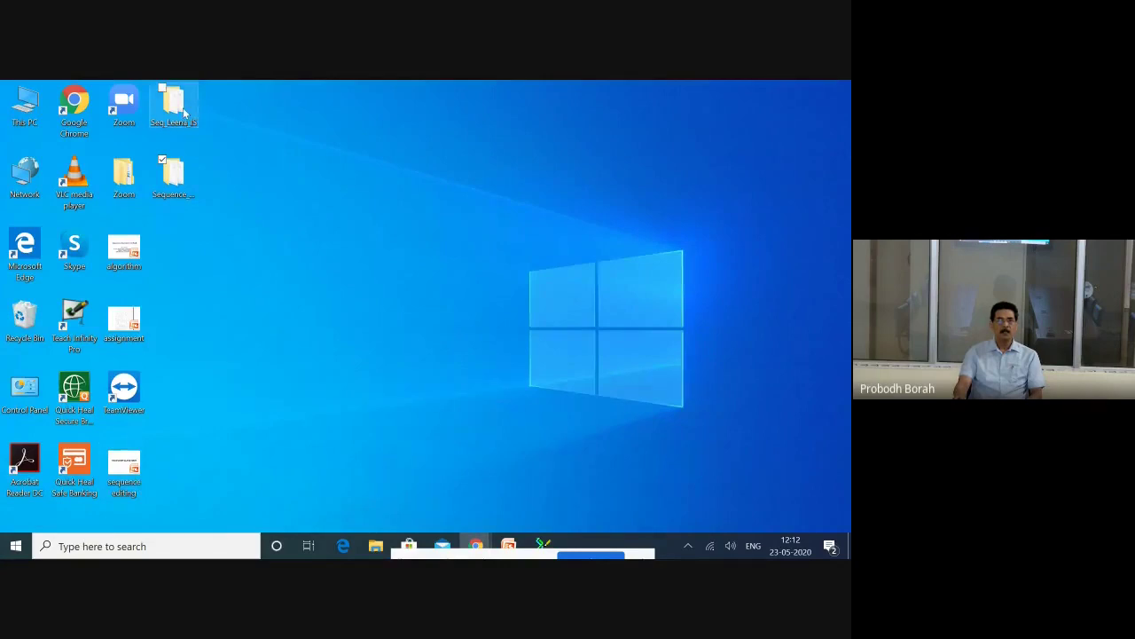
double_click(183, 108)
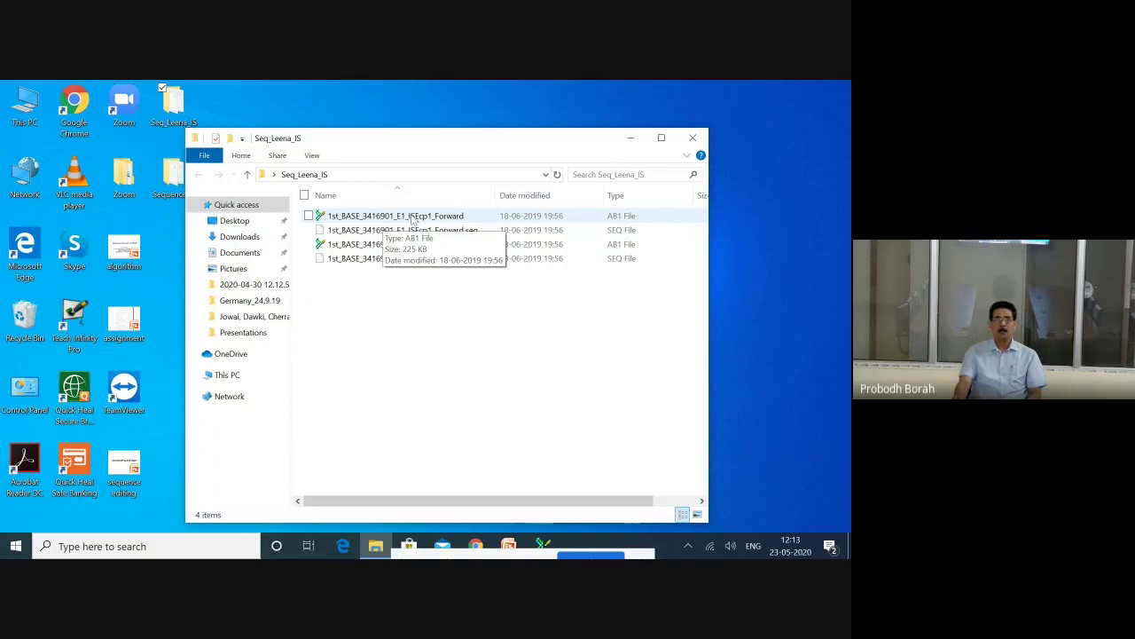
double_click(348, 218)
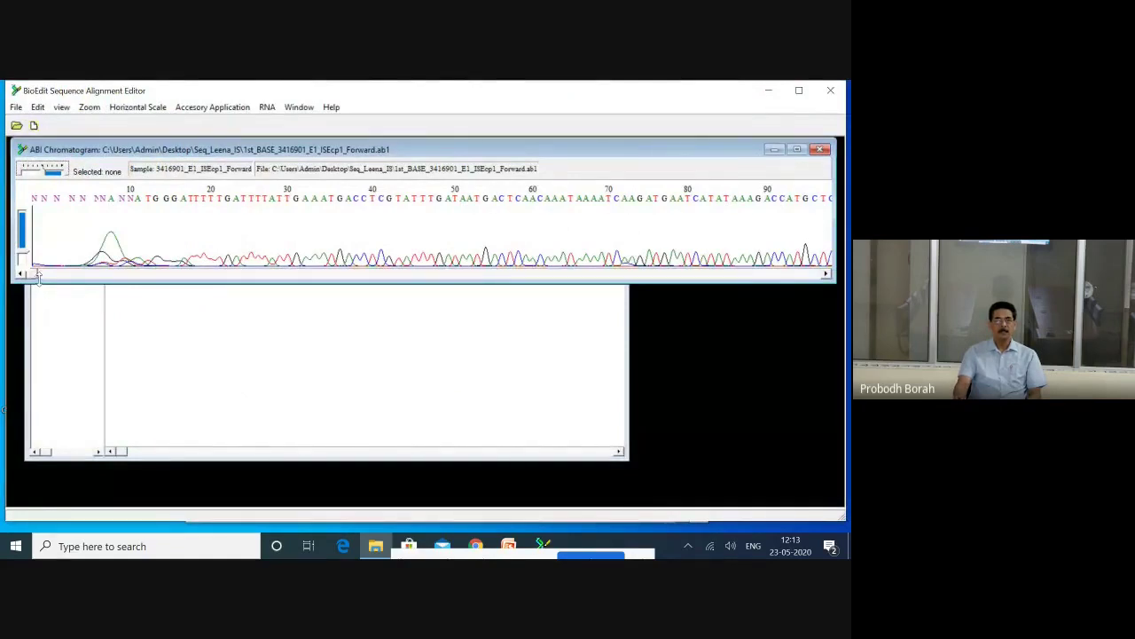
Enlarge the vertical scale of the ISEcp1_Forward chromatogram and inspect its peaks along the whole trace.
mouse_move(37, 275)
left_mouse_down()
mouse_move(104, 275)
mouse_move(137, 290)
mouse_move(329, 286)
mouse_move(743, 310)
mouse_move(413, 319)
mouse_move(312, 335)
left_mouse_up()
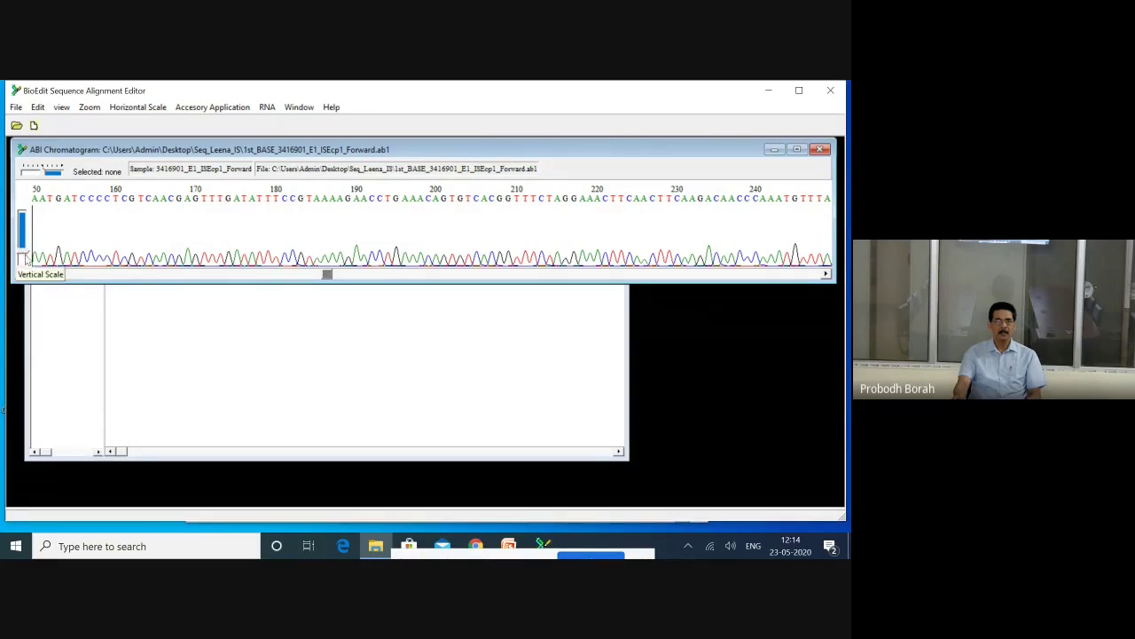
left_click_drag(26, 254, 25, 248)
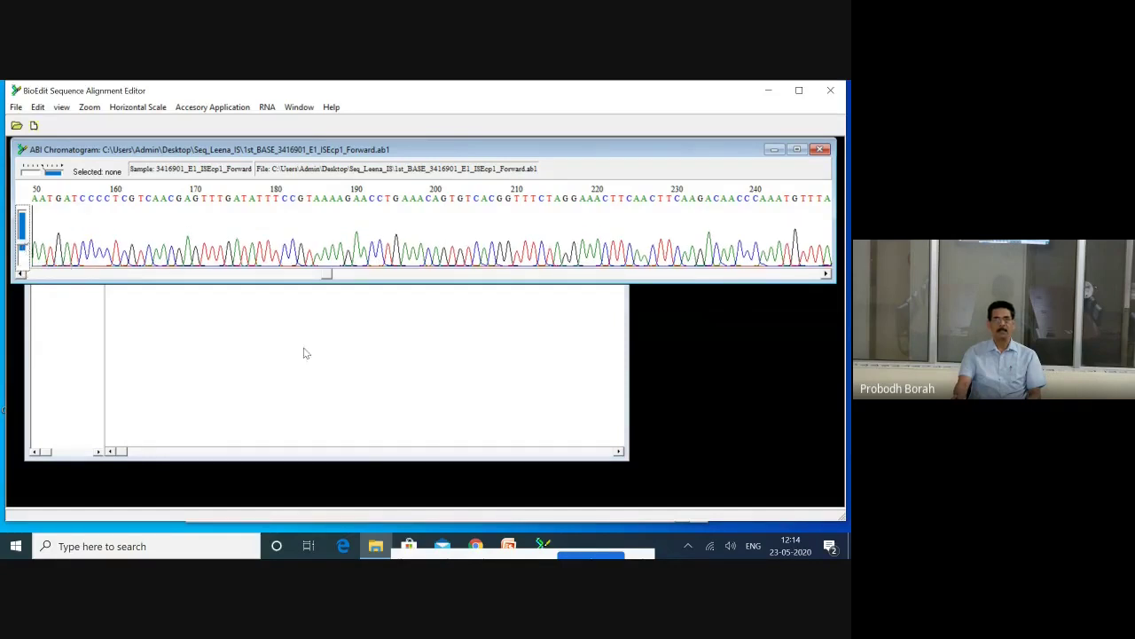
left_click_drag(25, 247, 21, 247)
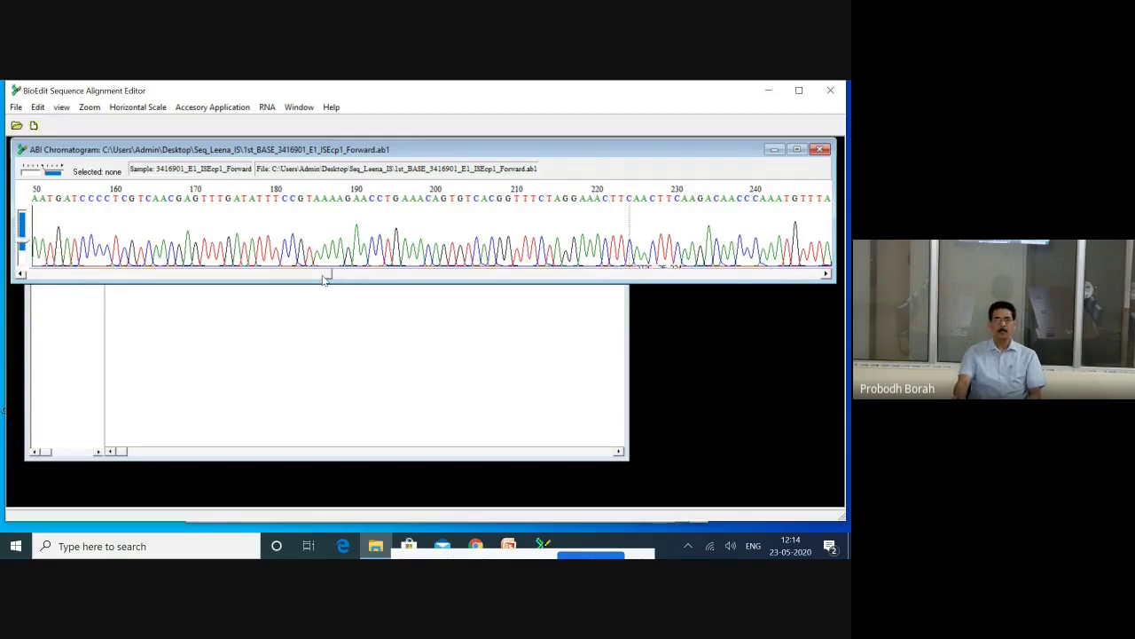
left_click_drag(325, 279, 819, 300)
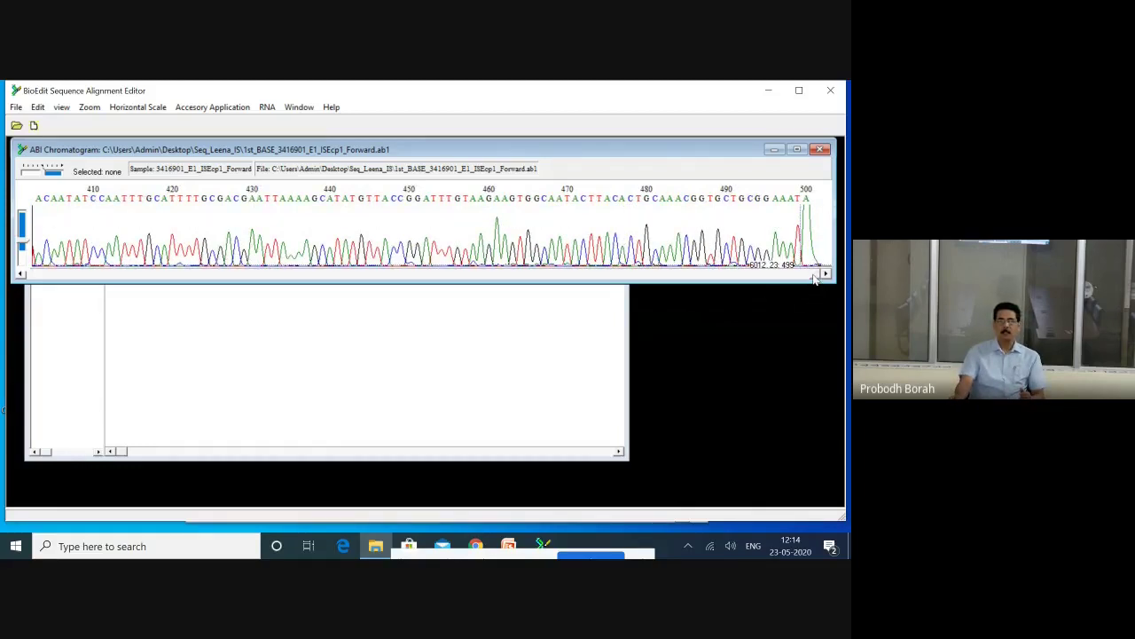
mouse_move(814, 277)
left_mouse_down()
mouse_move(51, 375)
mouse_move(48, 324)
mouse_move(20, 319)
left_mouse_up()
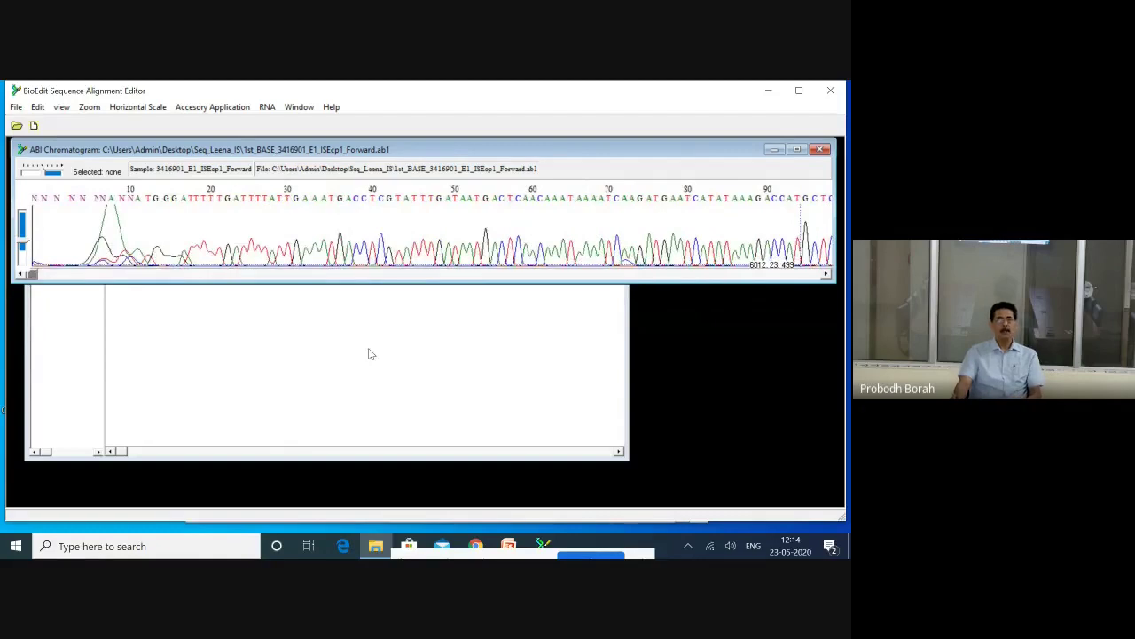
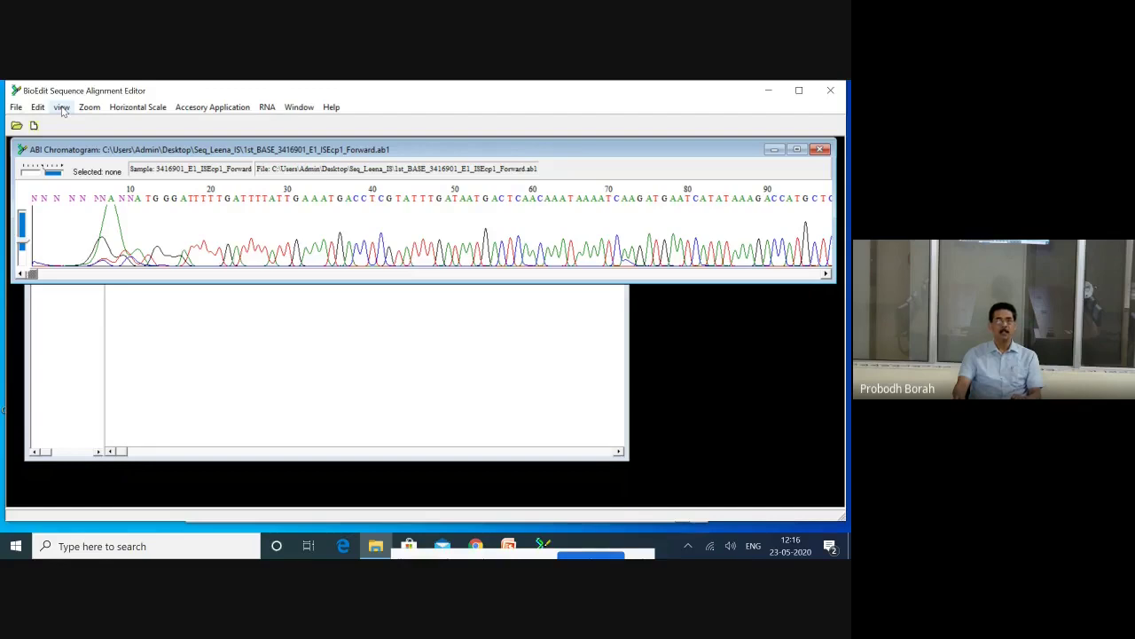
Copy the base sequence of the ISEcp1_Forward chromatogram as raw text.
left_click(61, 107)
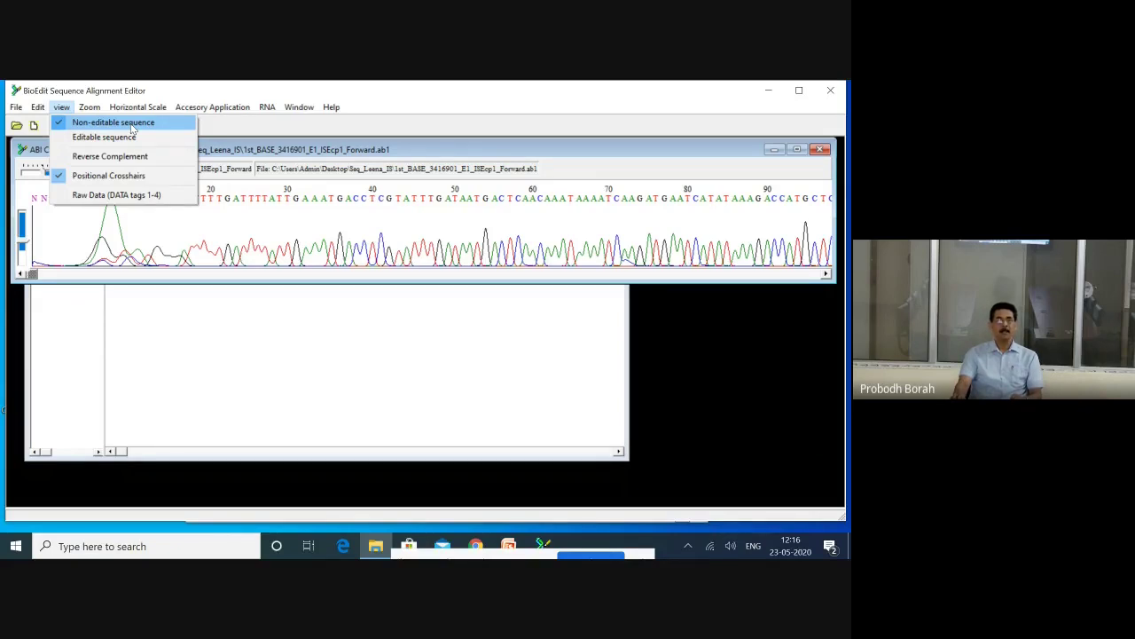
left_click(66, 138)
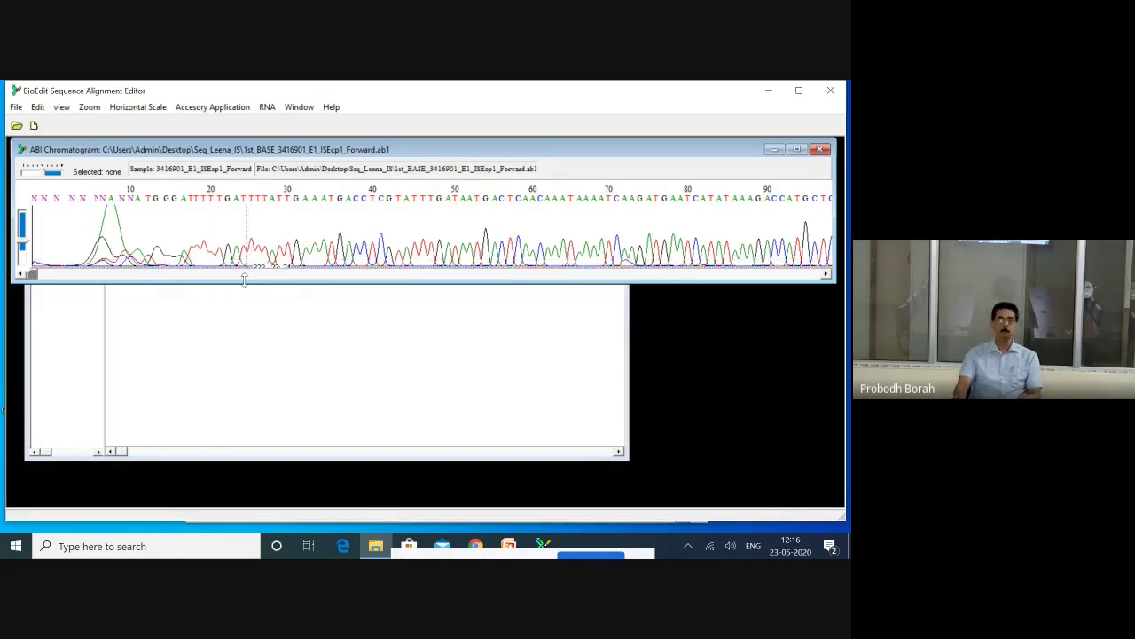
left_click(37, 108)
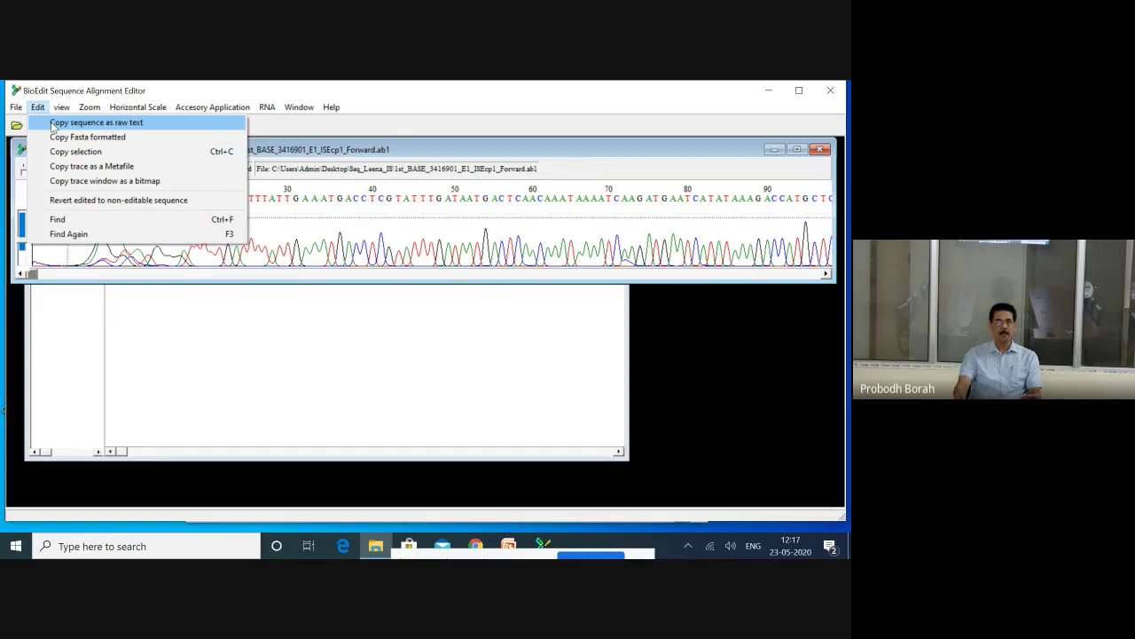
left_click(53, 124)
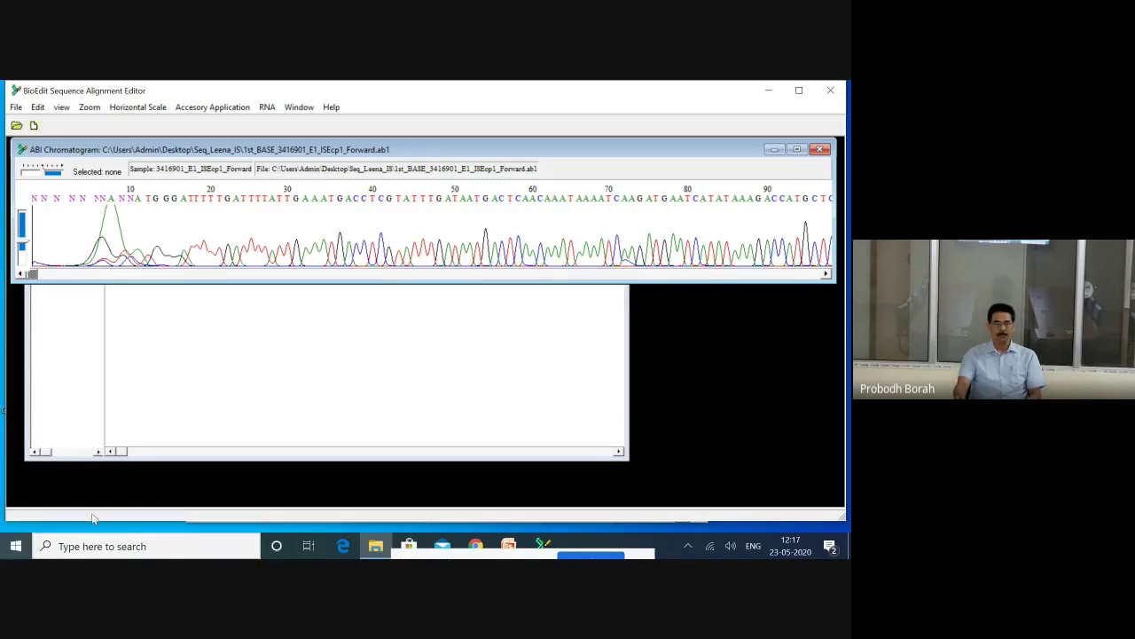
left_click(17, 550)
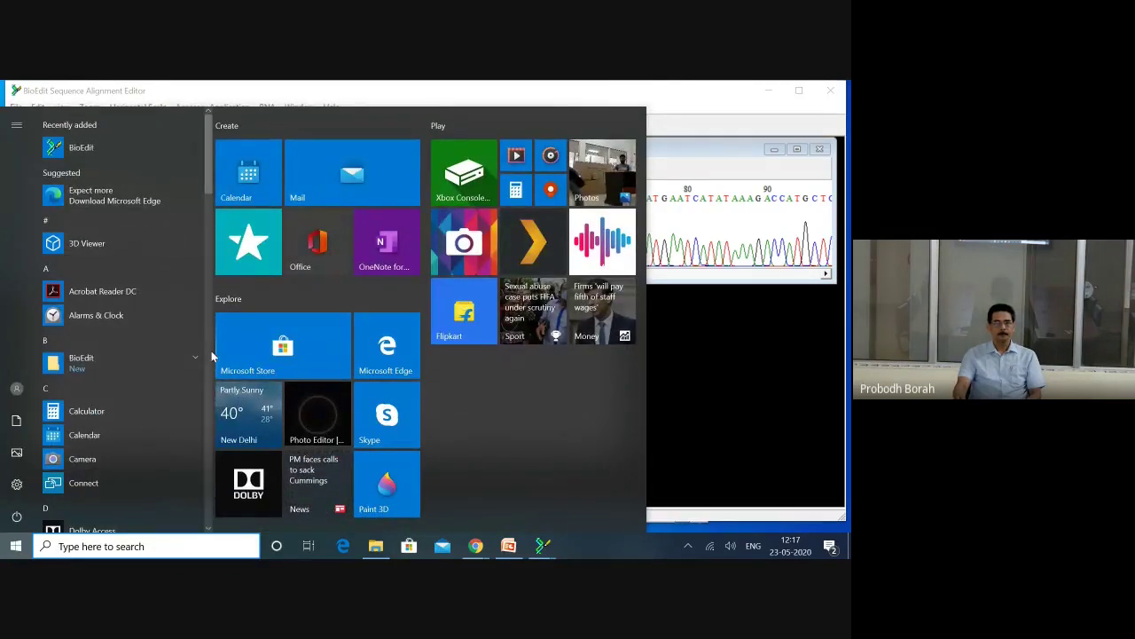
scroll(197, 361, "down", 5)
scroll(204, 376, "down", 5)
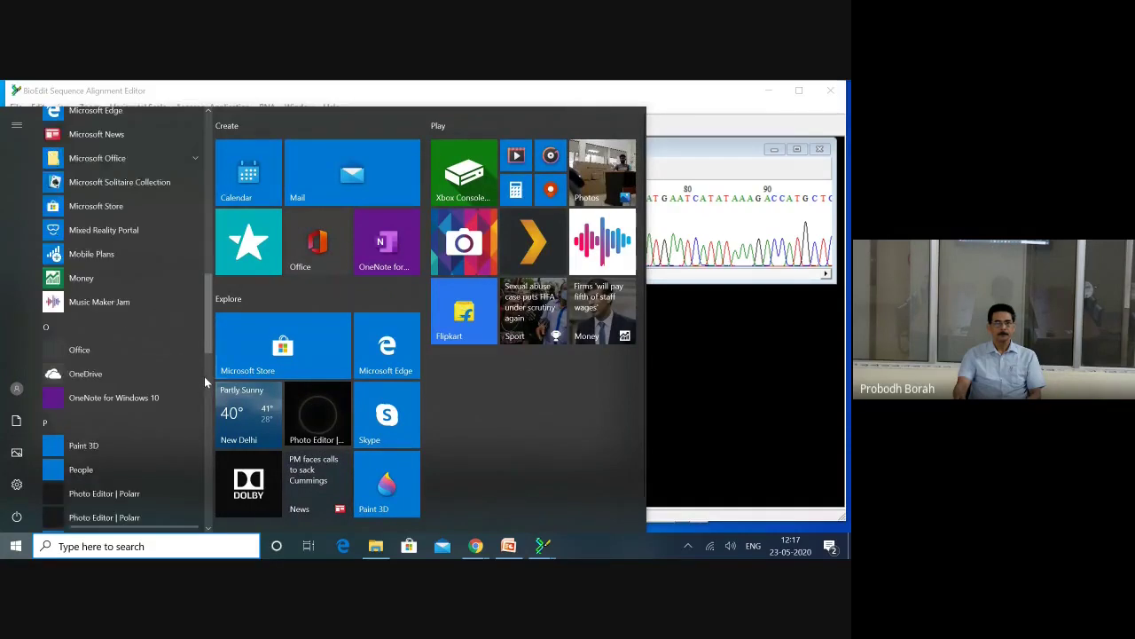
scroll(204, 376, "down", 5)
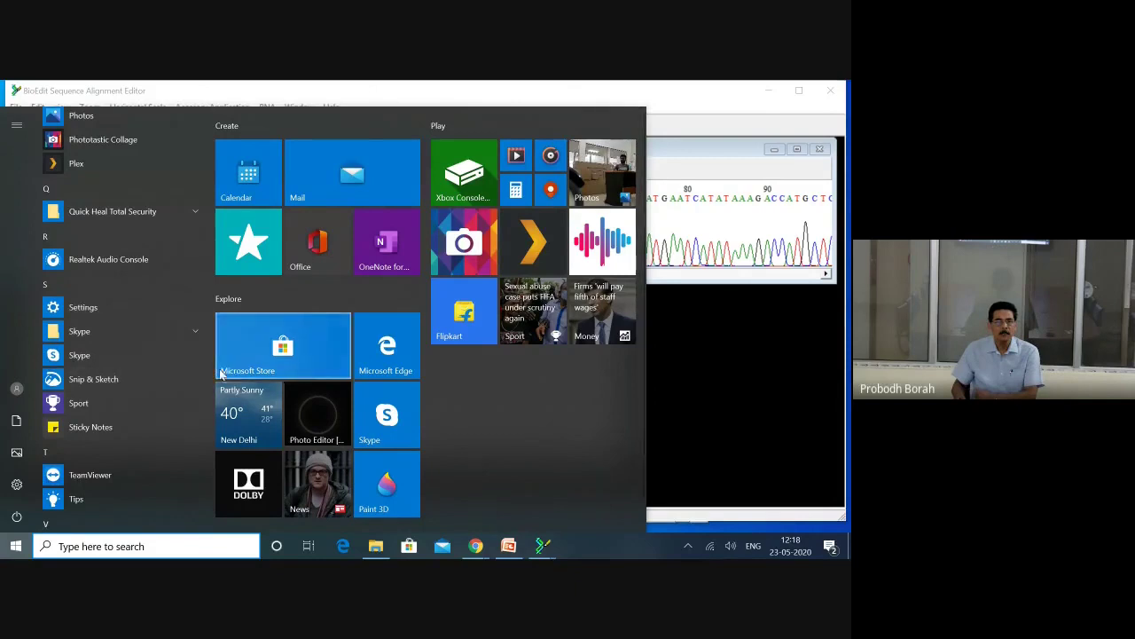
scroll(210, 368, "up", 2)
scroll(211, 362, "up", 5)
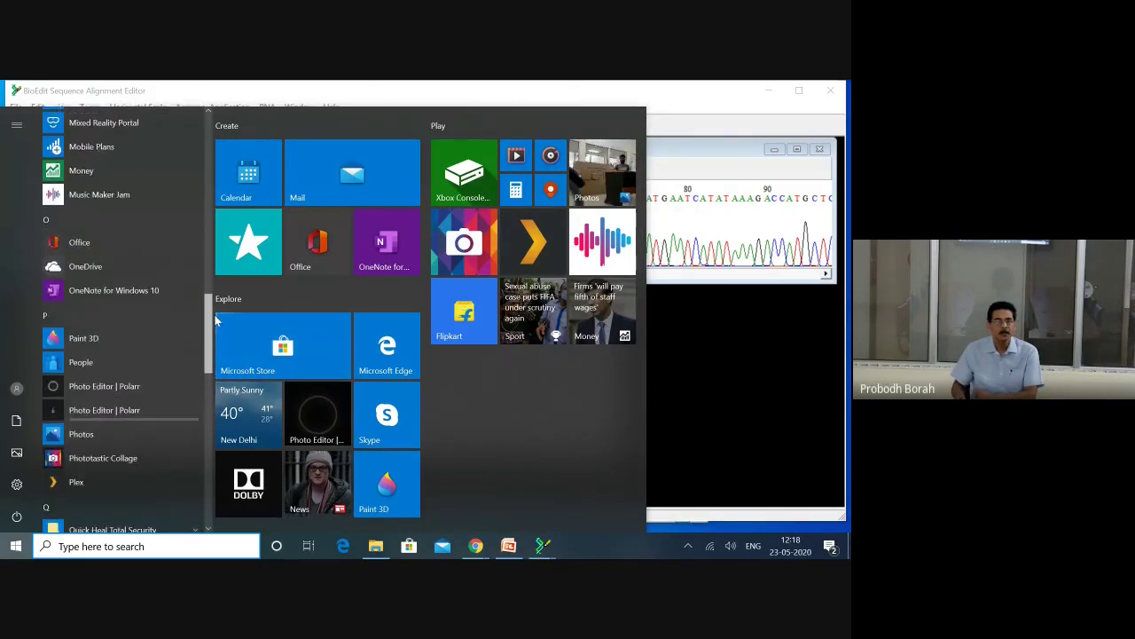
left_click(114, 241)
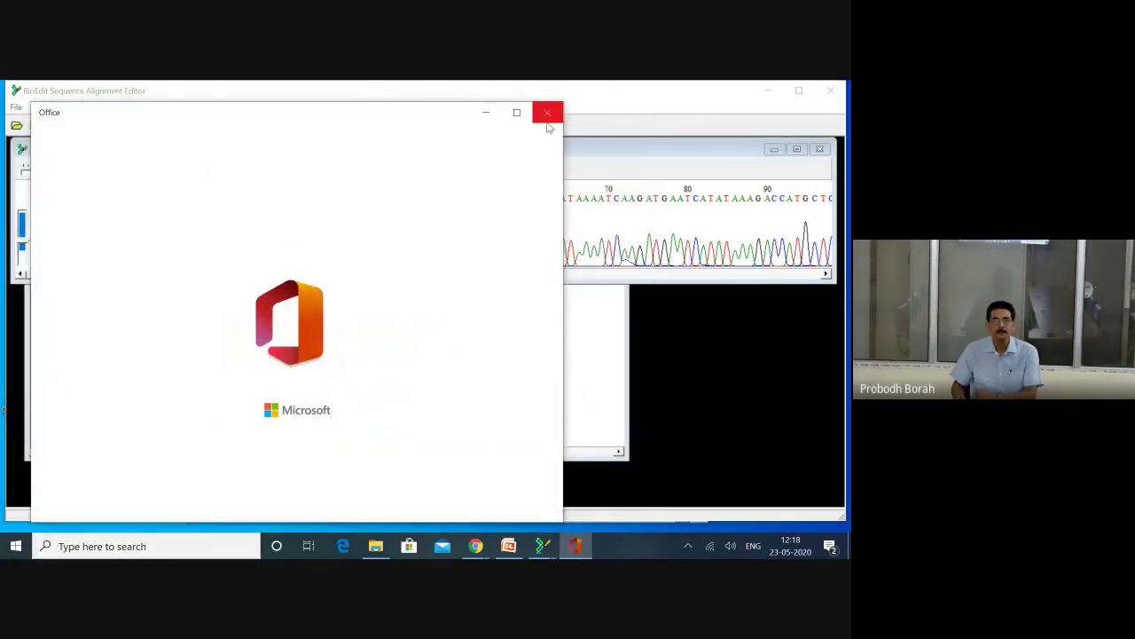
left_click(548, 114)
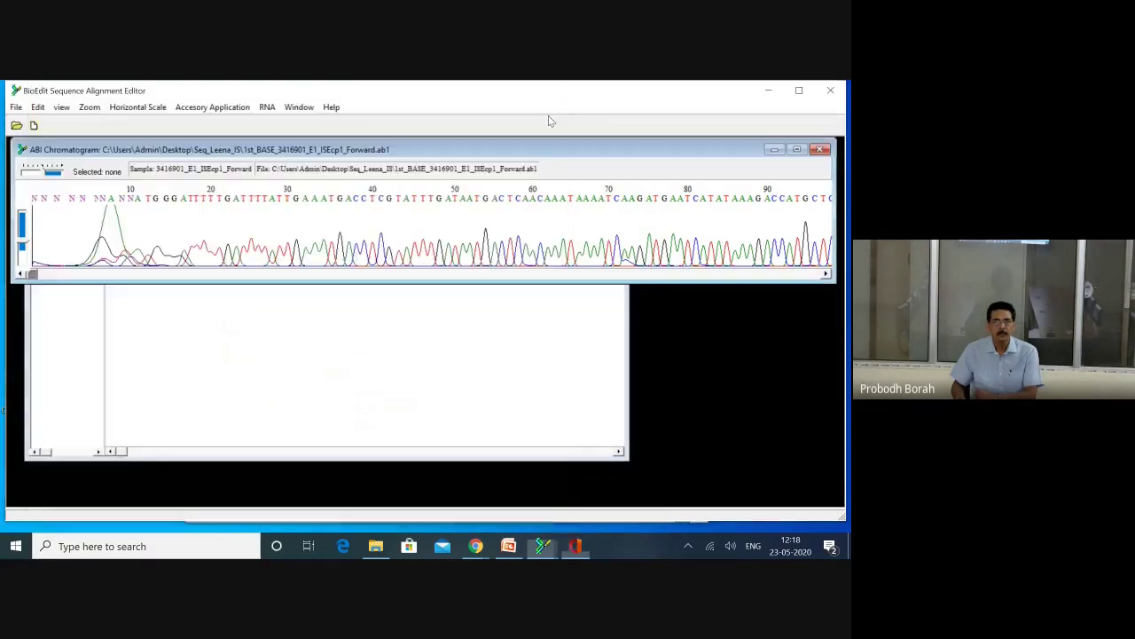
Start Microsoft Office Word 2007 and paste the copied ISEcp1_Forward base sequence into the blank document.
left_click(16, 545)
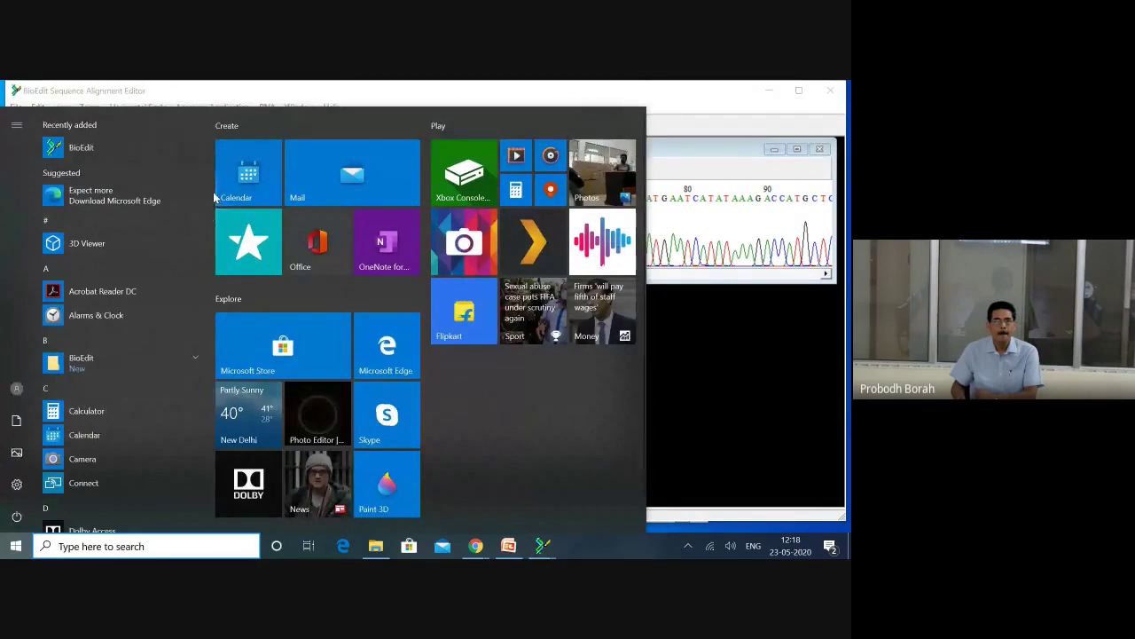
scroll(207, 220, "down", 5)
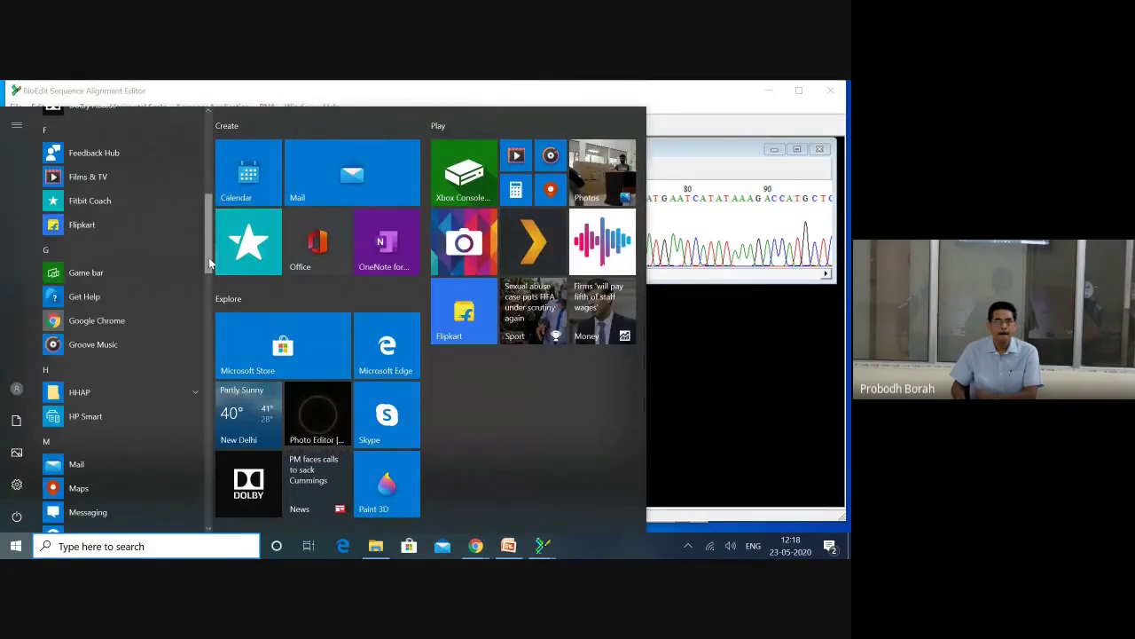
scroll(209, 259, "down", 5)
scroll(201, 350, "down", 2)
left_click(198, 358)
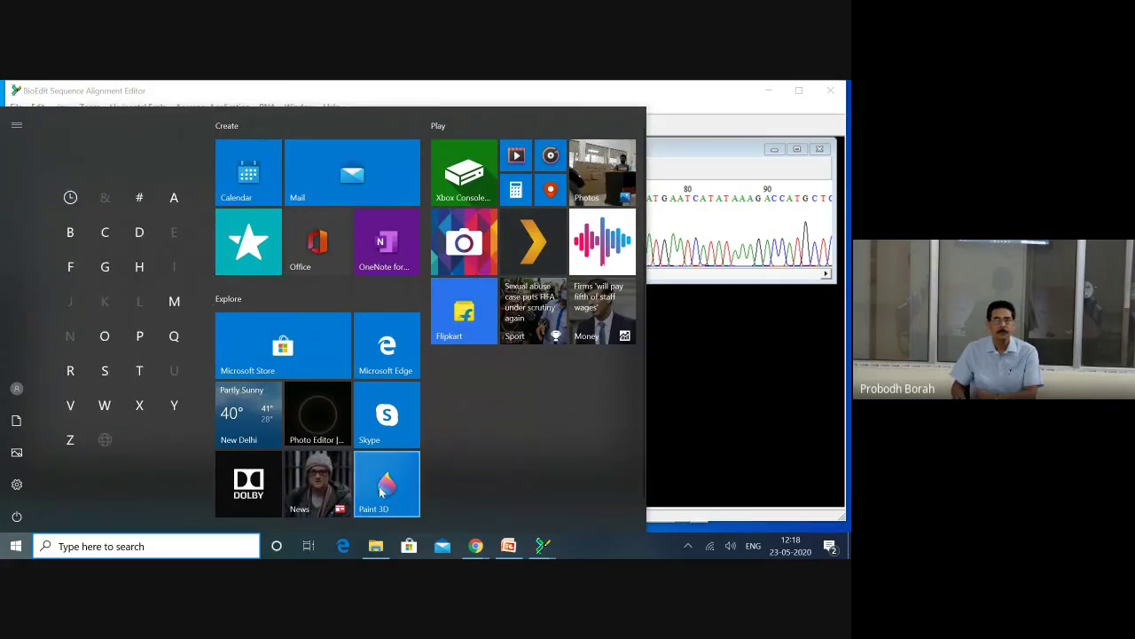
left_click(14, 548)
left_click(14, 548)
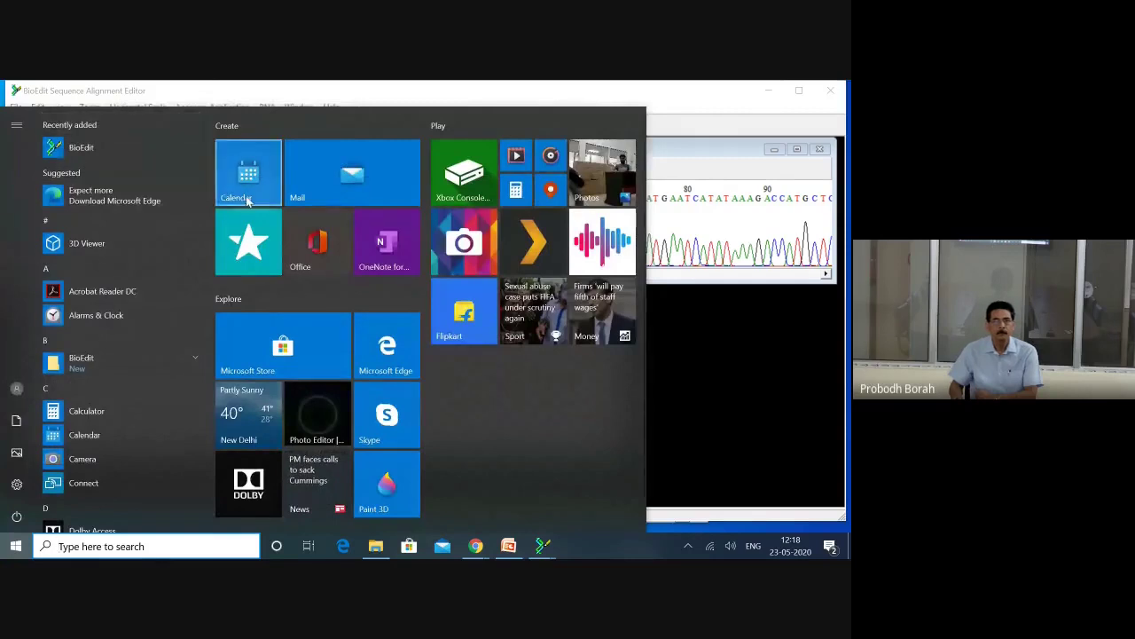
left_click_drag(205, 189, 190, 307)
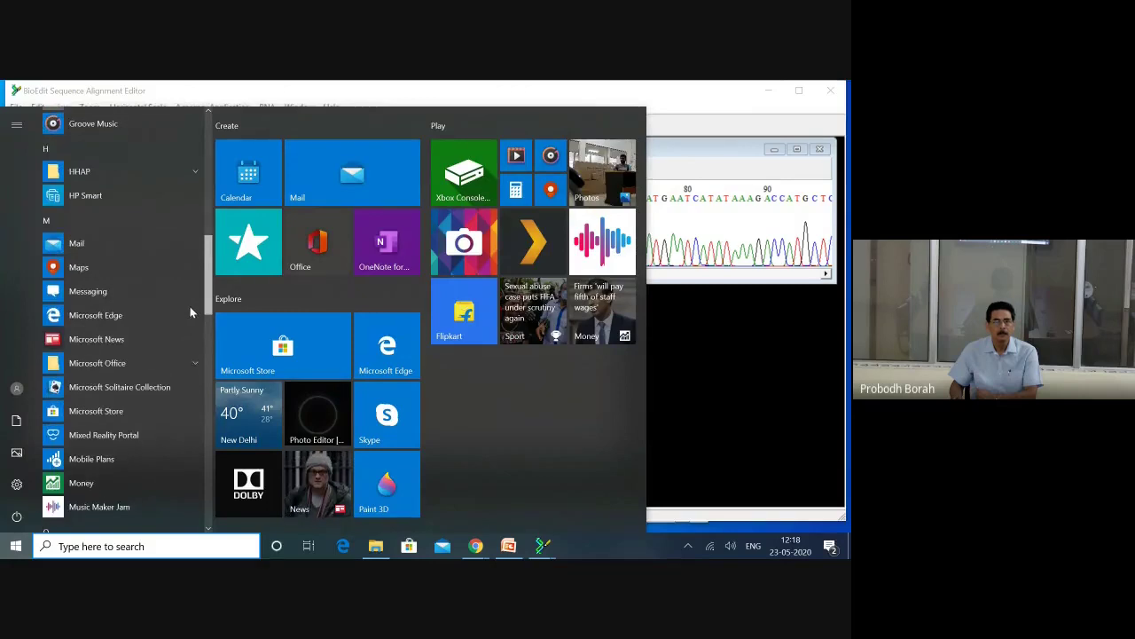
left_click(111, 372)
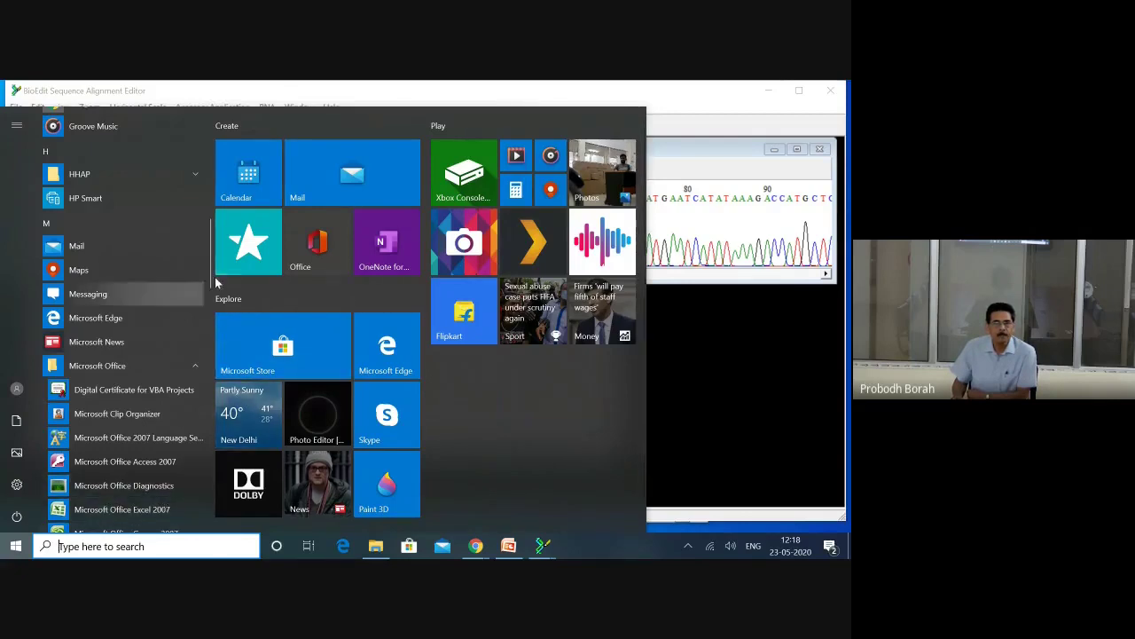
left_click_drag(210, 279, 207, 320)
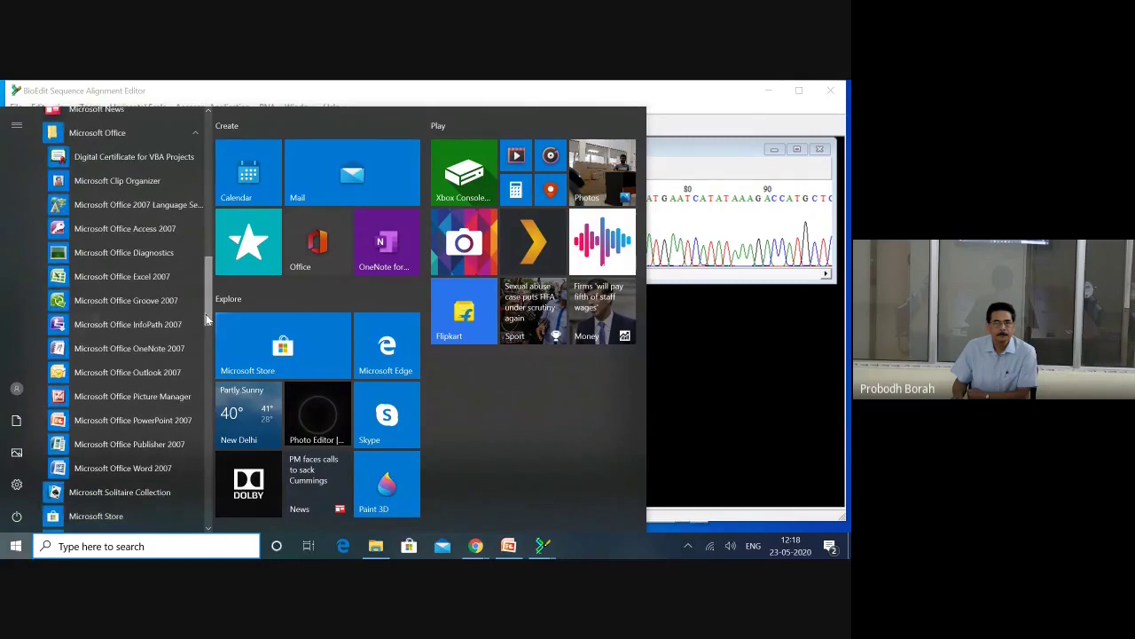
left_click(123, 469)
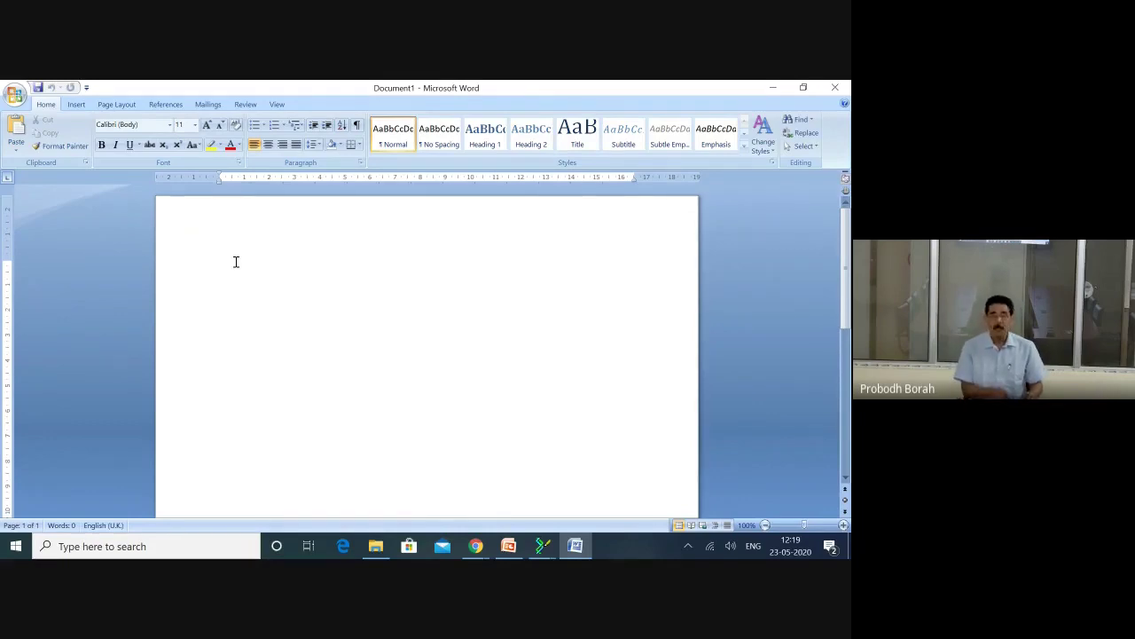
key("ctrl+v")
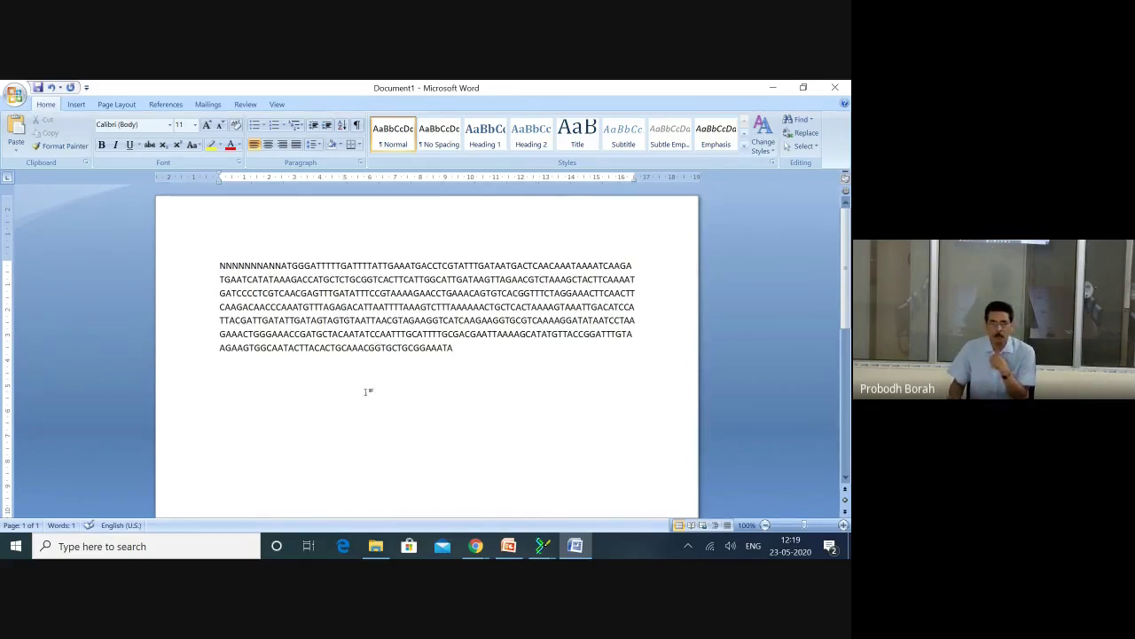
Insert the FASTA header line ">Forward" above the pasted sequence.
left_click(222, 265)
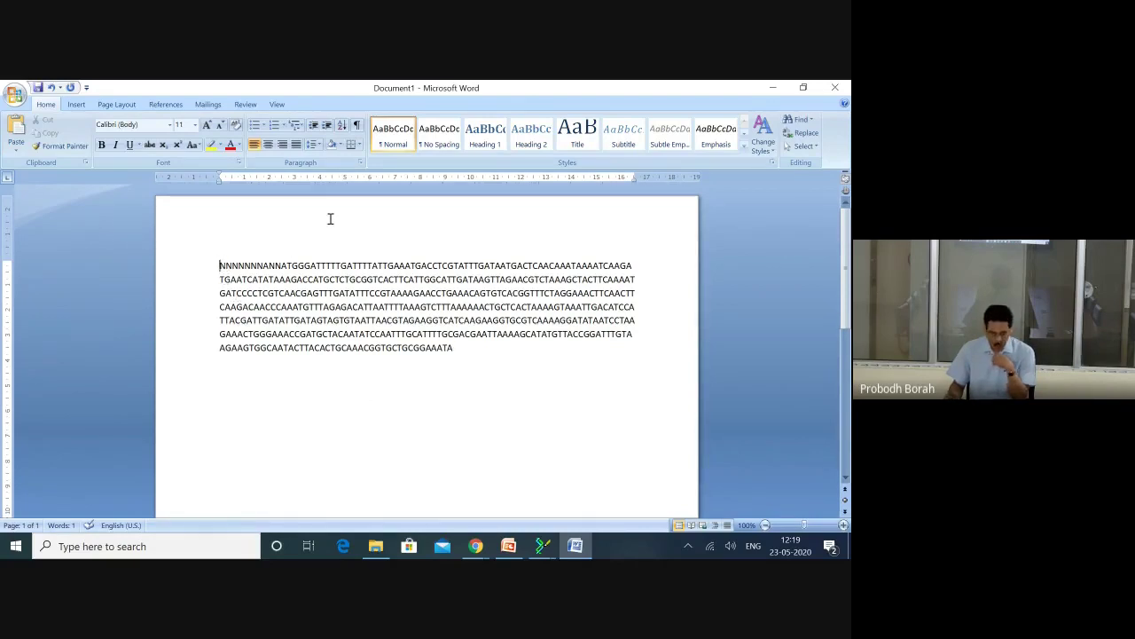
key("Return")
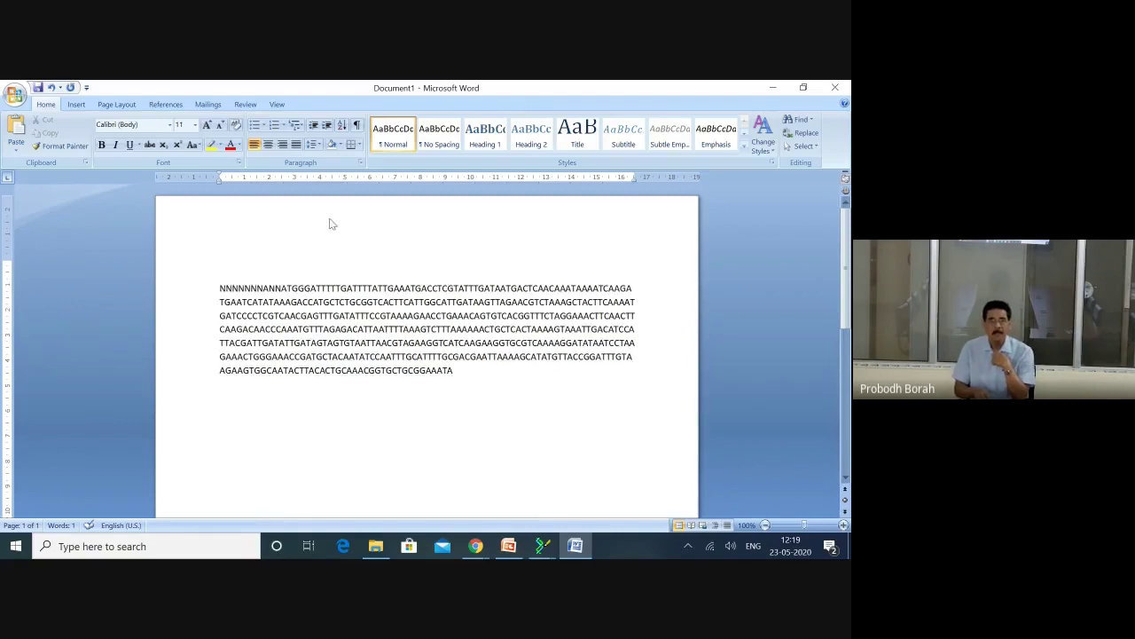
key("Up")
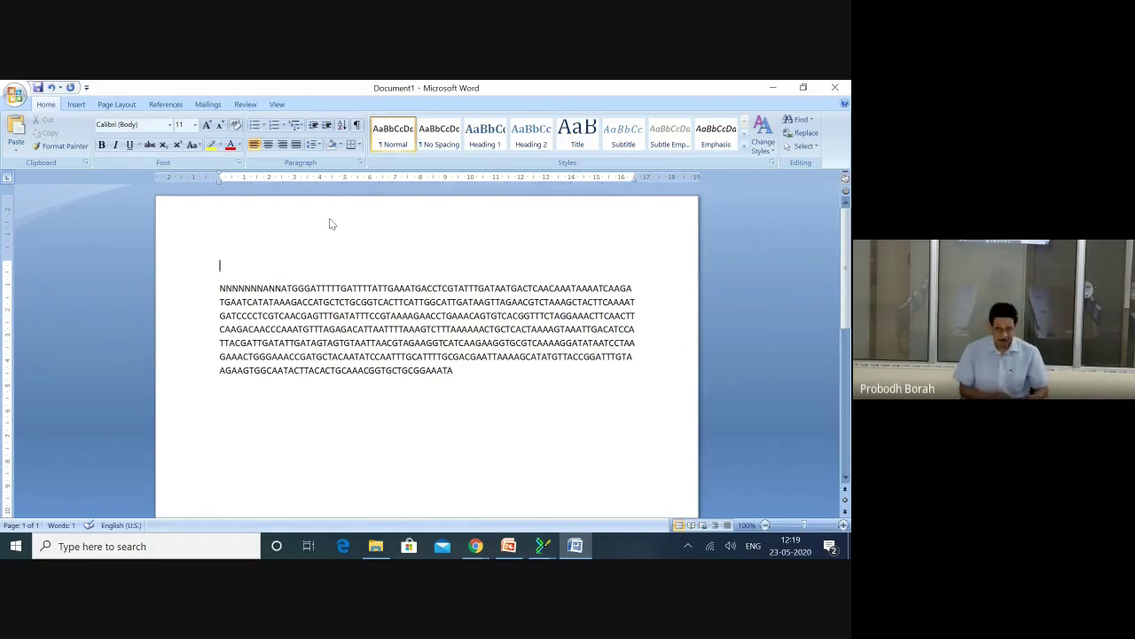
type(">F")
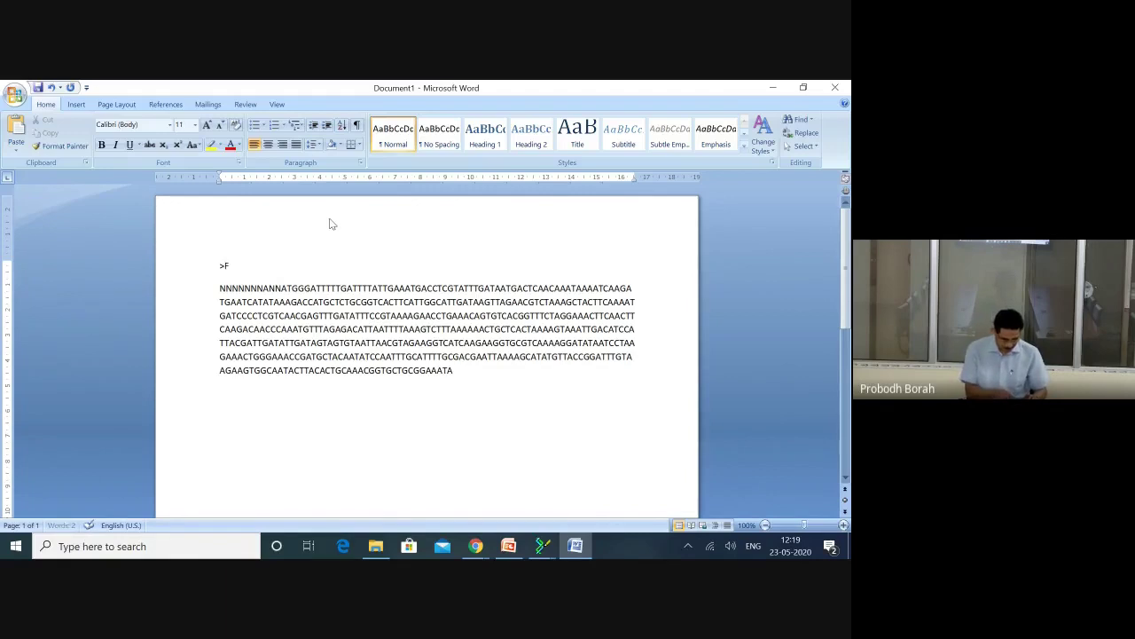
type("orward")
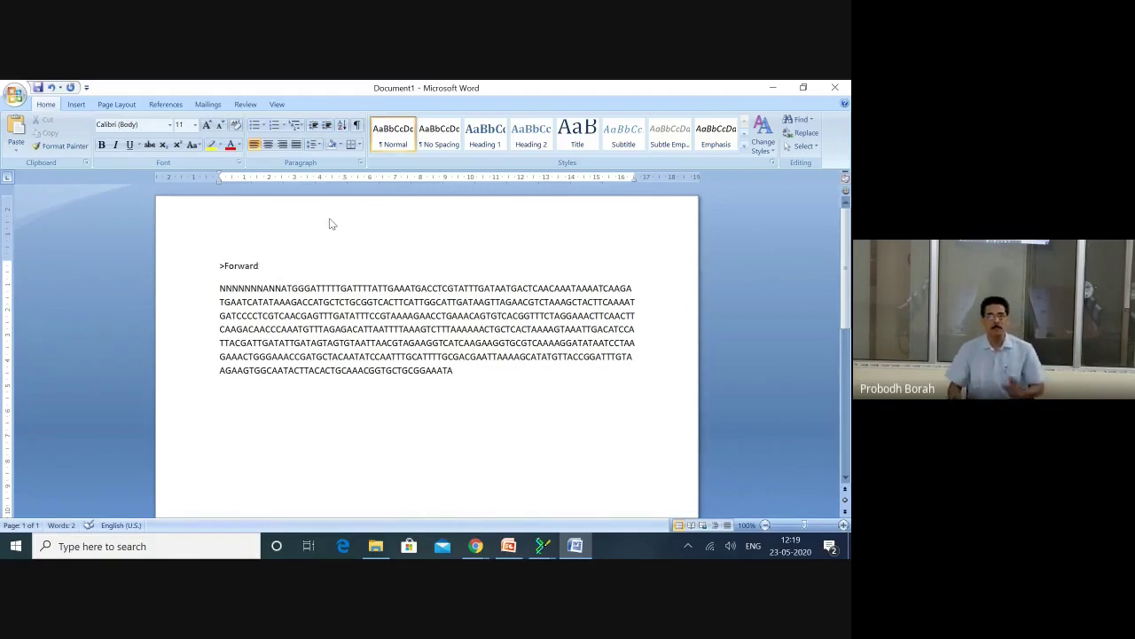
left_click(511, 401)
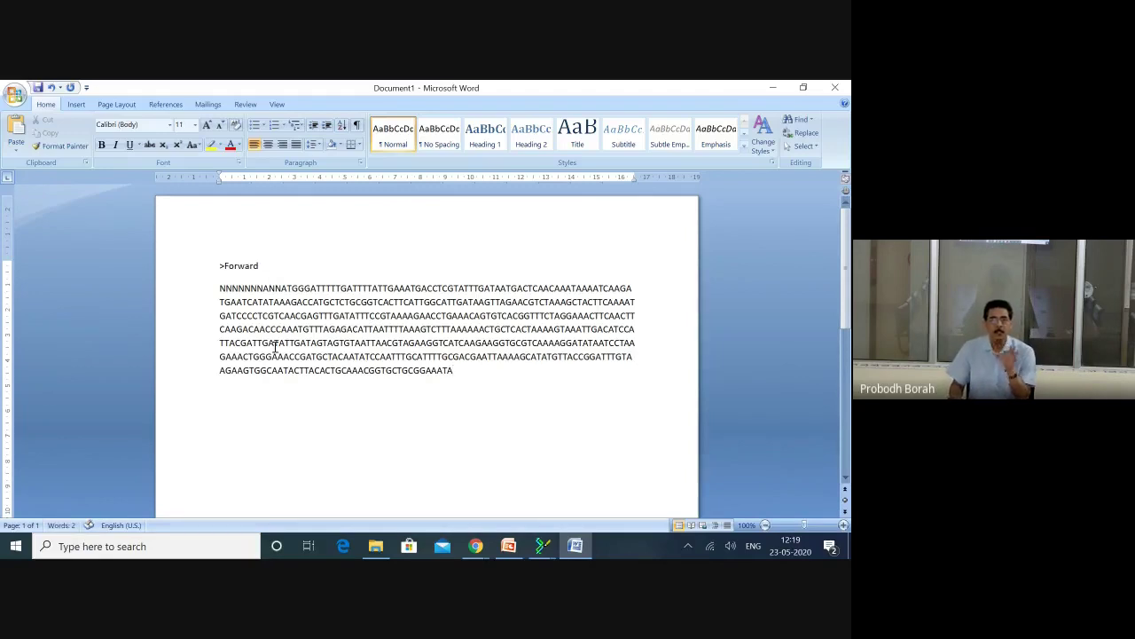
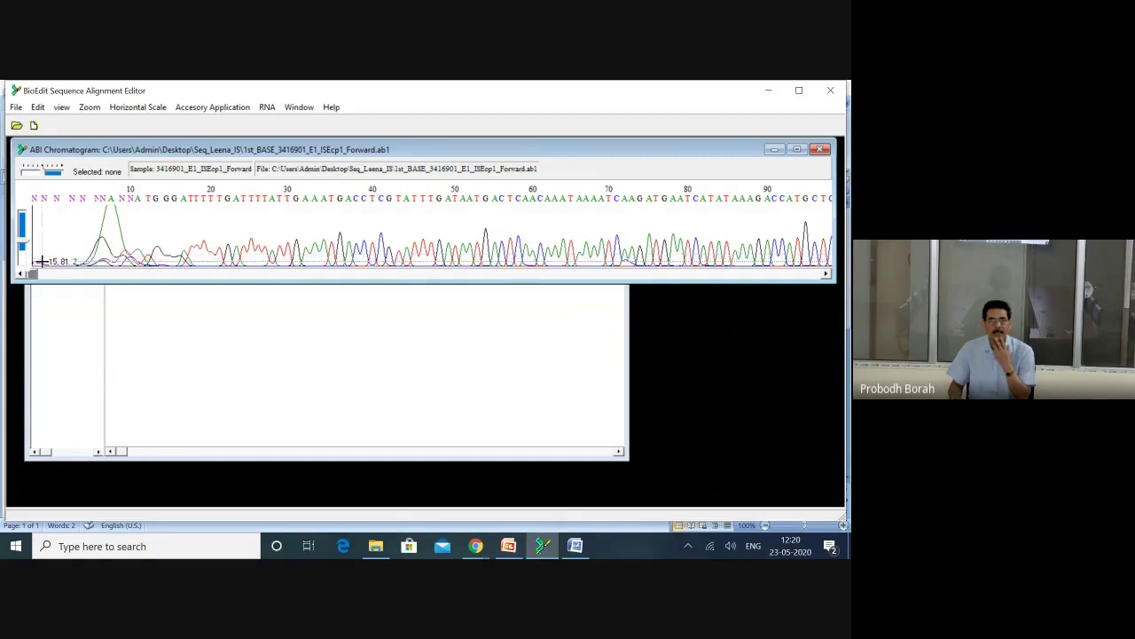
In BioEdit, select bases 1-34 at the start of the ISEcp1_Forward chromatogram and copy the selection.
left_click_drag(33, 262, 191, 274)
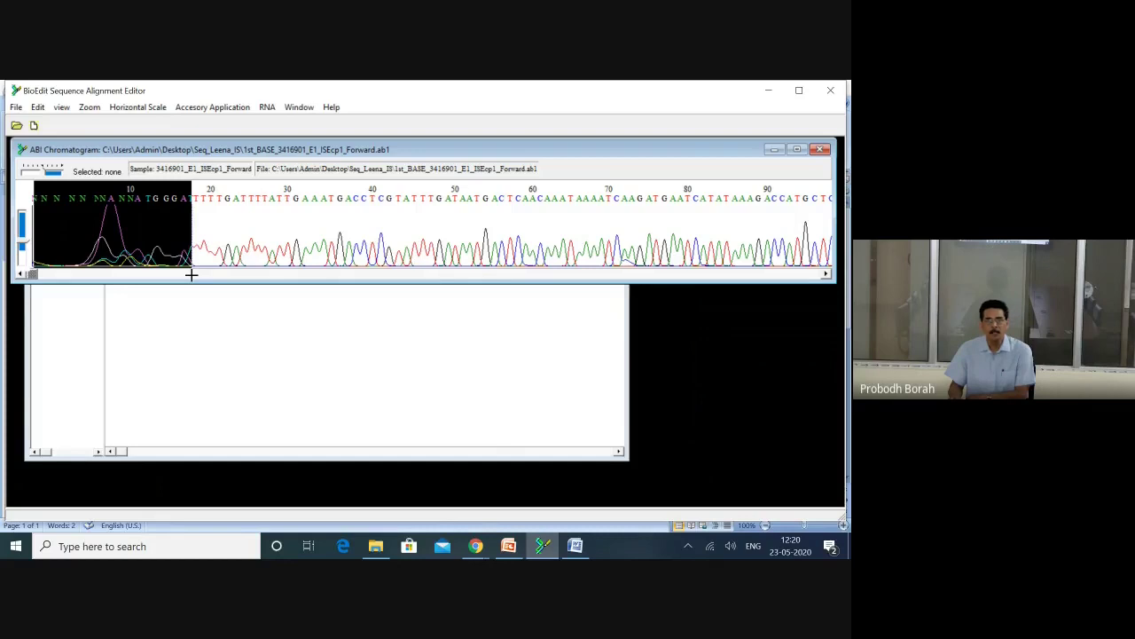
left_click_drag(192, 274, 276, 278)
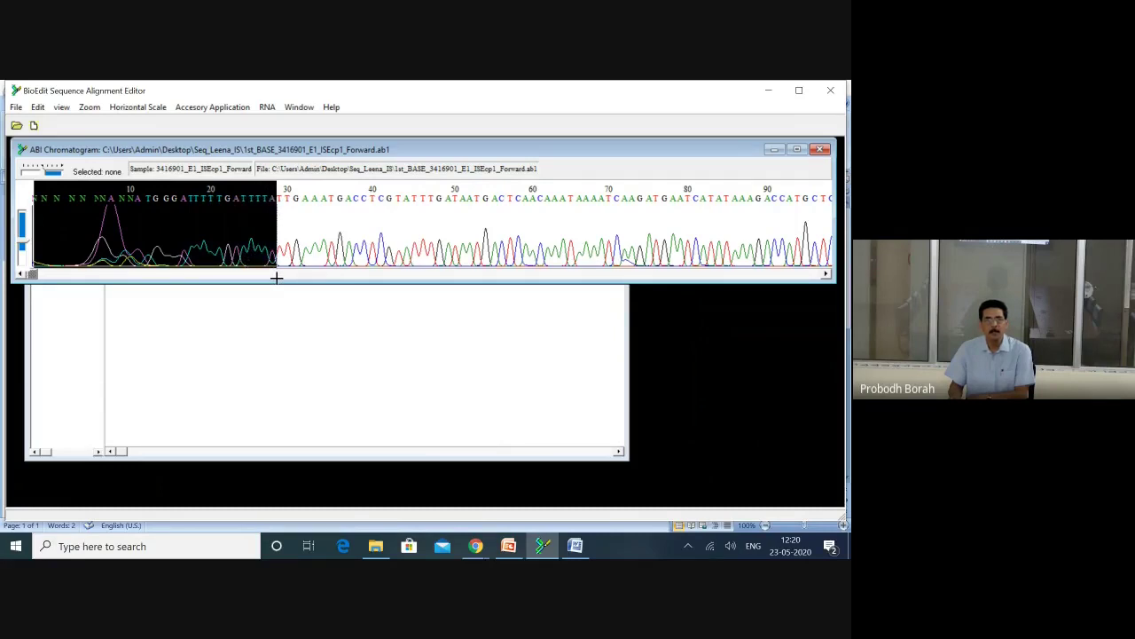
left_click_drag(276, 278, 327, 279)
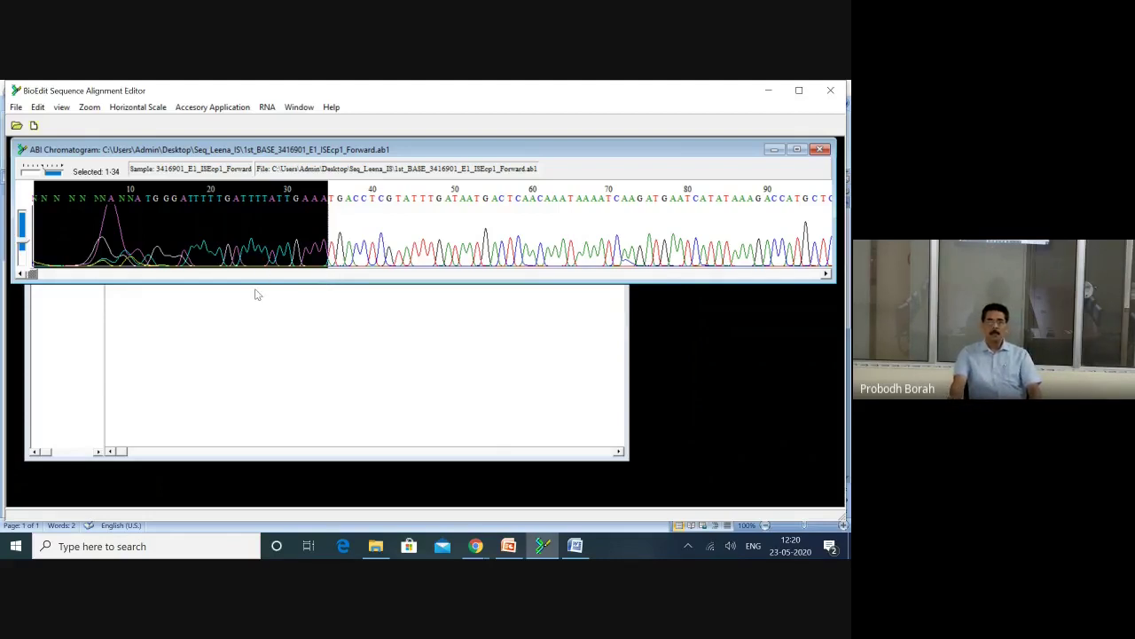
left_click_drag(190, 249, 295, 252)
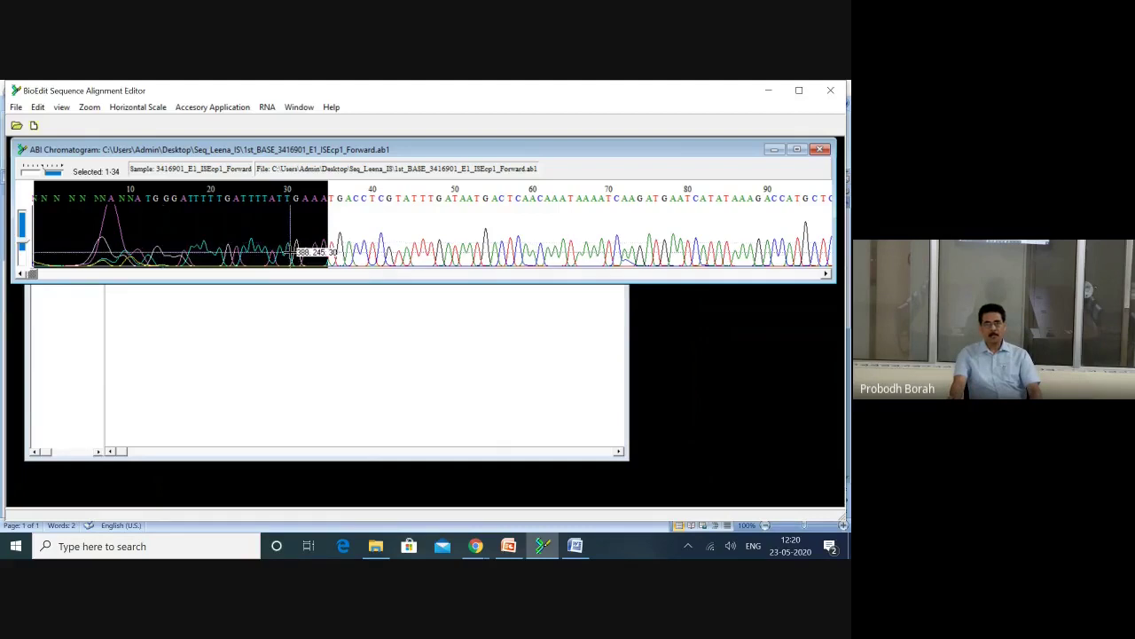
left_click_drag(285, 296, 285, 295)
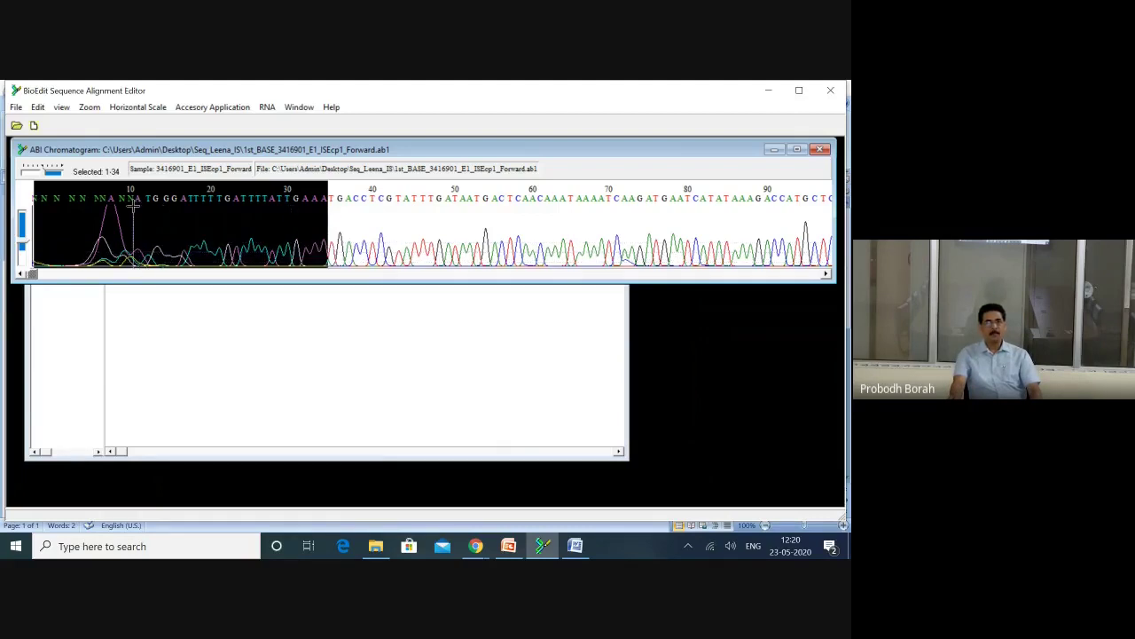
left_click(38, 108)
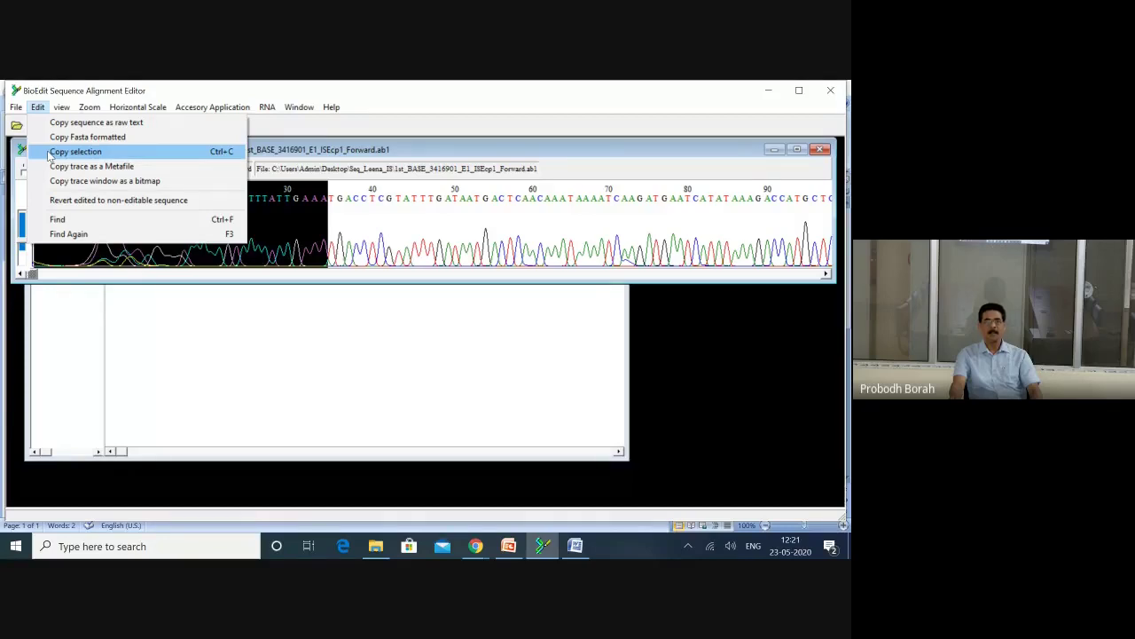
left_click(76, 152)
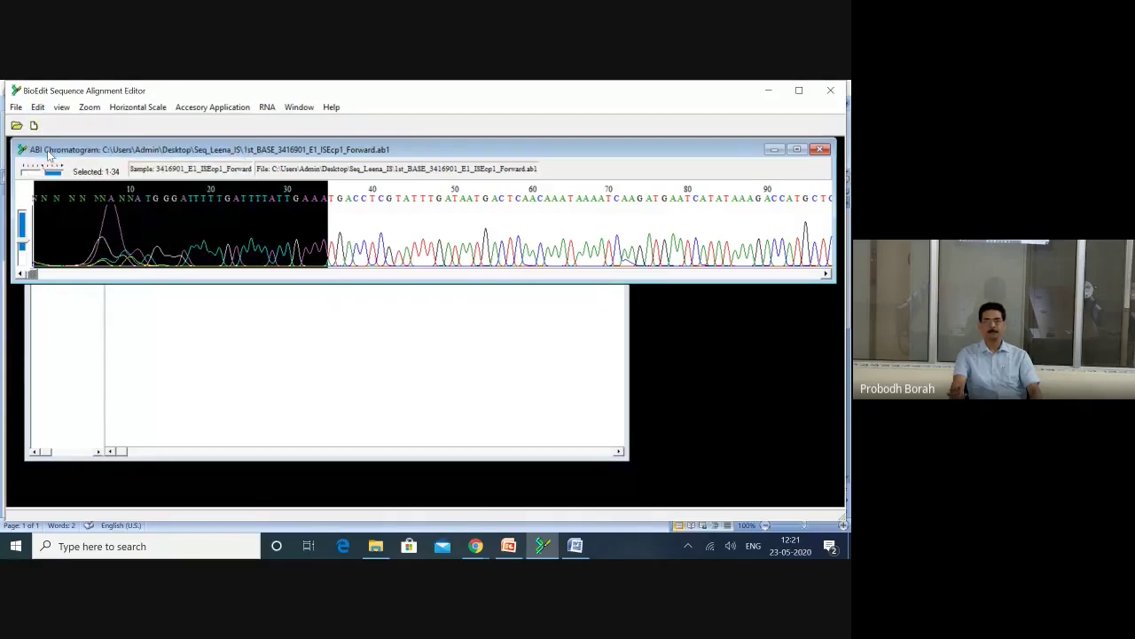
Switch to the Word document and find the copied segment NNNNNNNANNATGGGATTTTTGATTTTATTGAAA in the Forward sequence.
left_click(575, 547)
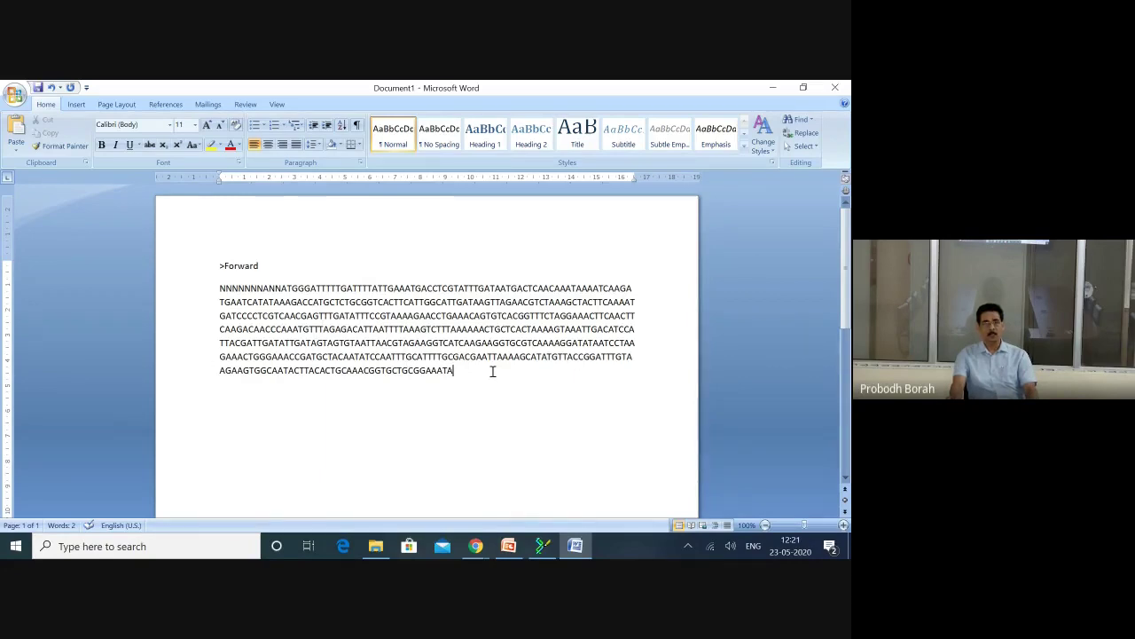
left_click_drag(220, 289, 499, 302)
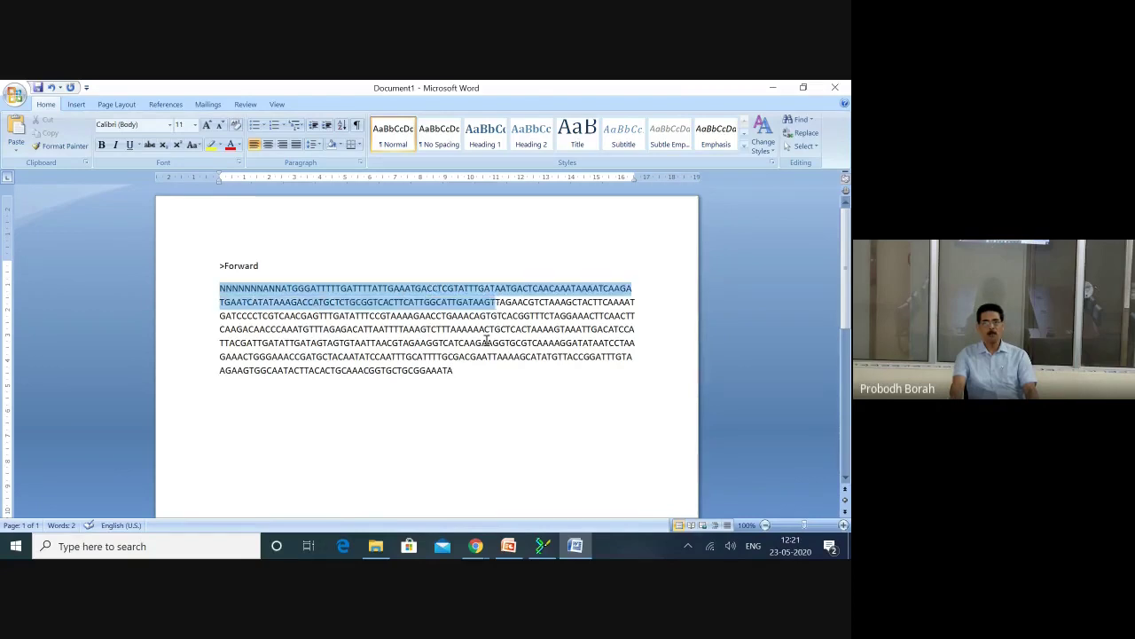
left_click(508, 396)
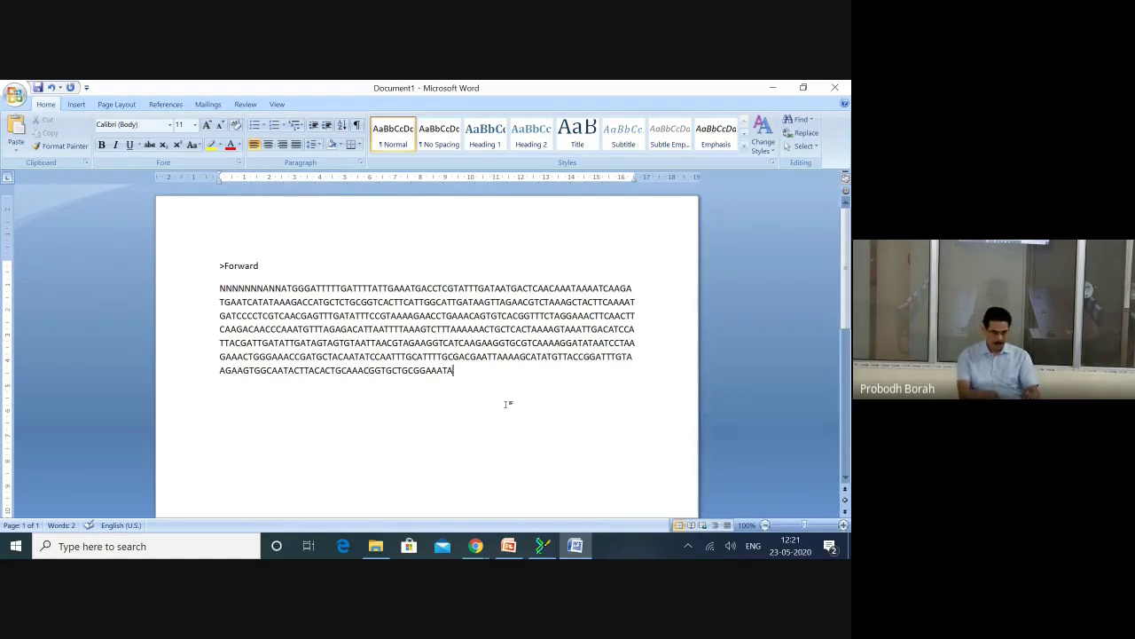
key("ctrl+f")
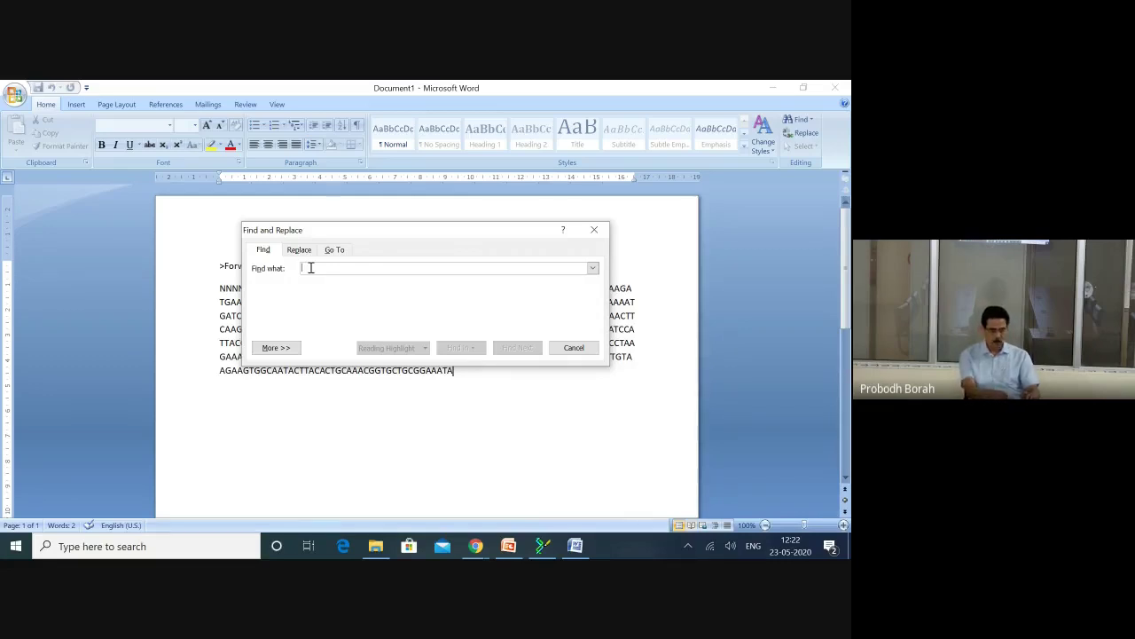
key("ctrl+v")
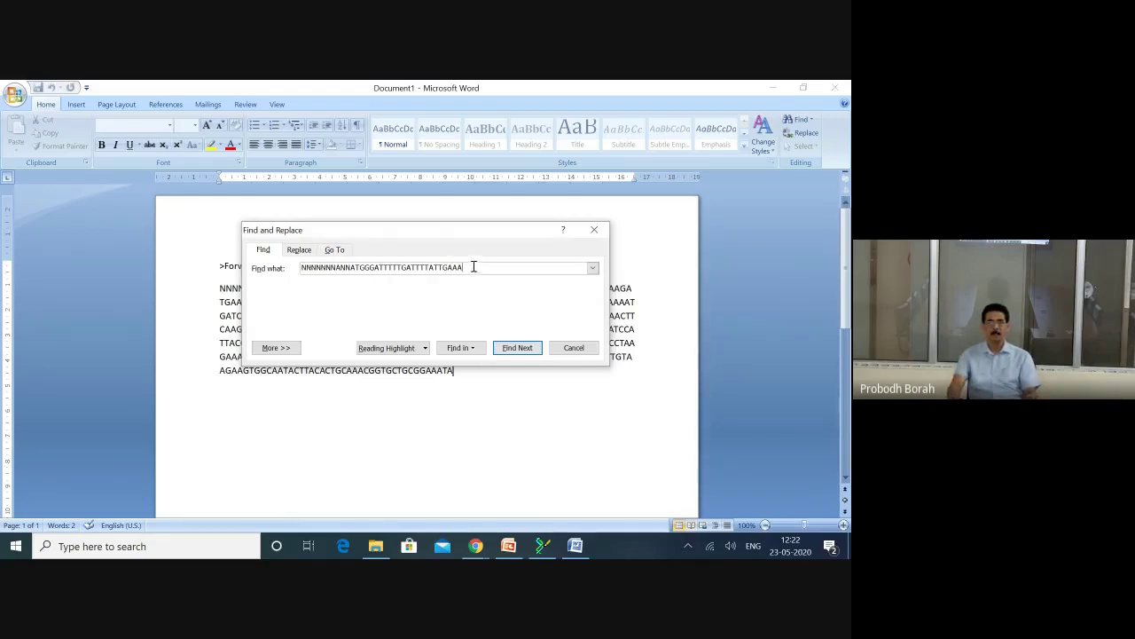
left_click(520, 349)
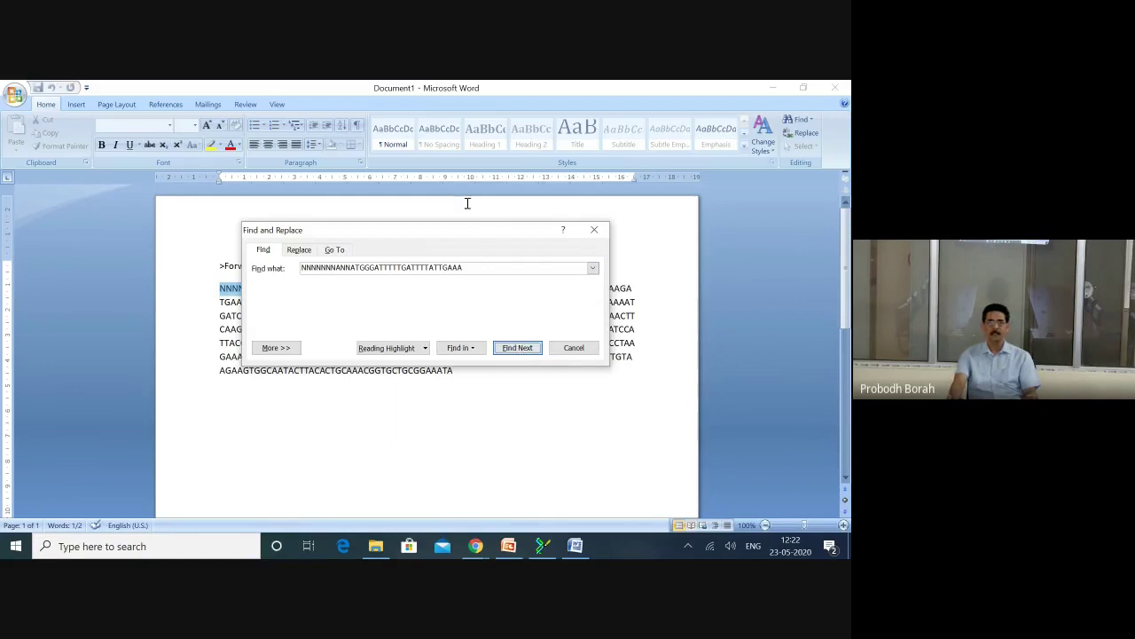
Close the search and delete the found low-quality segment from the start of the Forward sequence.
left_click_drag(453, 225, 481, 407)
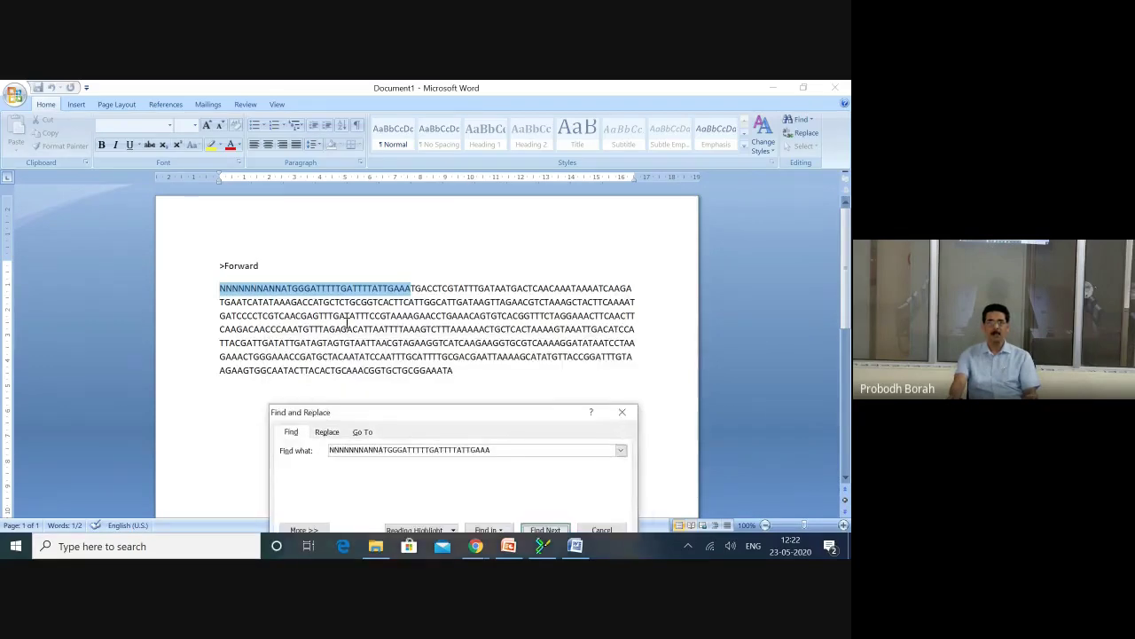
left_click(625, 413)
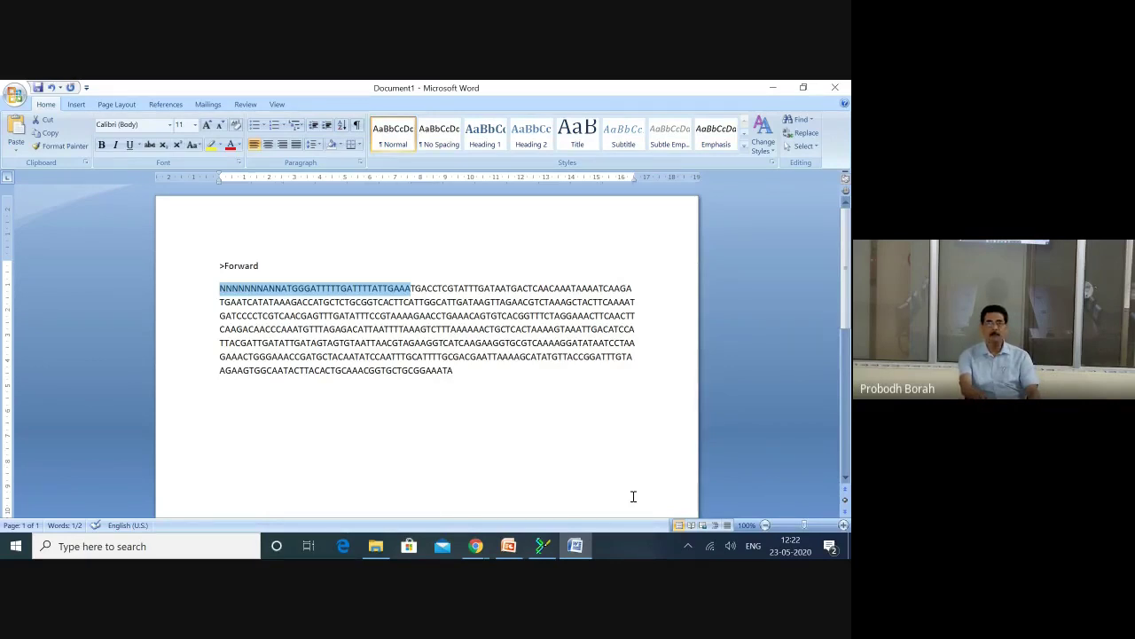
key("Delete")
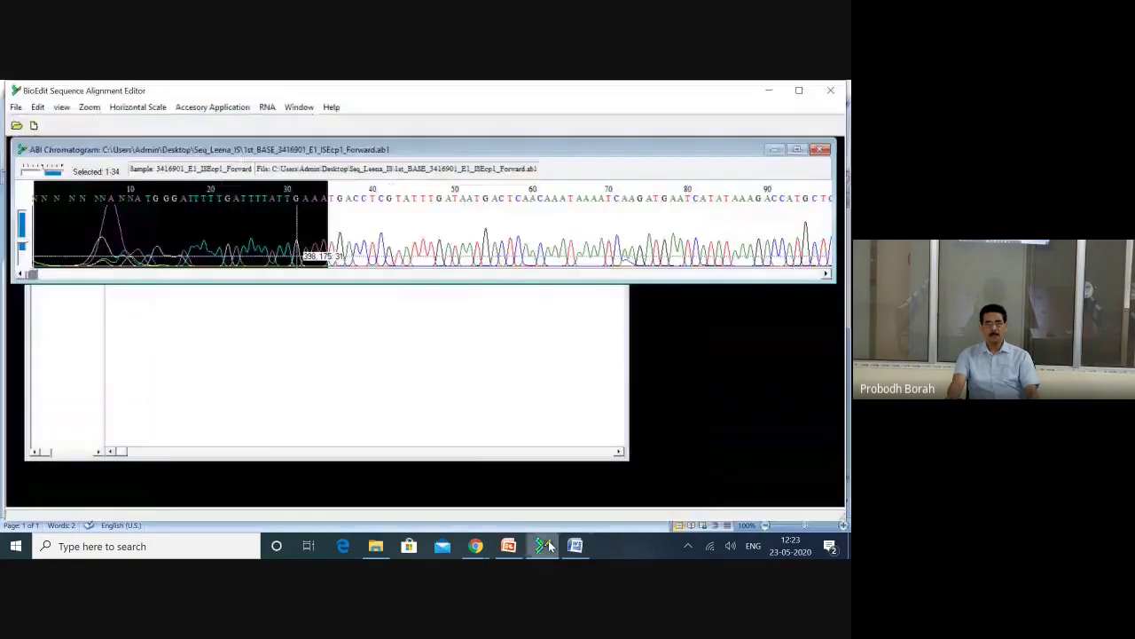
In BioEdit, select bases 453-500 at the end of the ISEcp1_Forward chromatogram and copy the sequence as raw text.
left_click(543, 546)
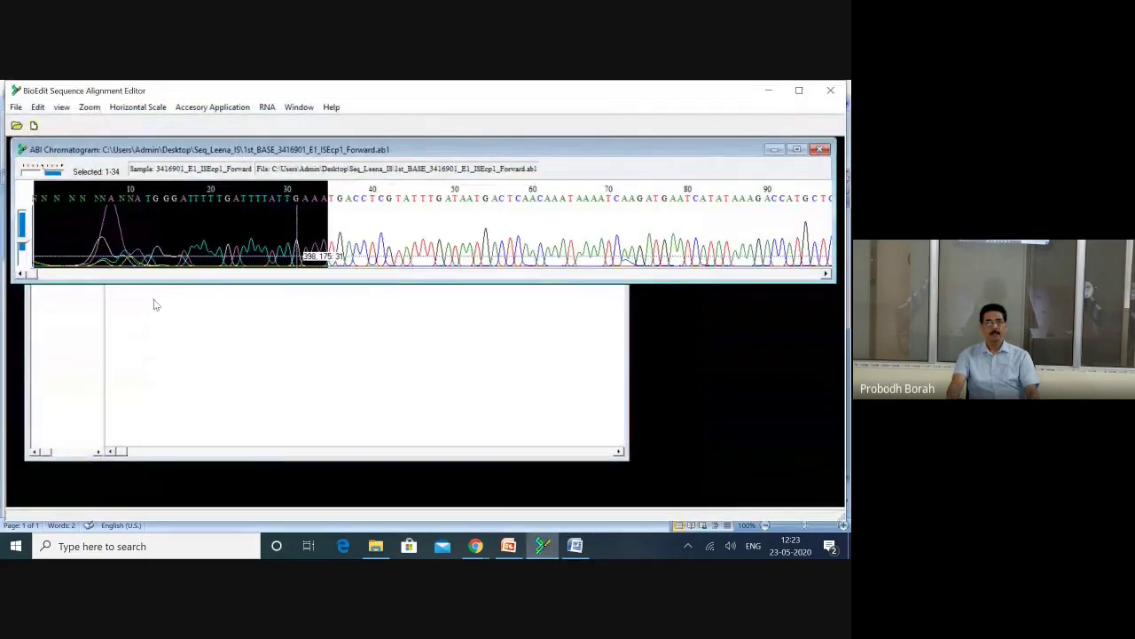
left_click_drag(34, 277, 499, 293)
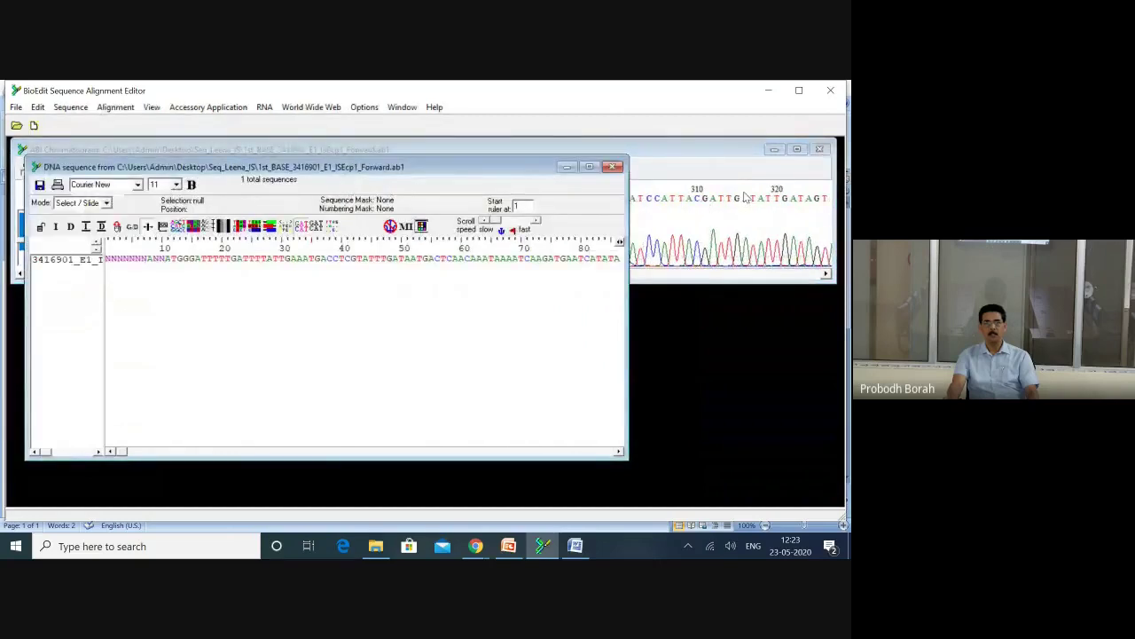
left_click(478, 148)
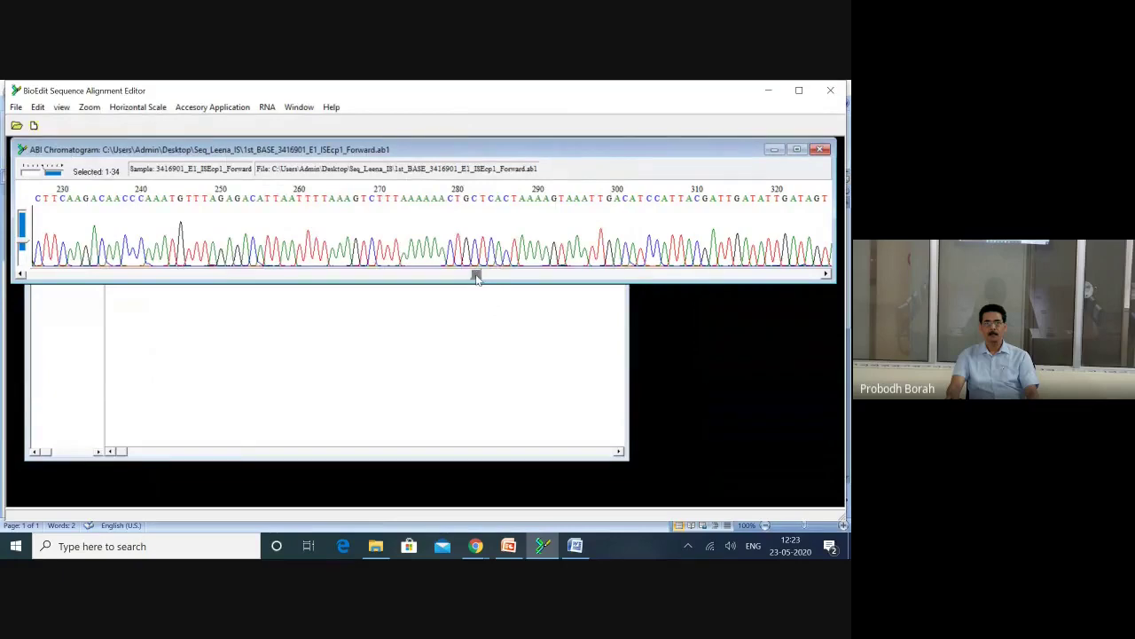
left_click_drag(477, 275, 520, 285)
left_click_drag(545, 282, 817, 282)
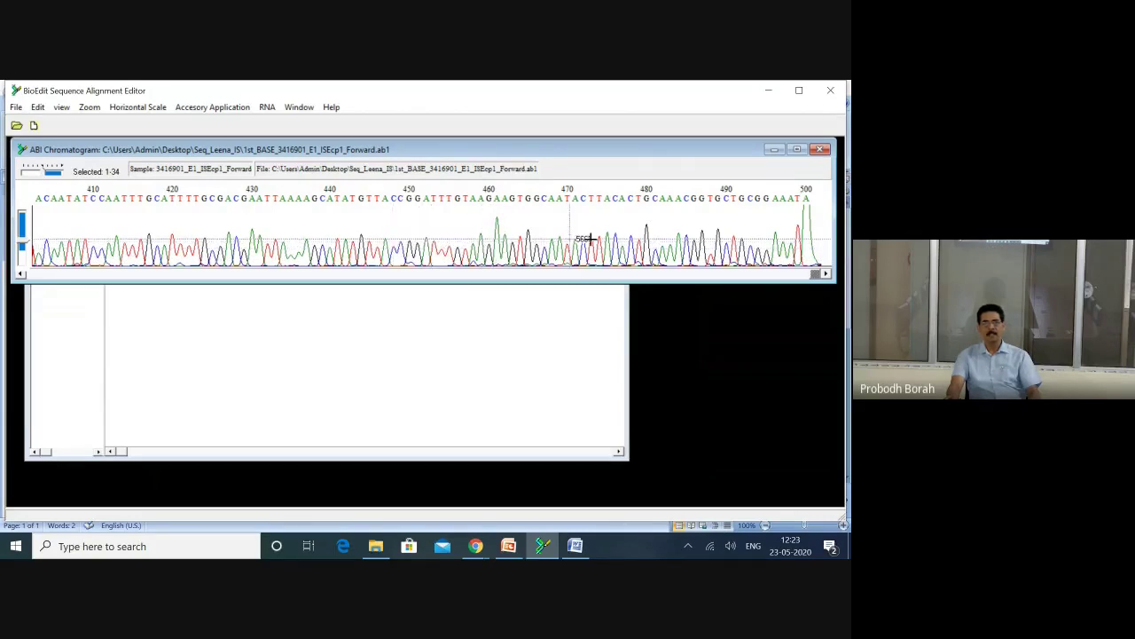
left_click(432, 239)
left_click_drag(433, 239, 843, 238)
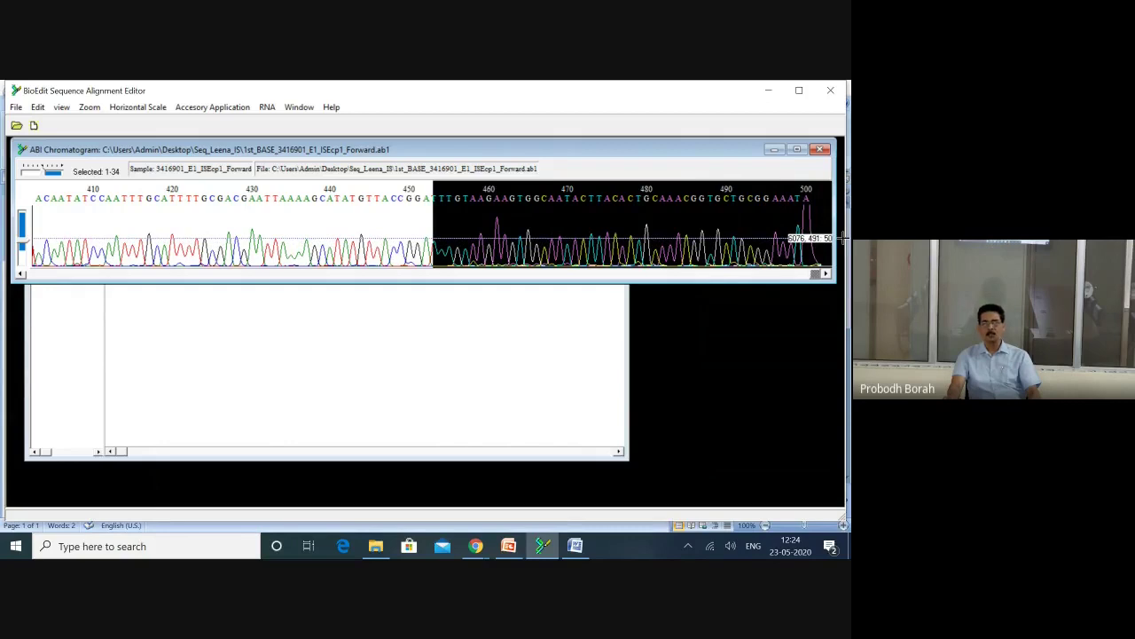
left_click_drag(842, 238, 843, 238)
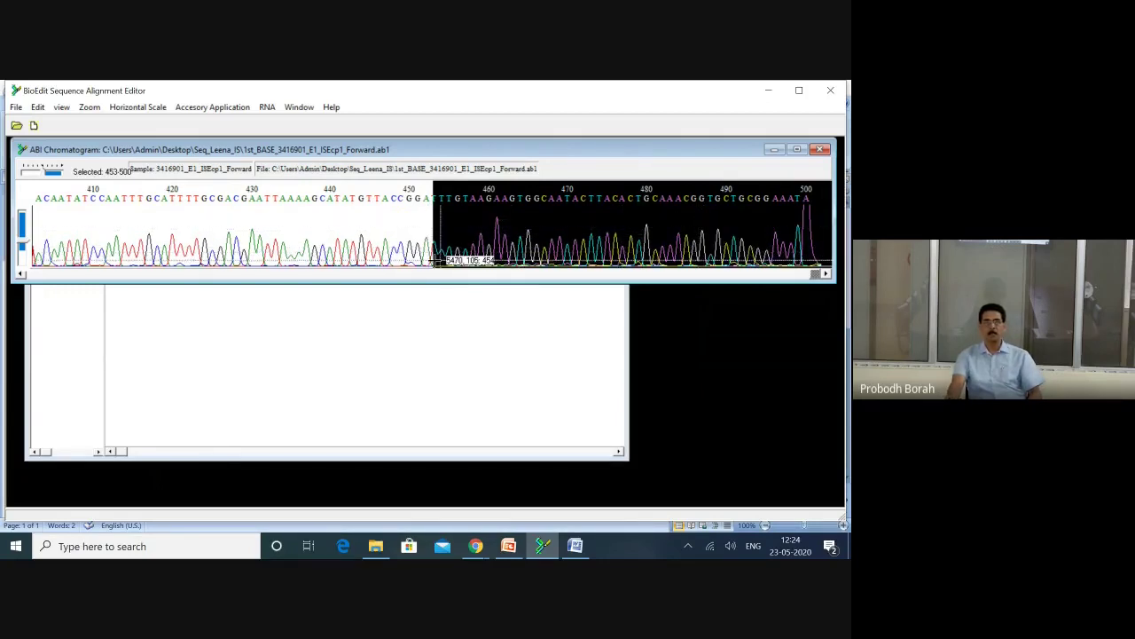
left_click(39, 108)
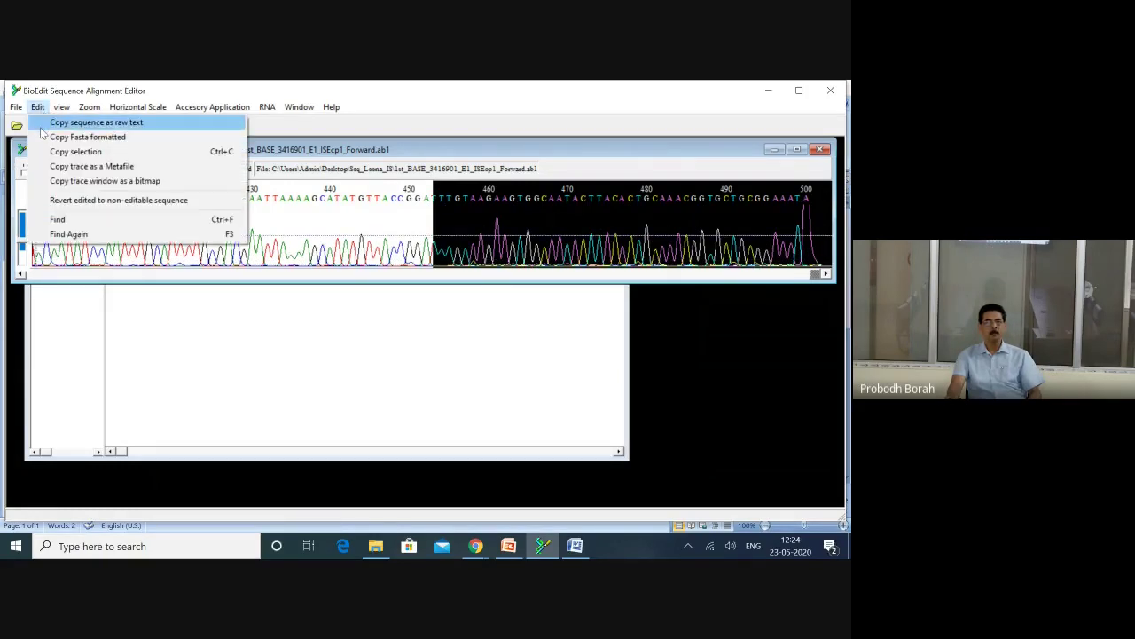
left_click(53, 123)
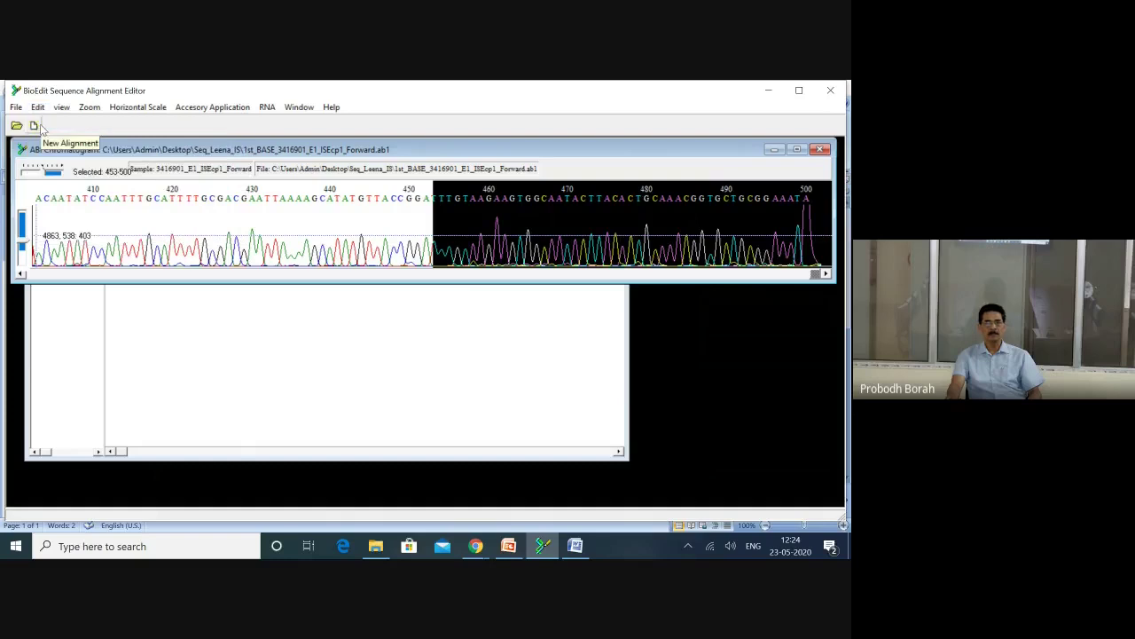
Switch to the Word document and try to find the copied raw-text sequence in it.
left_click(575, 548)
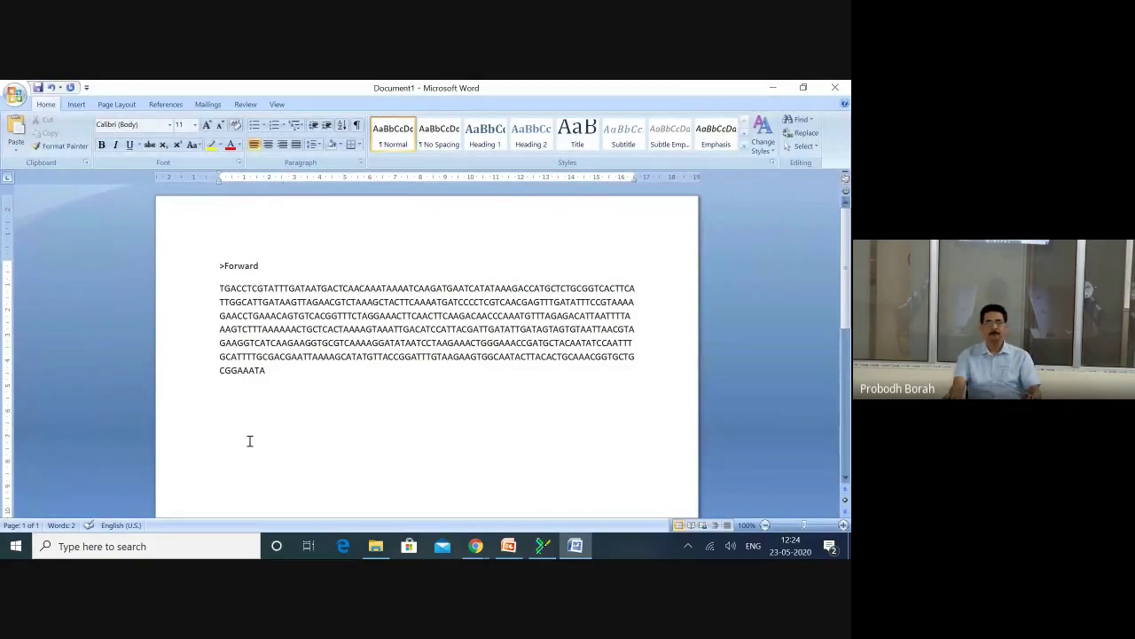
key("ctrl+f")
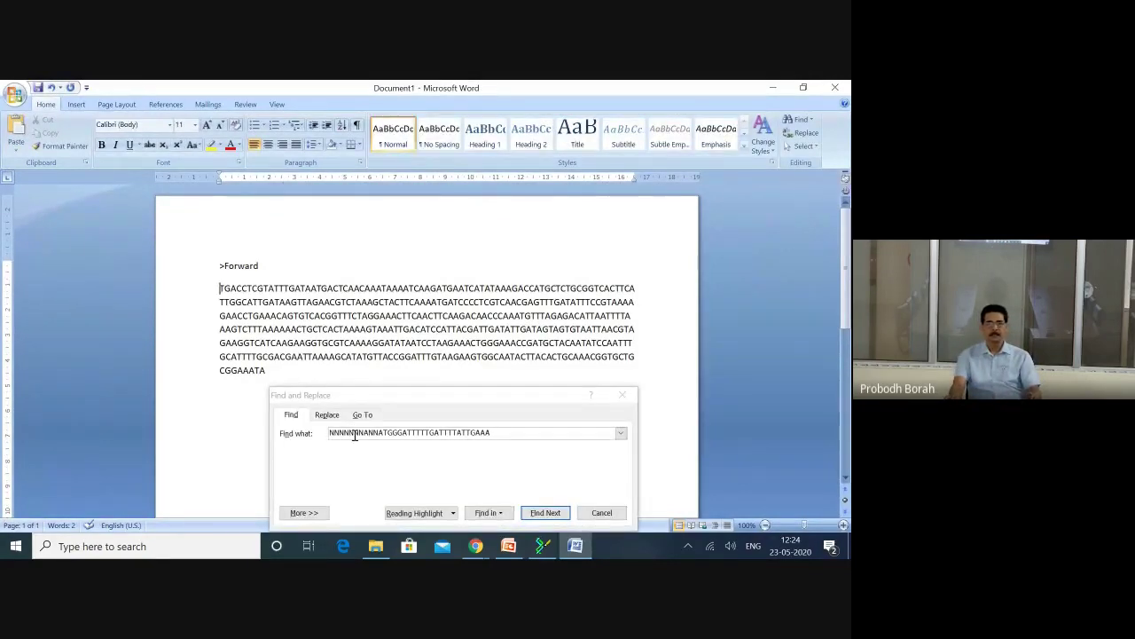
left_click(461, 444)
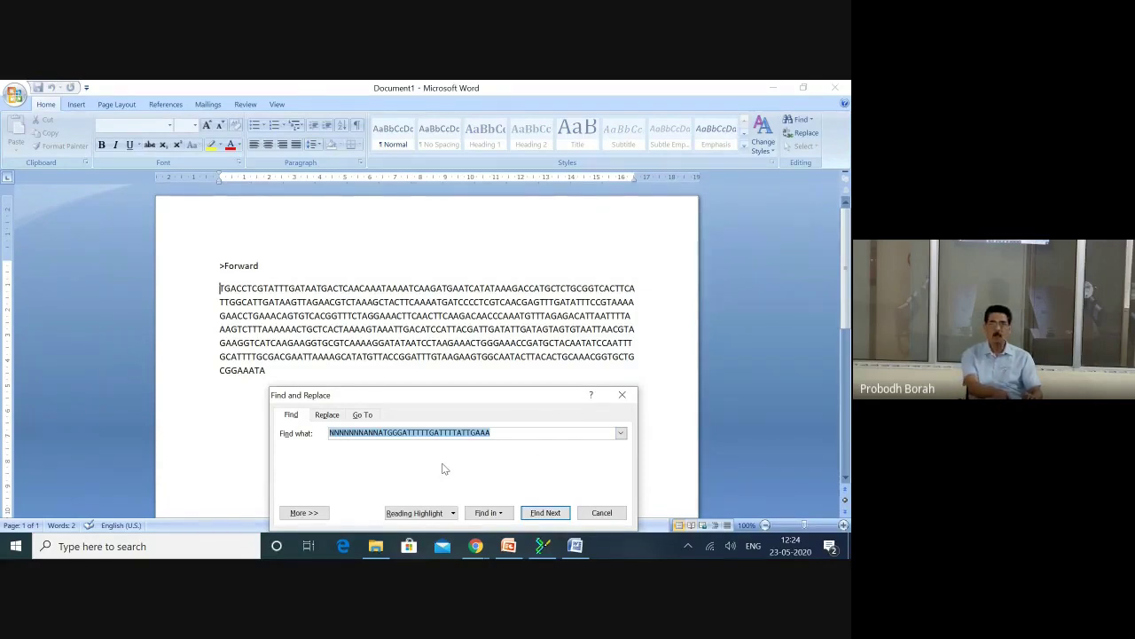
key("ctrl+v")
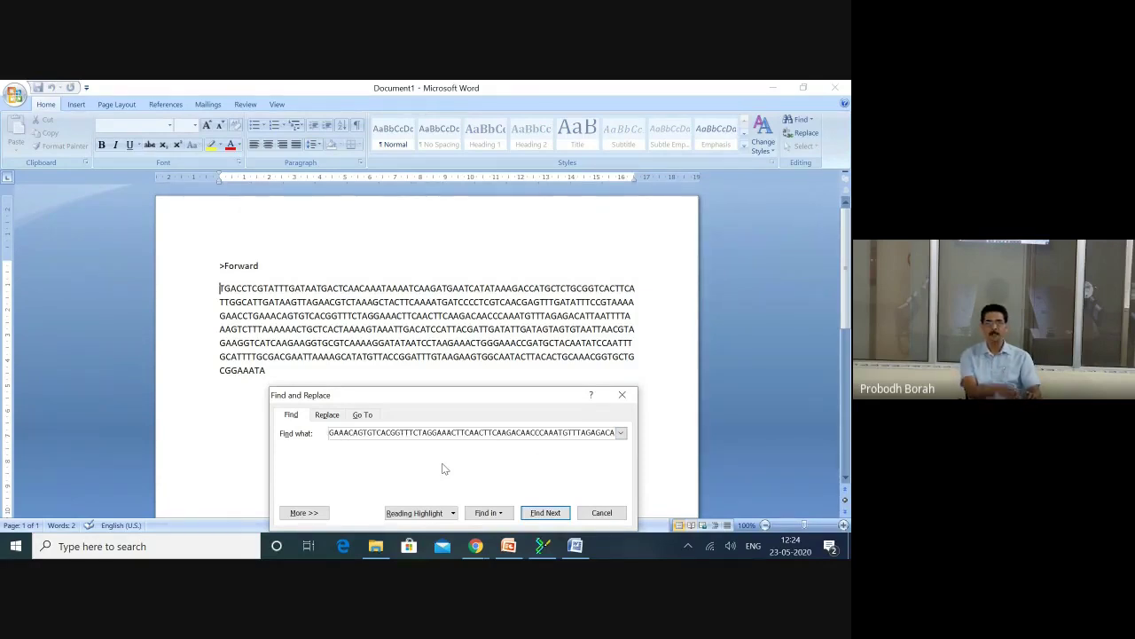
left_click(543, 515)
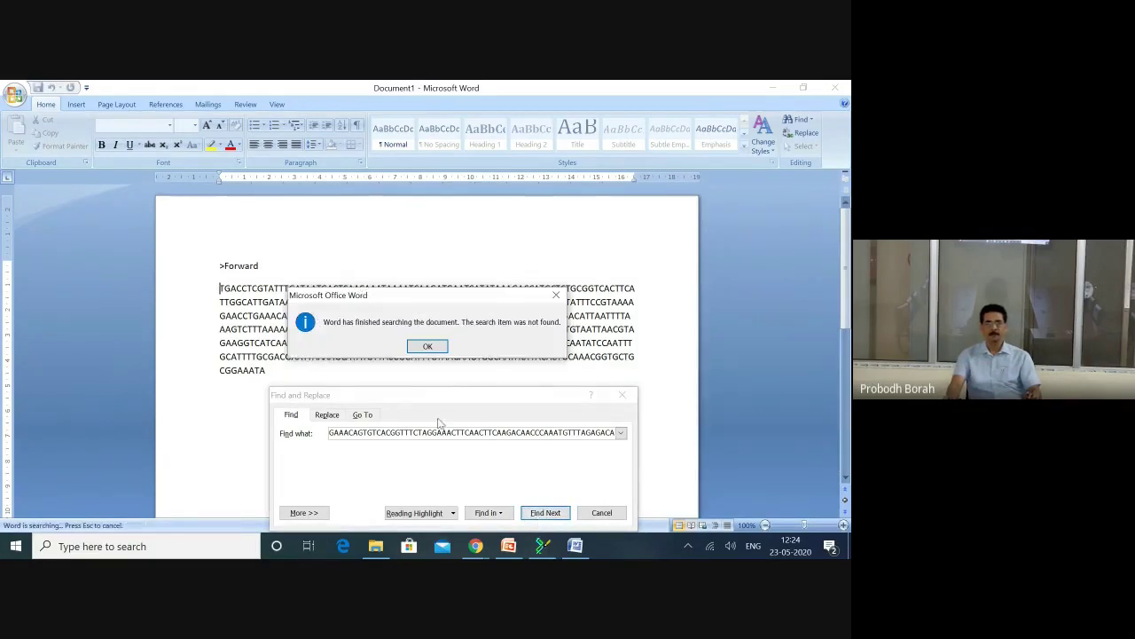
left_click(428, 346)
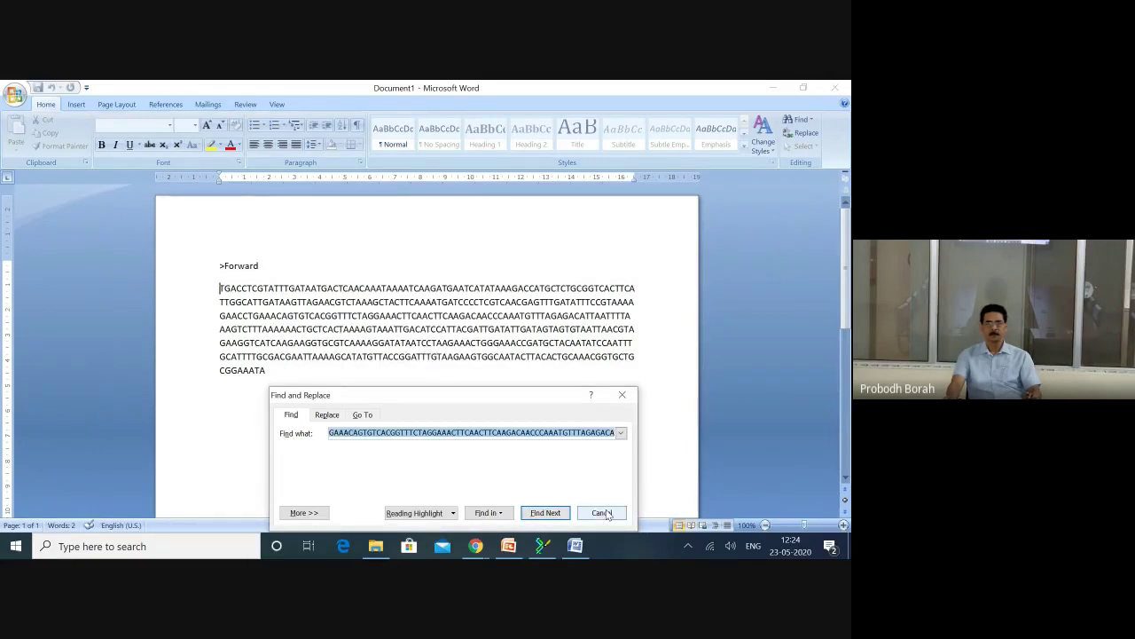
left_click(535, 513)
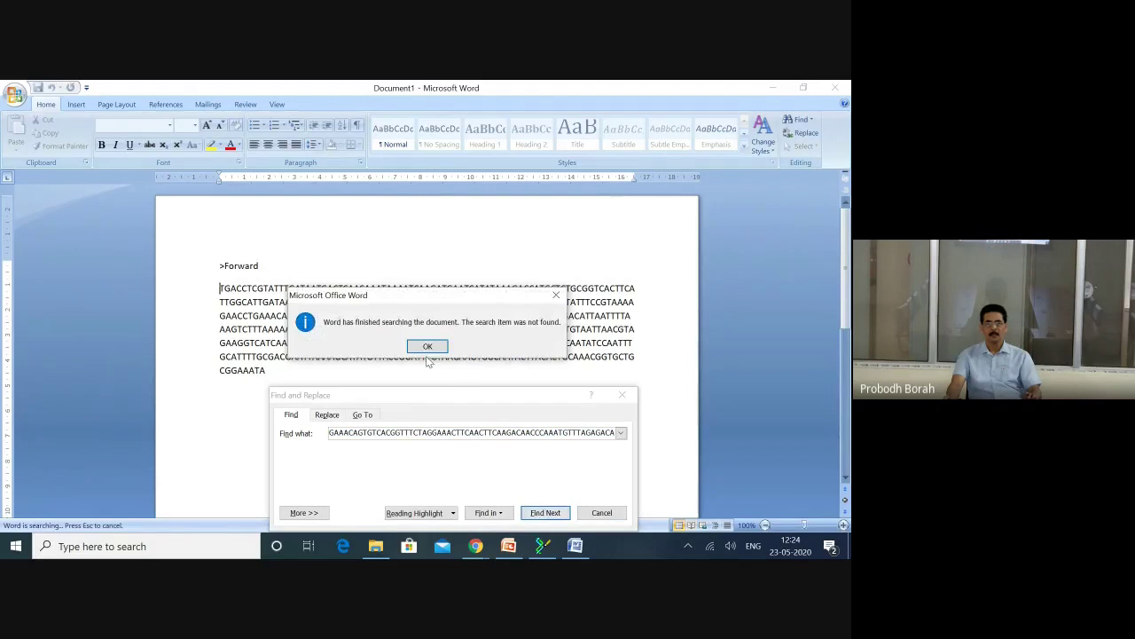
left_click(428, 359)
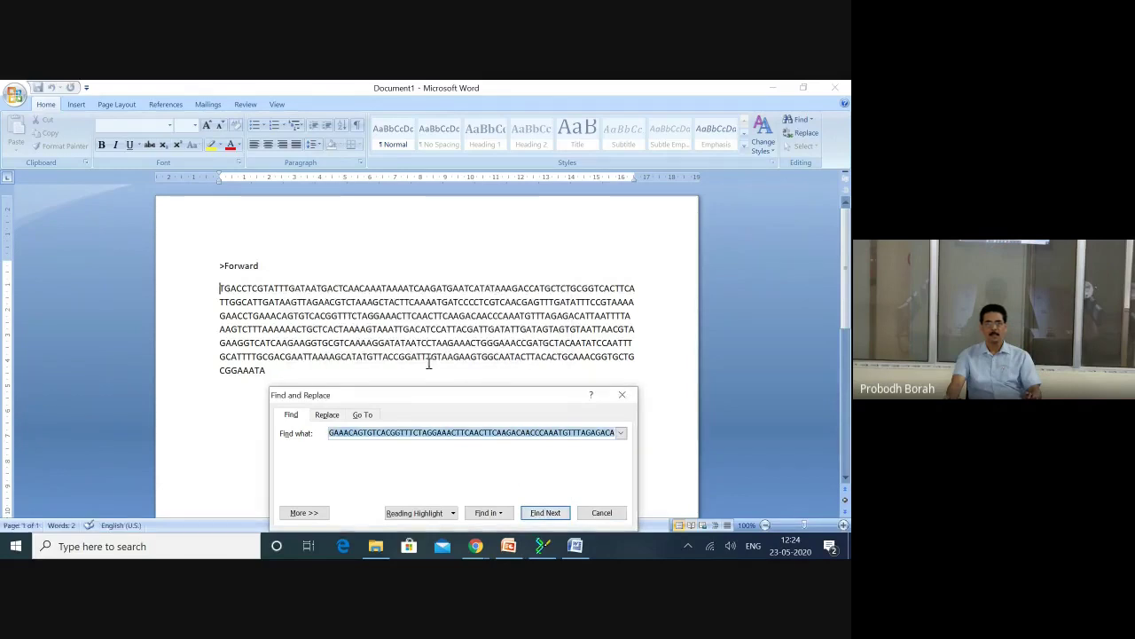
left_click(612, 516)
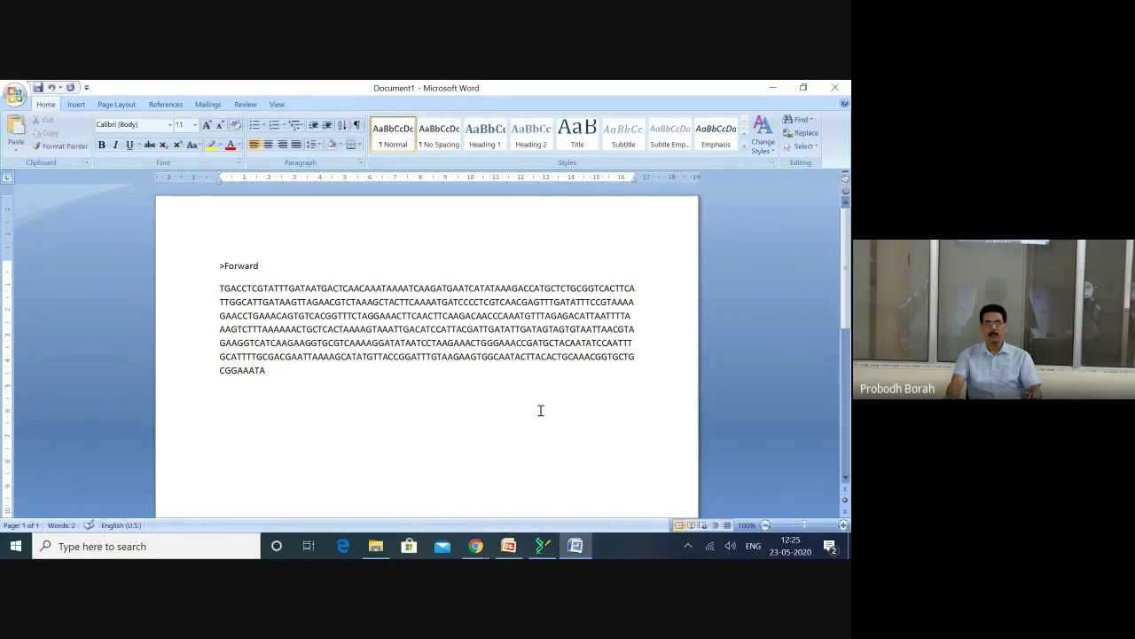
Return to BioEdit, select bases 452-500 at the end of the ISEcp1_Forward chromatogram and copy only the selection.
left_click(540, 547)
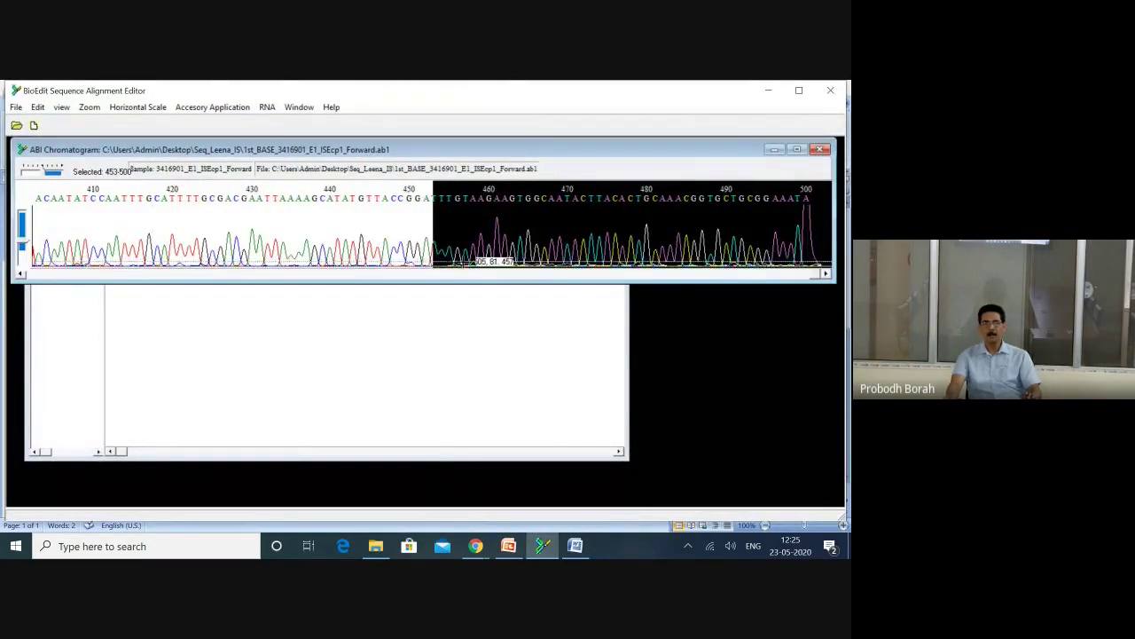
left_click(564, 298)
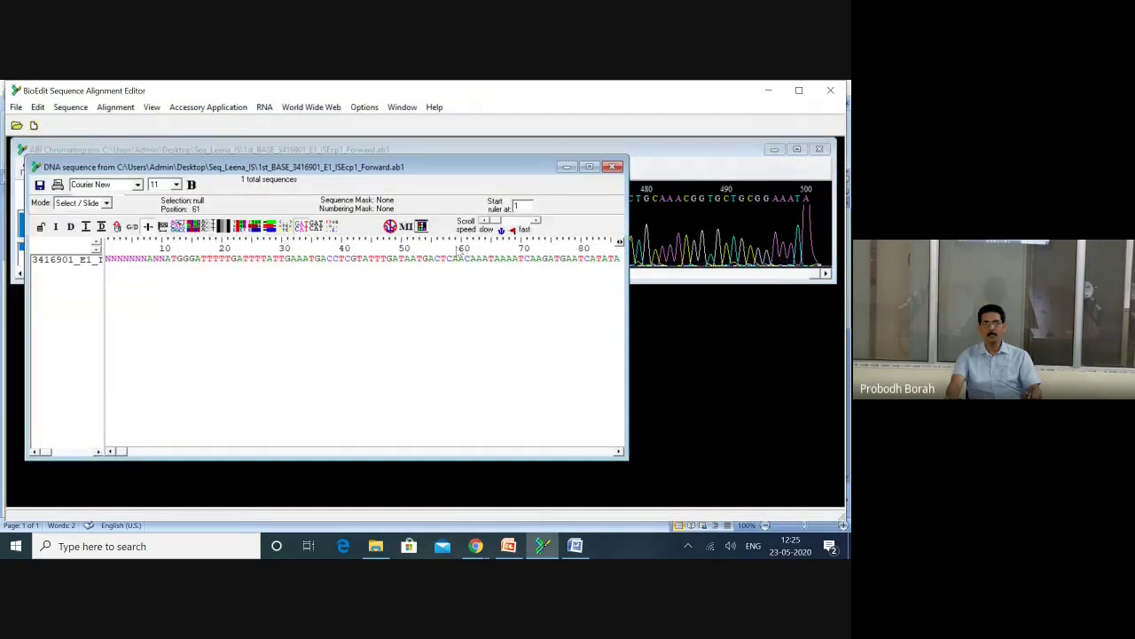
left_click(701, 167)
left_click_drag(444, 235, 814, 249)
left_click(810, 238)
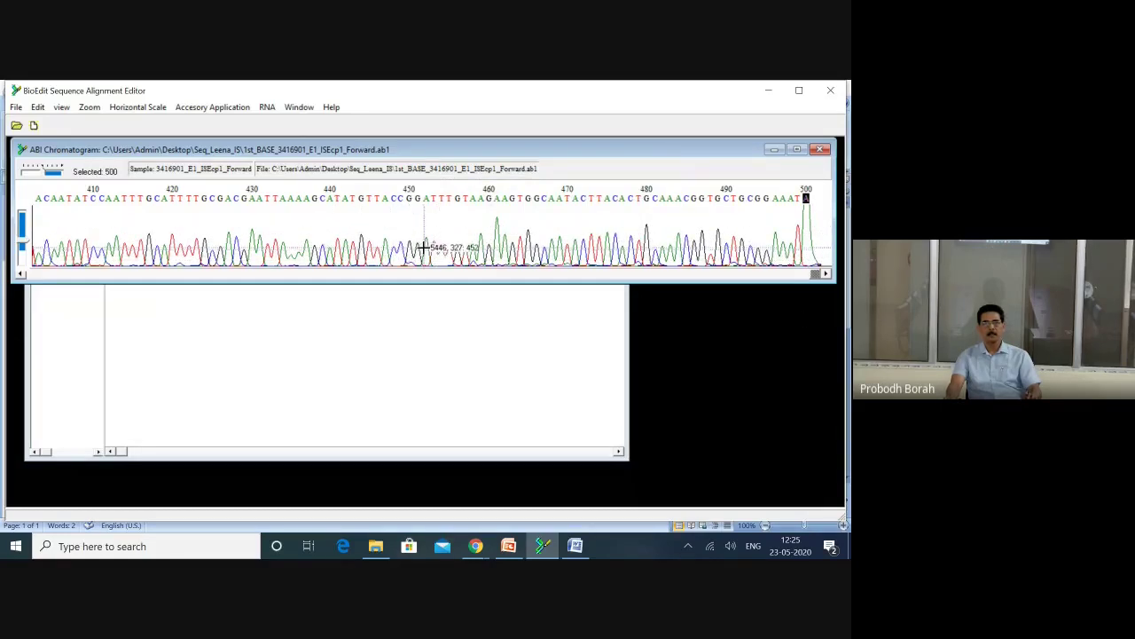
mouse_move(424, 248)
left_mouse_down()
mouse_move(832, 256)
mouse_move(813, 242)
left_mouse_up()
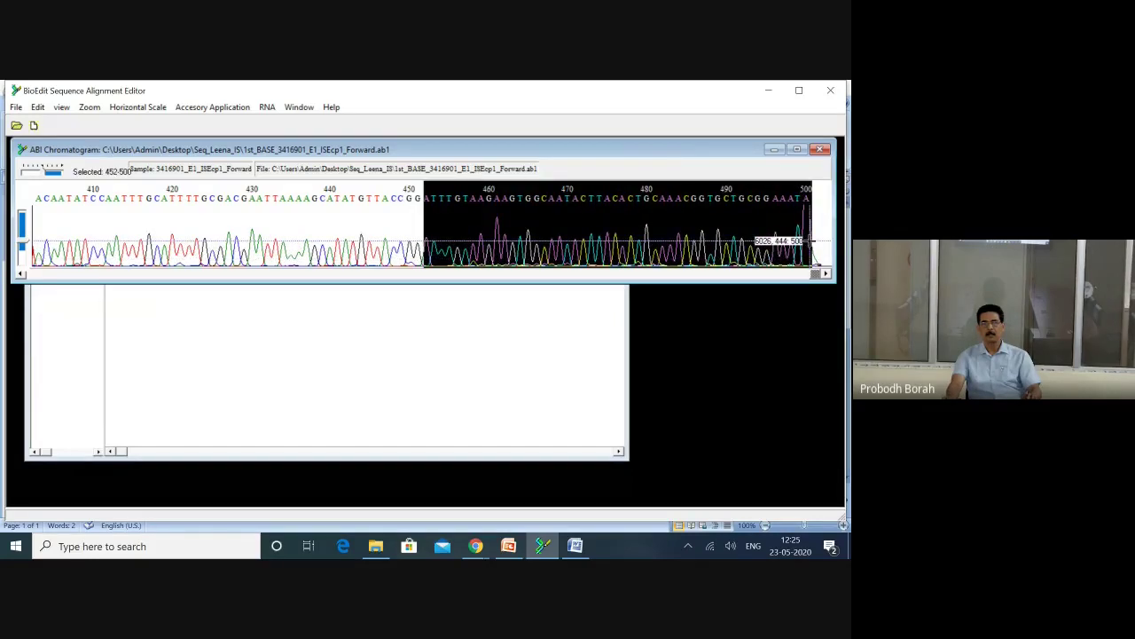
left_click(37, 107)
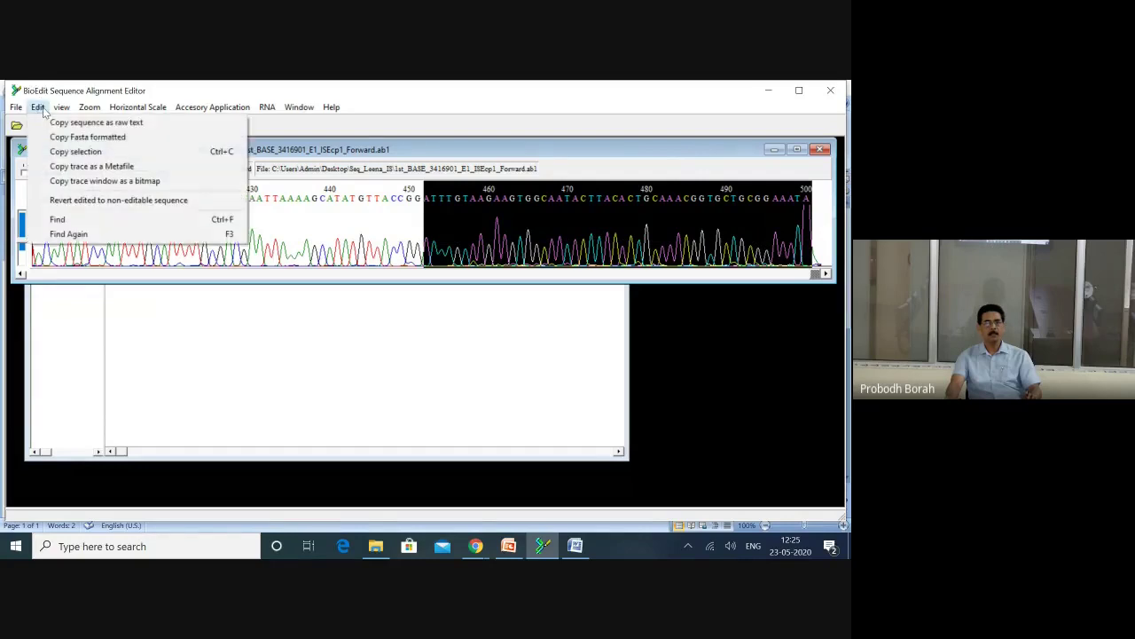
left_click(62, 151)
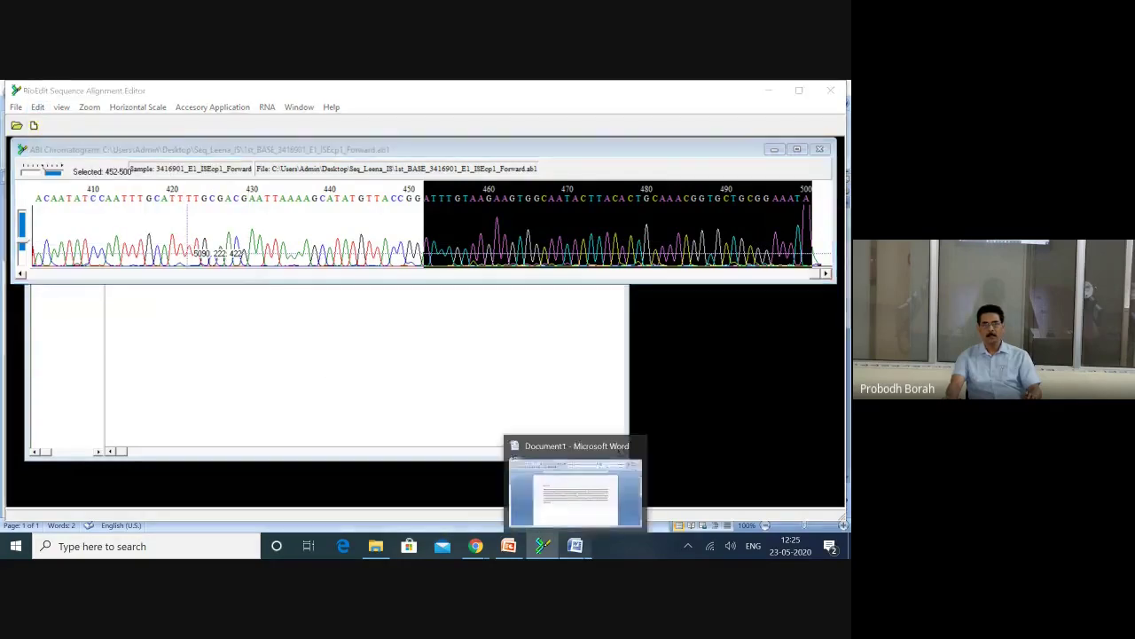
Switch to Word, find the copied segment ATTTGTAAGAAGTGGCAATACTTACACTGCAAACGGTGCTGCGGAAATA in the Forward sequence and delete it.
left_click(575, 546)
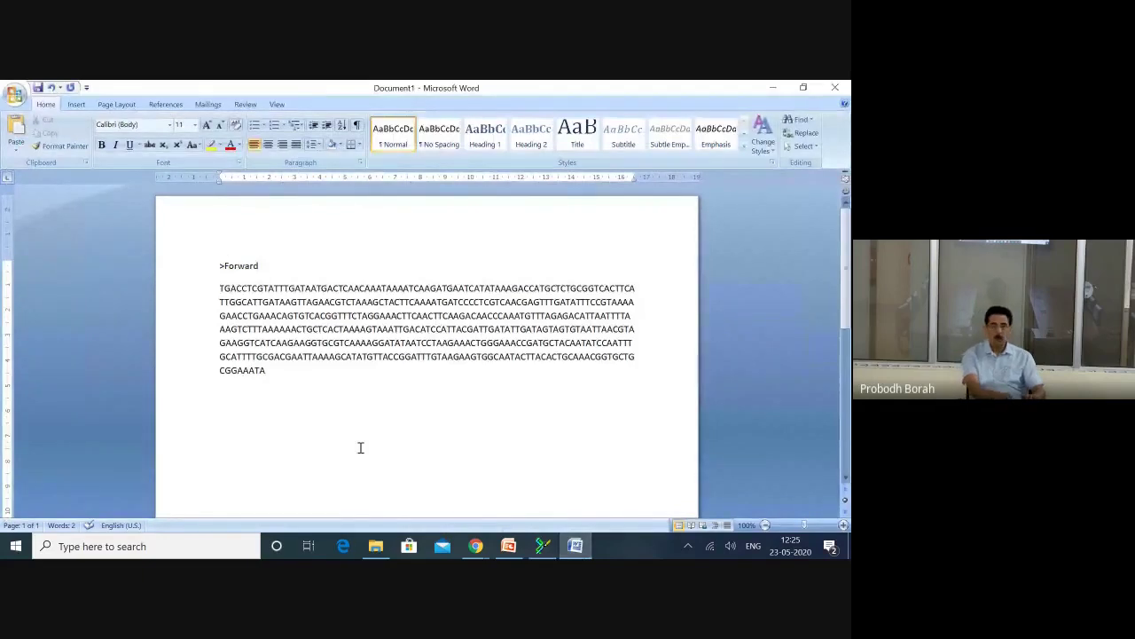
key("ctrl+f")
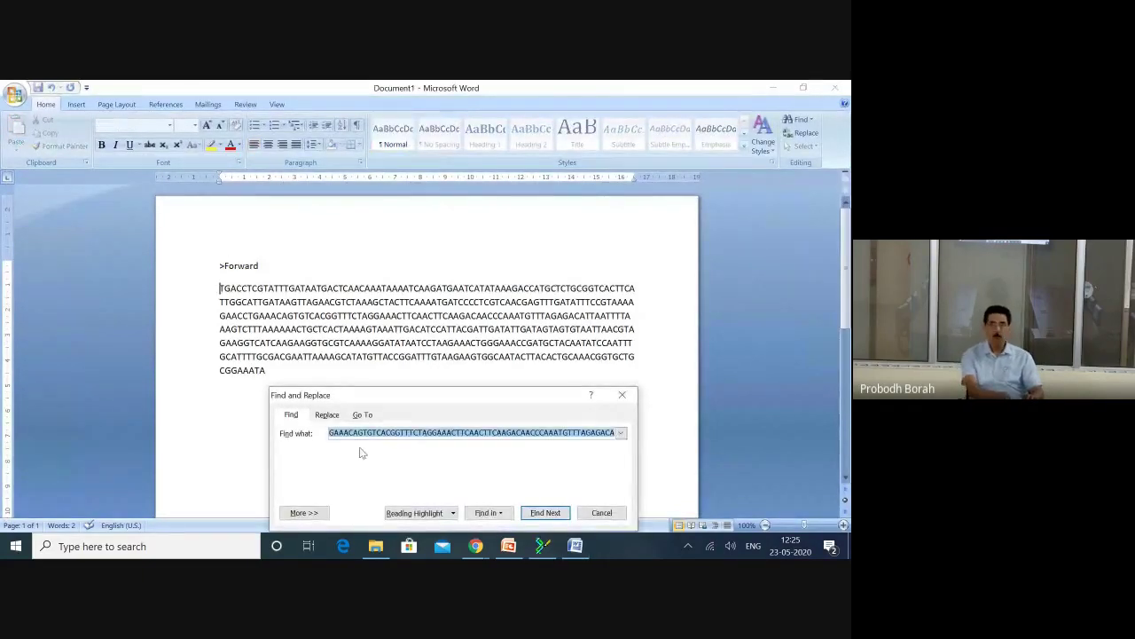
key("ctrl+v")
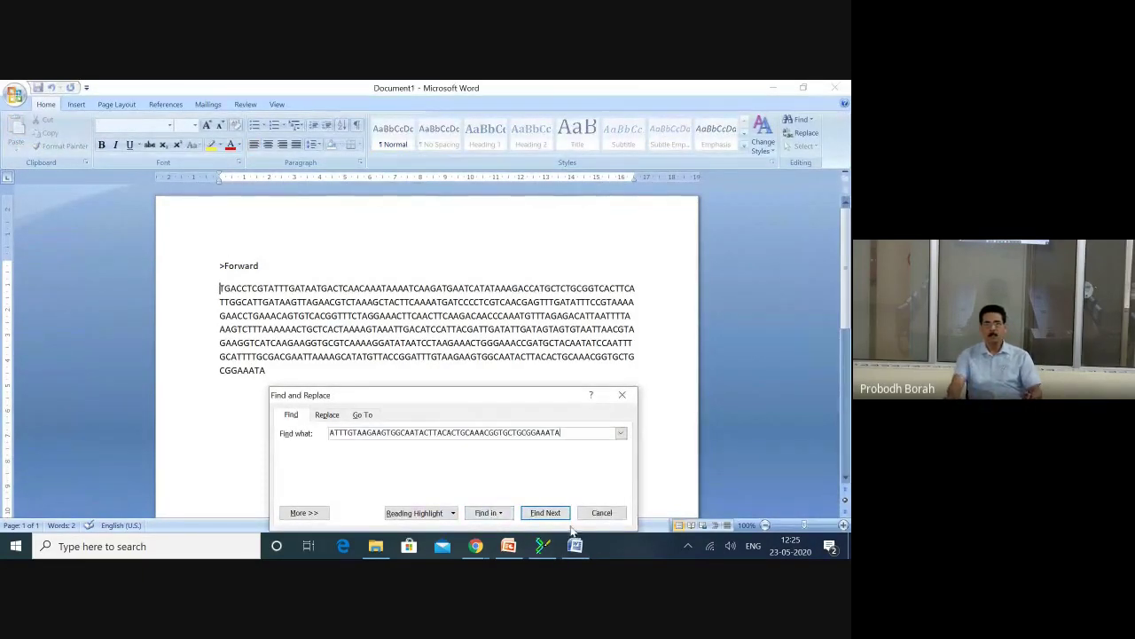
left_click(545, 513)
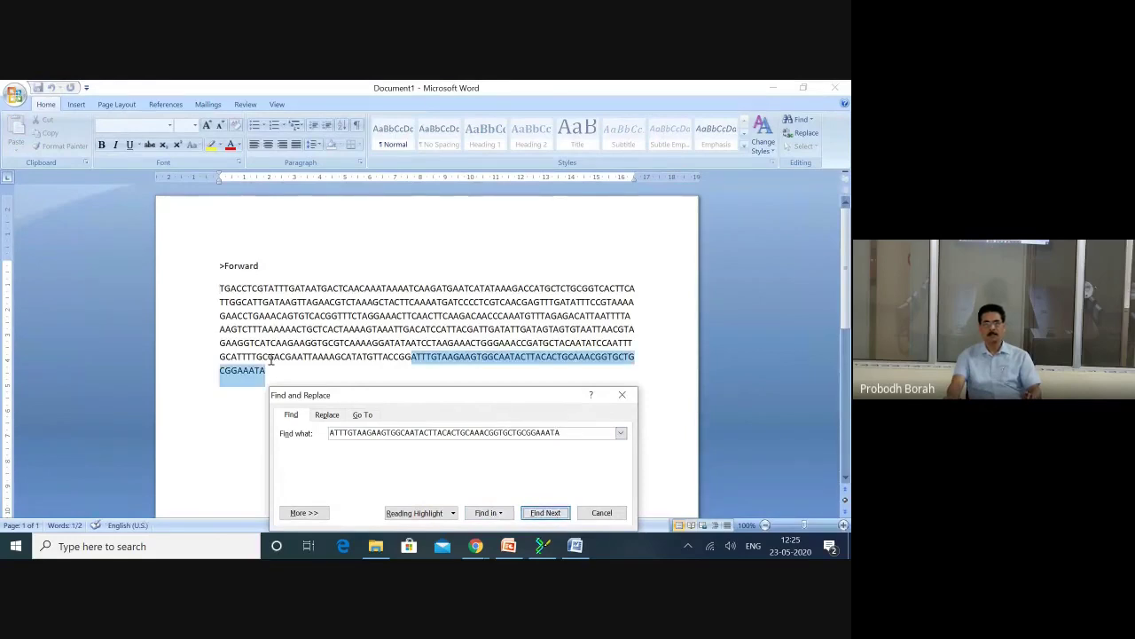
left_click(622, 394)
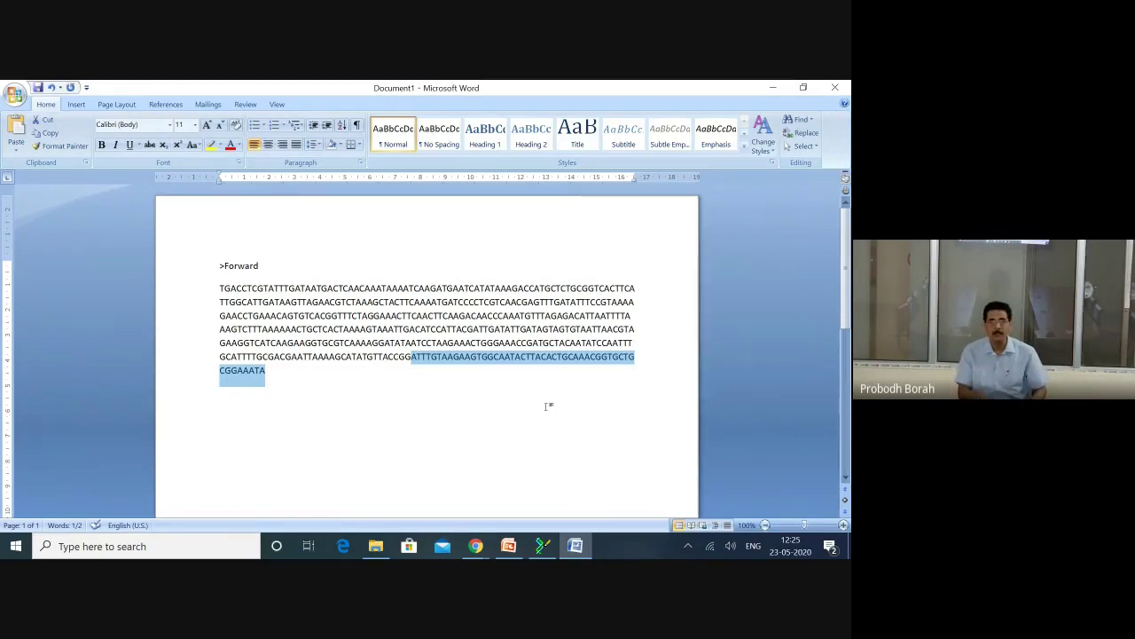
key("Delete")
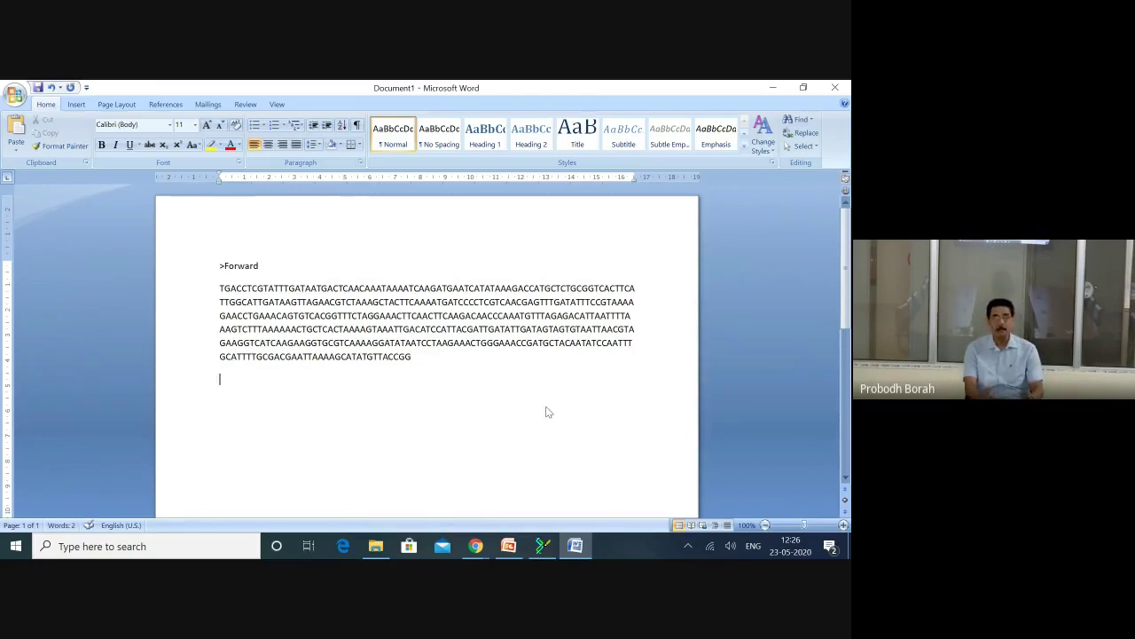
Add the FASTA header line ">Reverse" below the trimmed Forward sequence.
type(">")
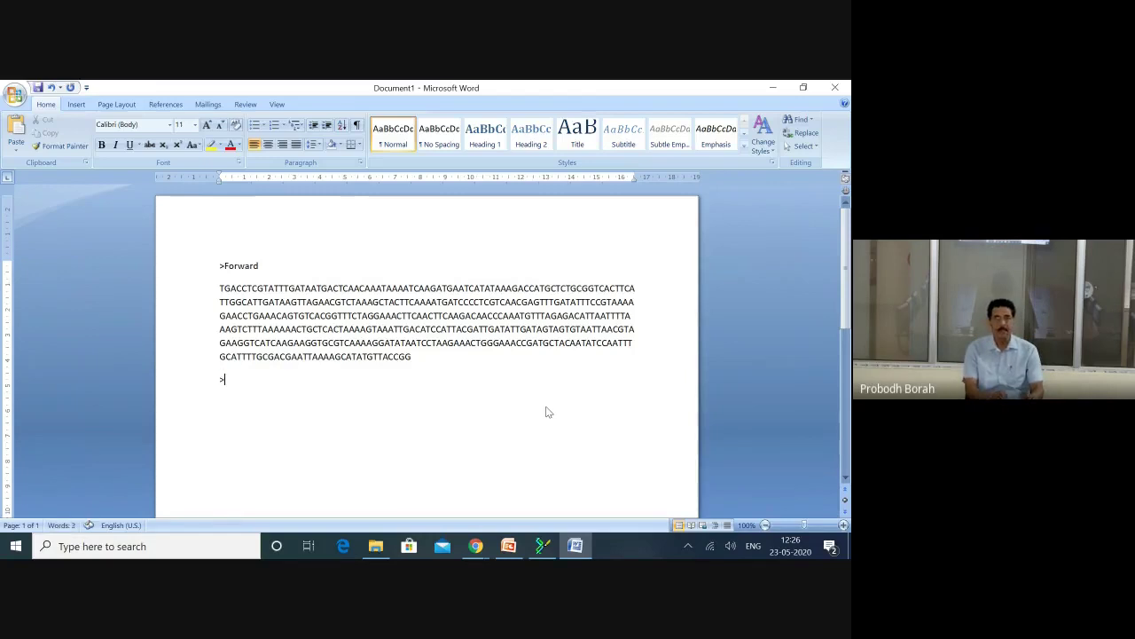
type("Rever")
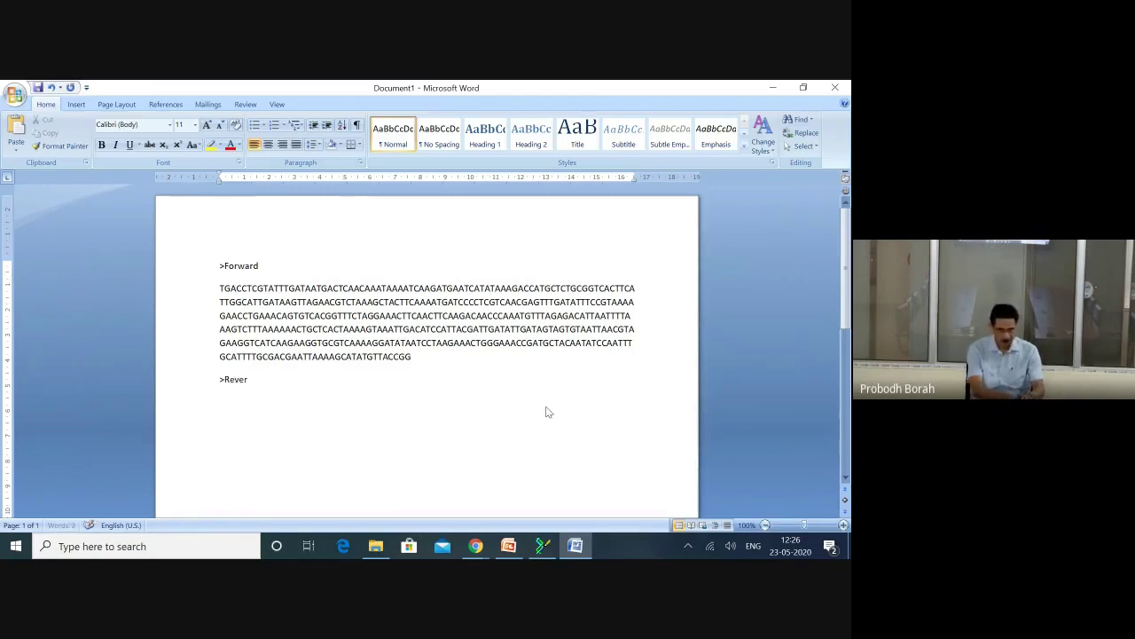
type("se")
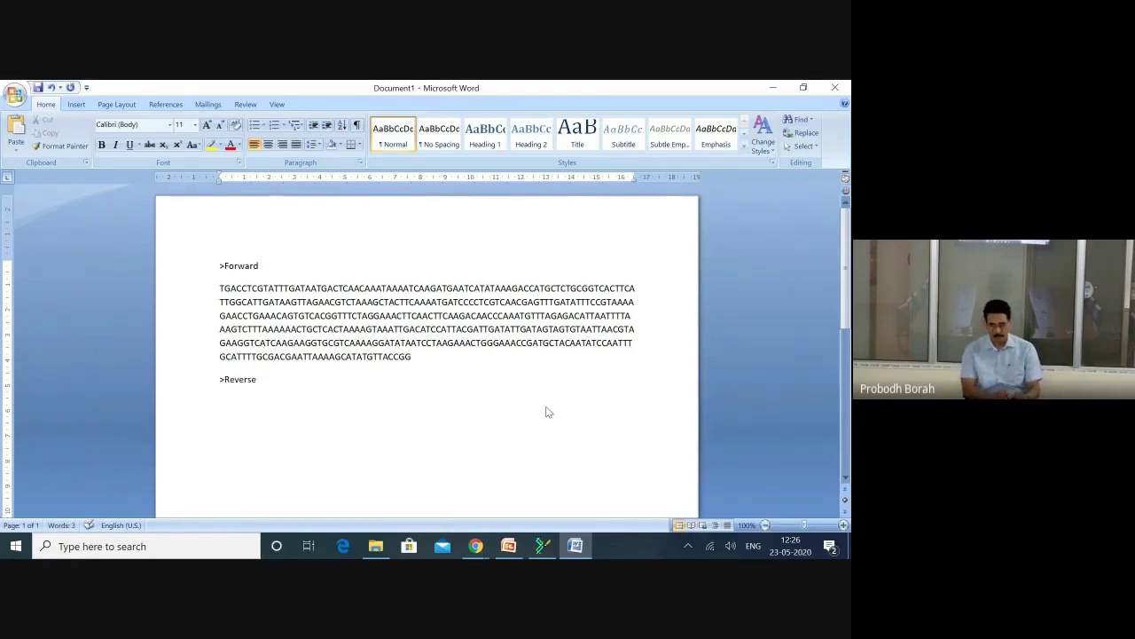
Start a new line below the ">Reverse" header, switch to BioEdit and open the ISEcp1_Reverse AB1 chromatogram from the desktop read folder, showing all file types.
key("Return")
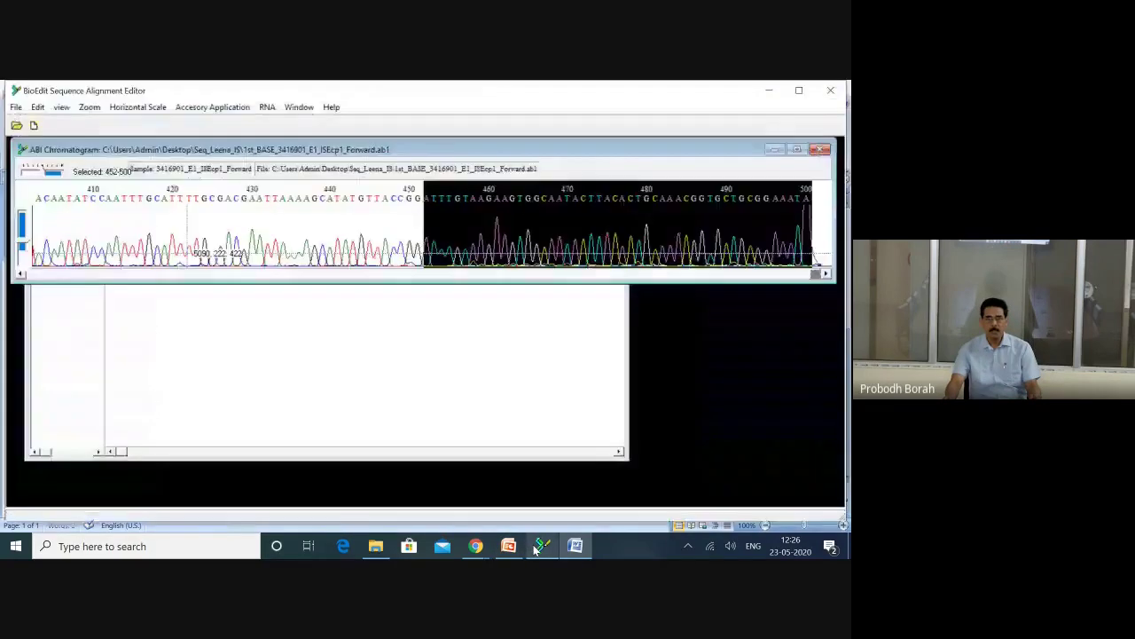
left_click(538, 547)
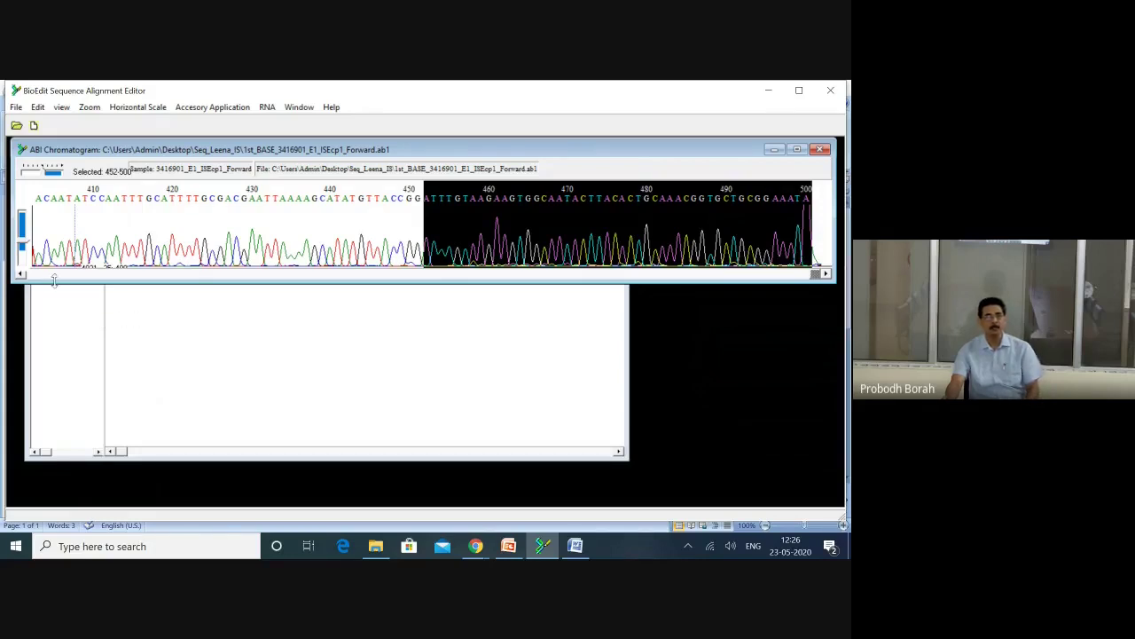
left_click(17, 108)
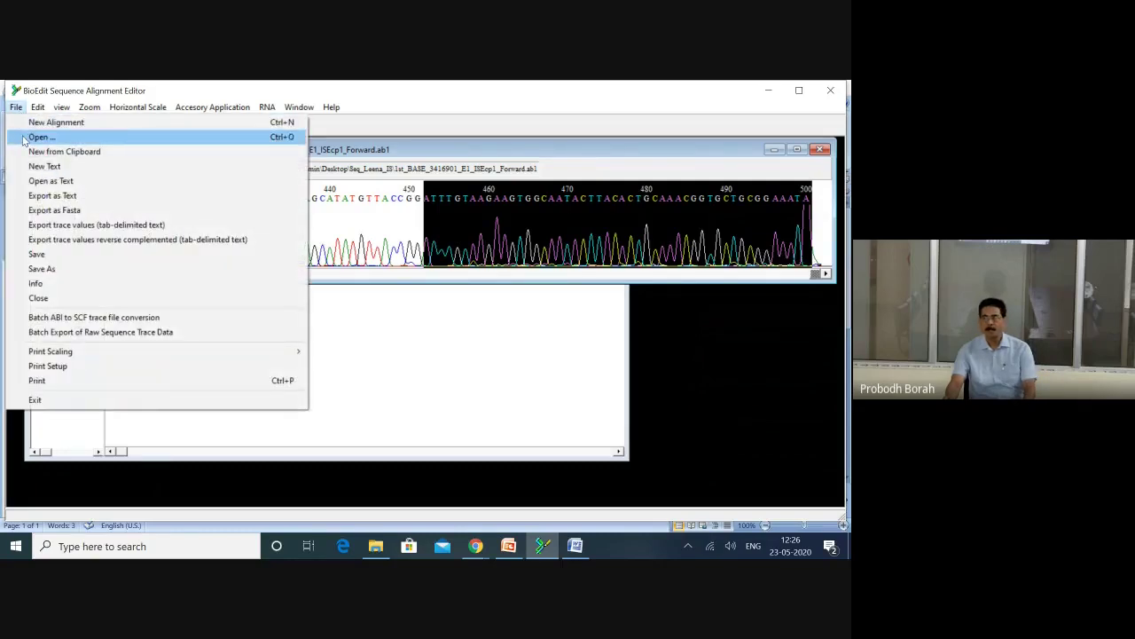
left_click(40, 137)
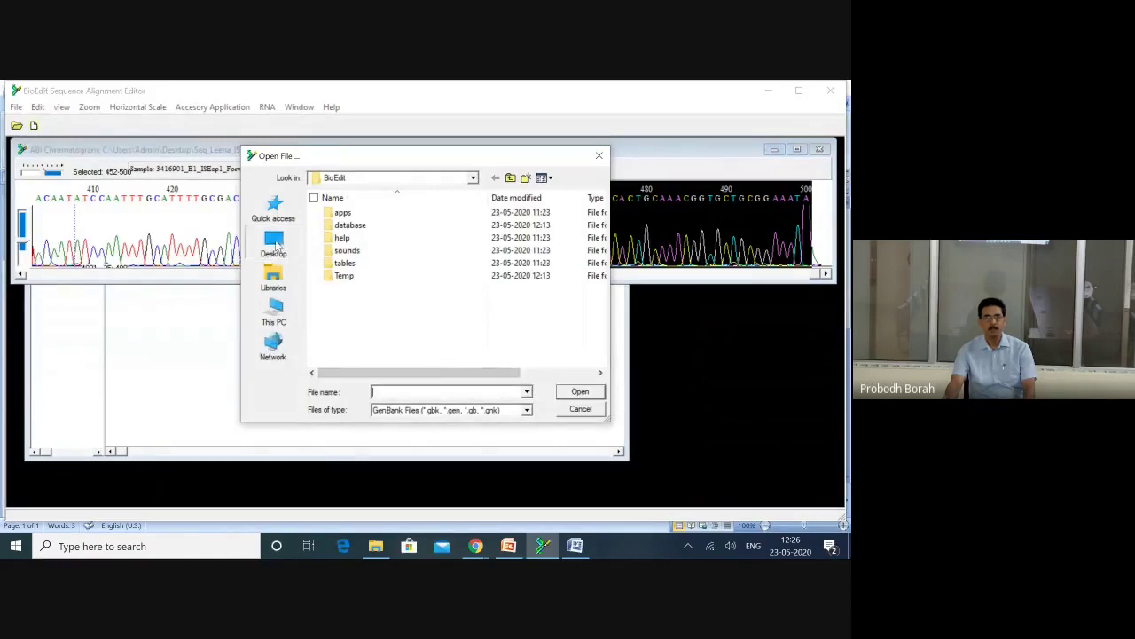
left_click(276, 246)
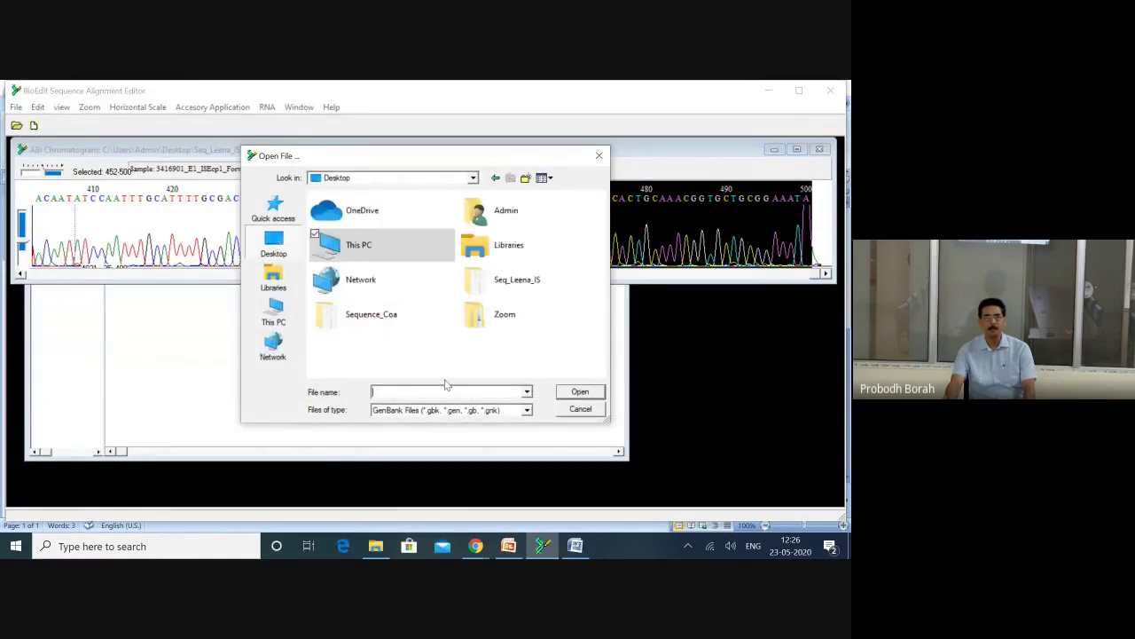
double_click(479, 286)
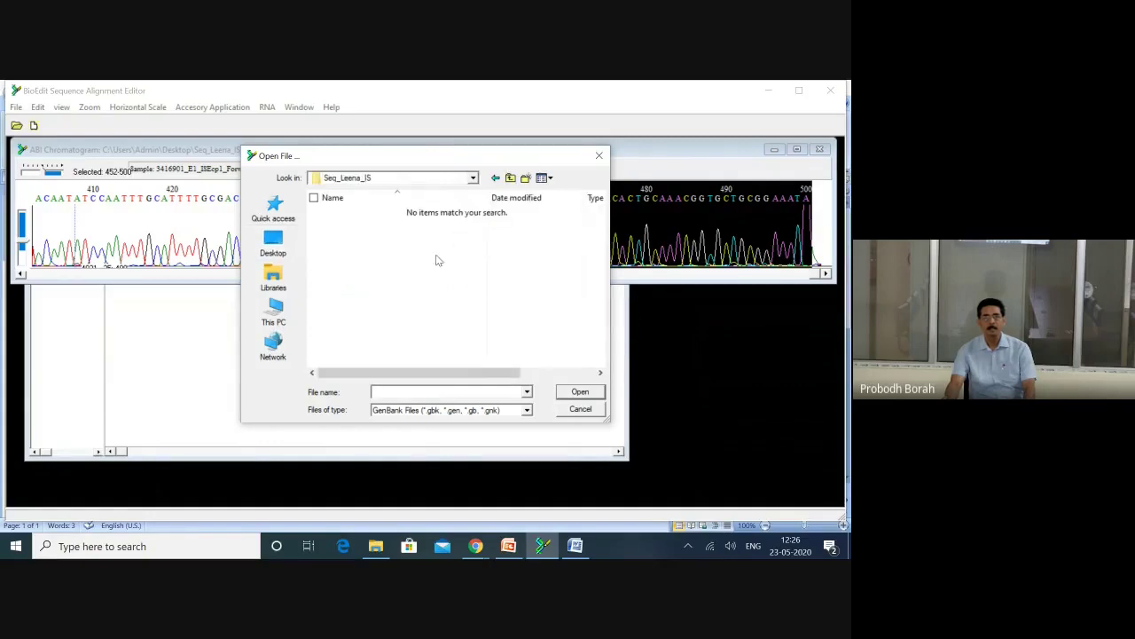
left_click(401, 413)
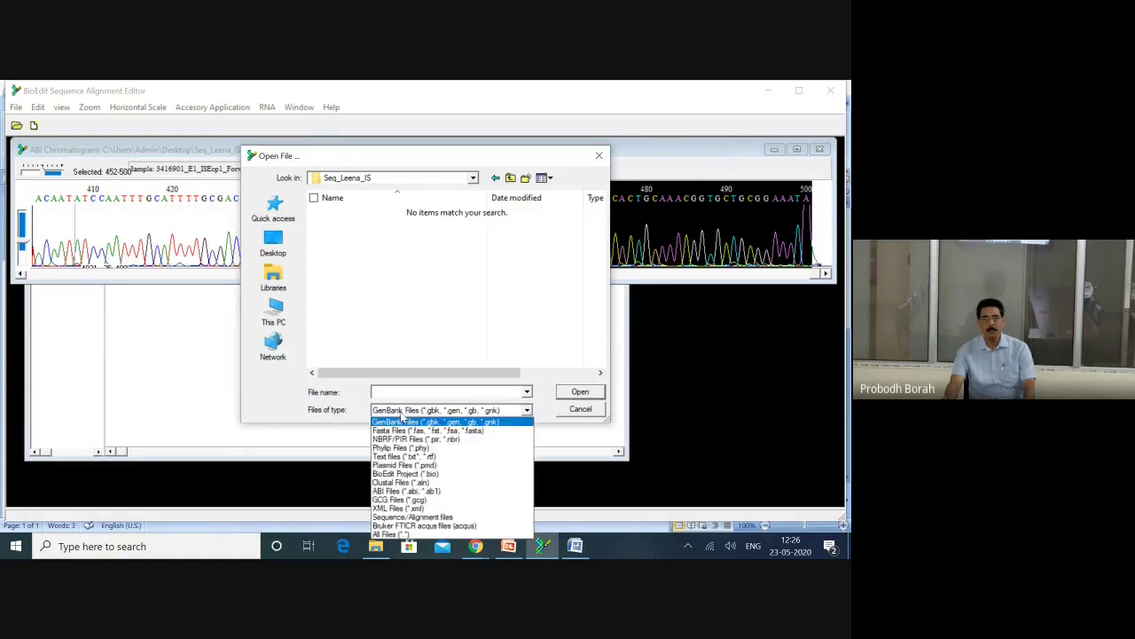
left_click(406, 534)
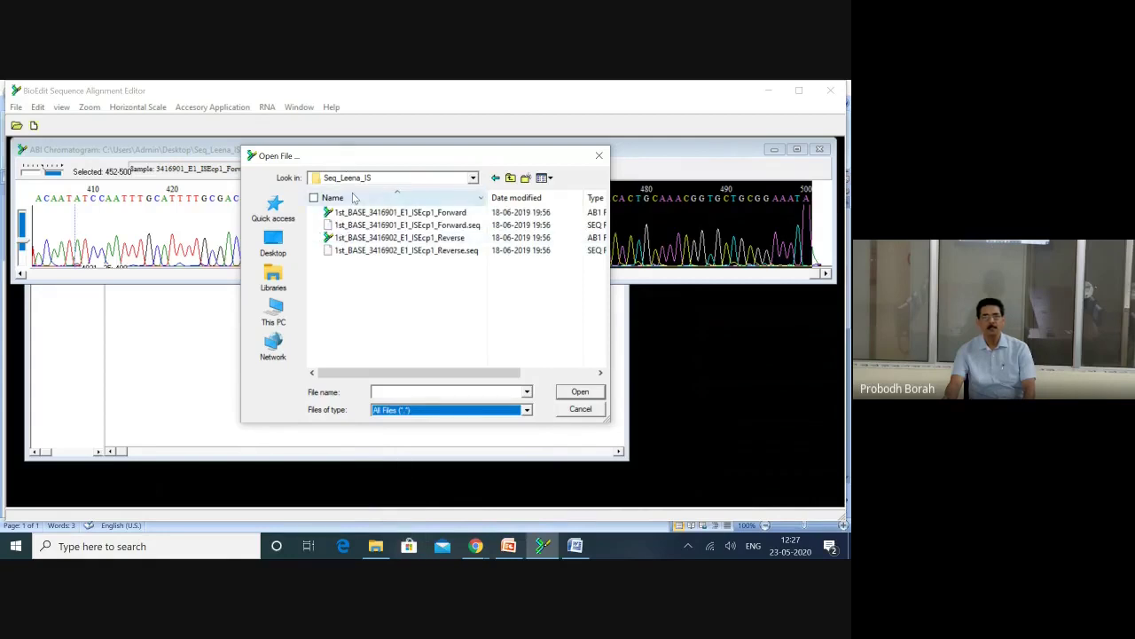
double_click(356, 238)
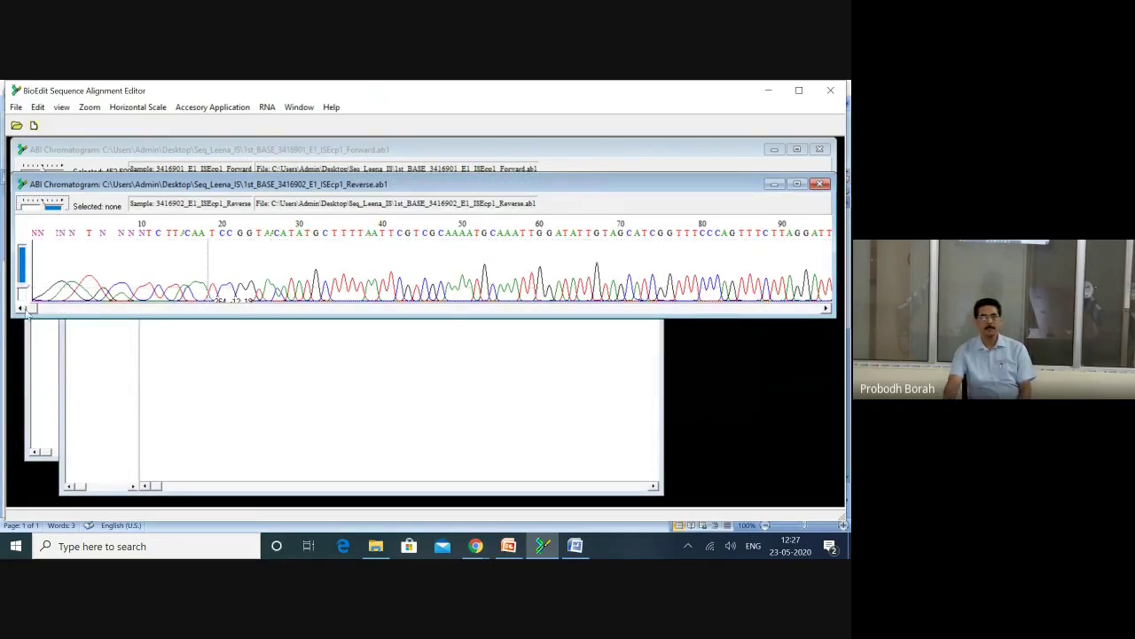
Copy the full ISEcp1_Reverse sequence as raw text and paste it below the ">Reverse" header in the Word document.
left_click_drag(35, 310, 776, 369)
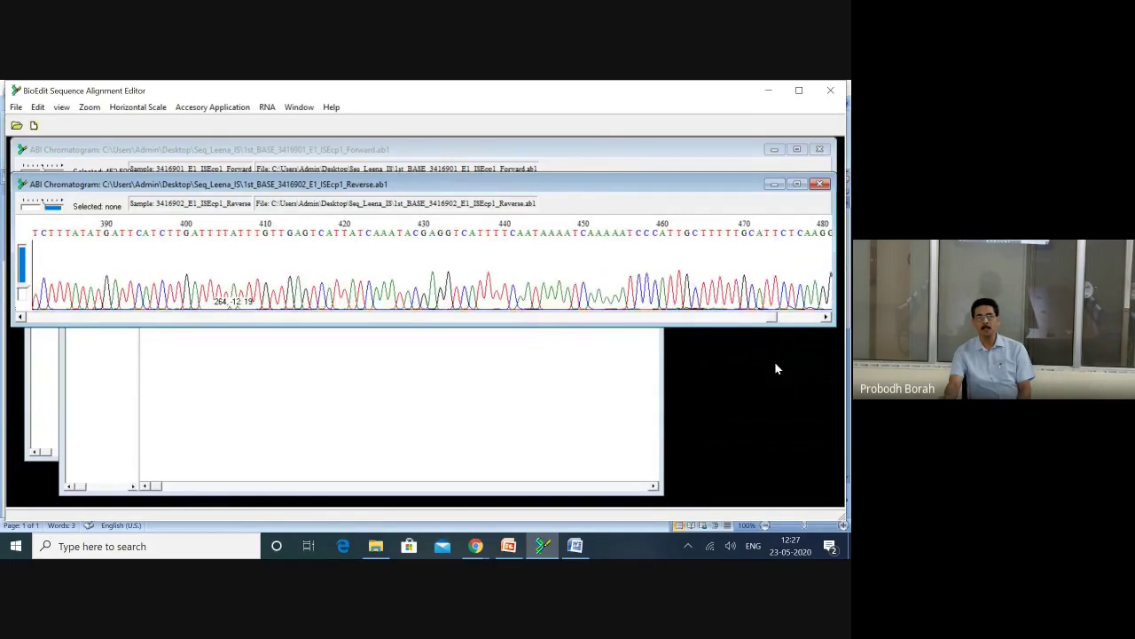
left_click_drag(775, 369, 25, 391)
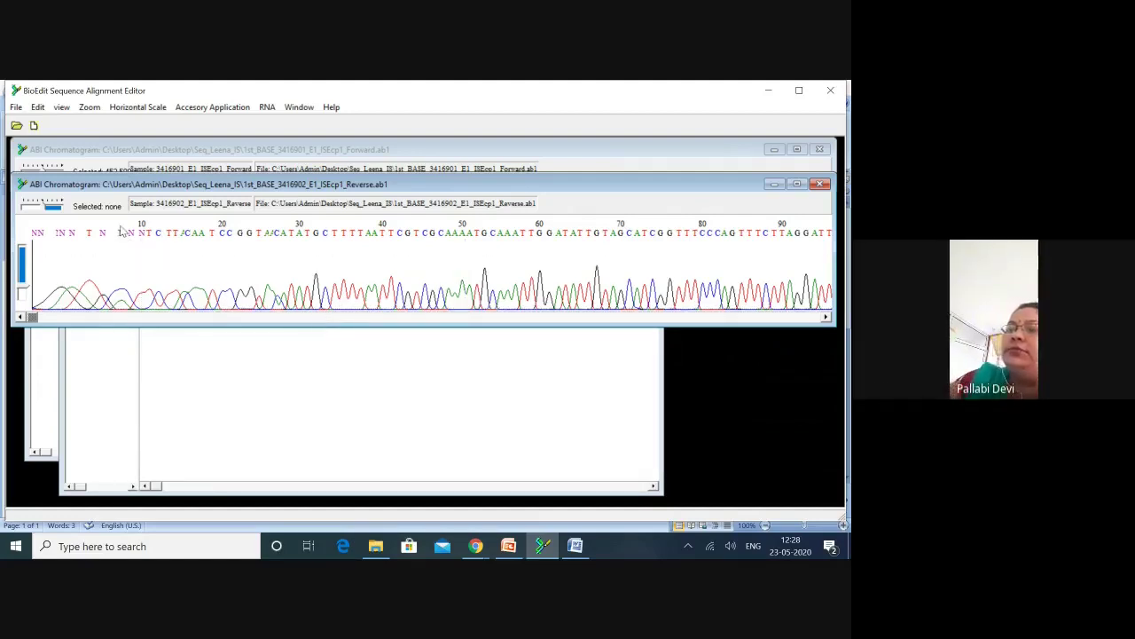
left_click(61, 108)
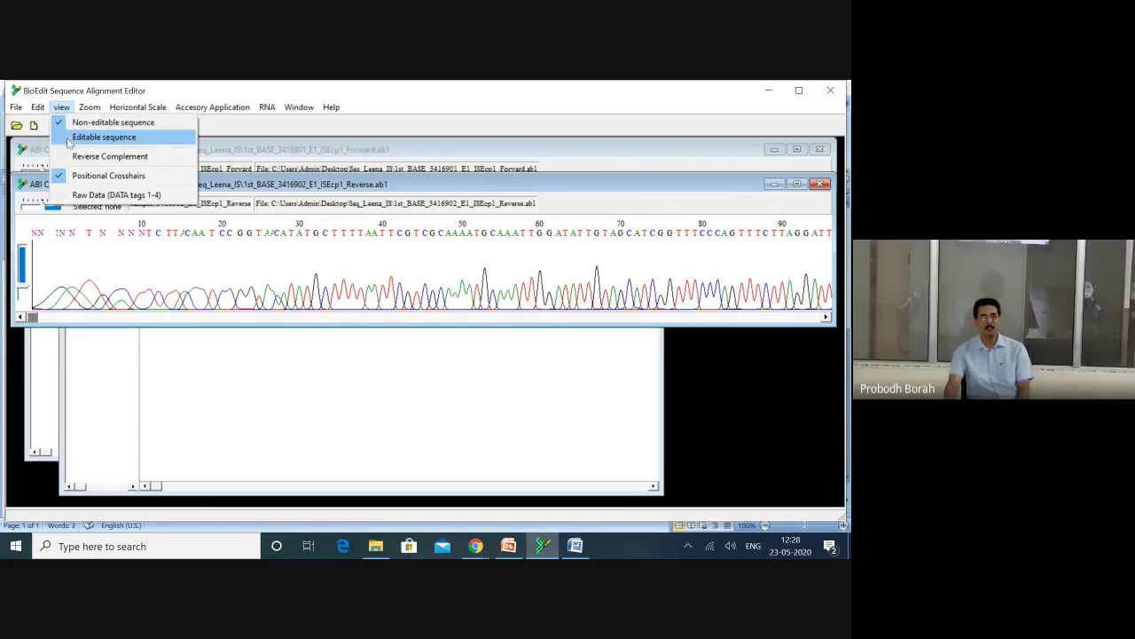
left_click(69, 139)
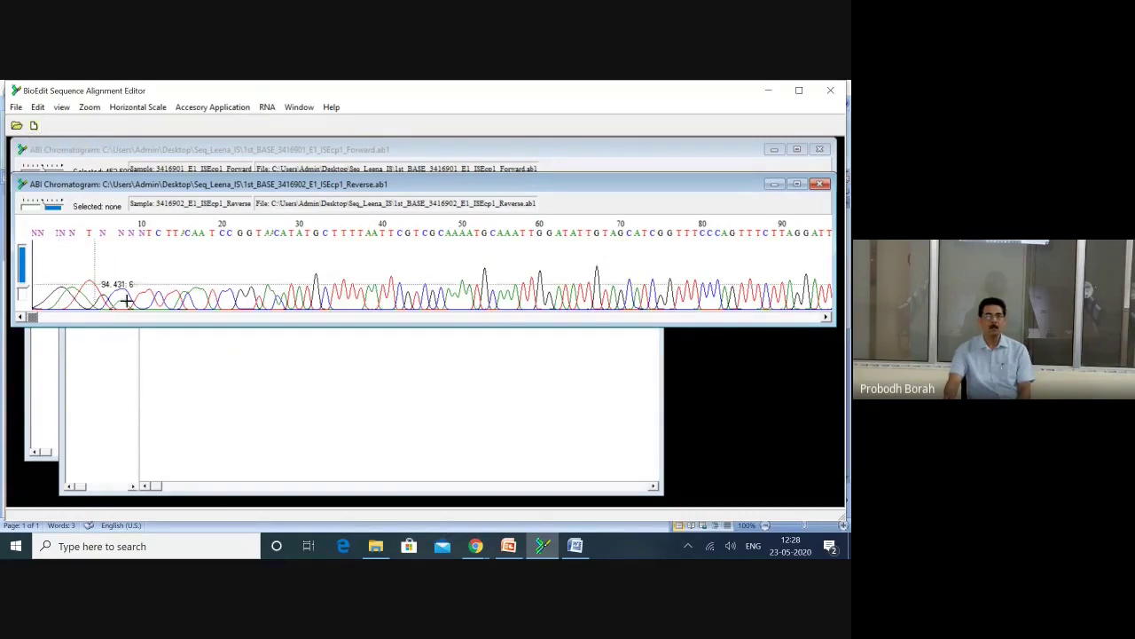
left_click(37, 107)
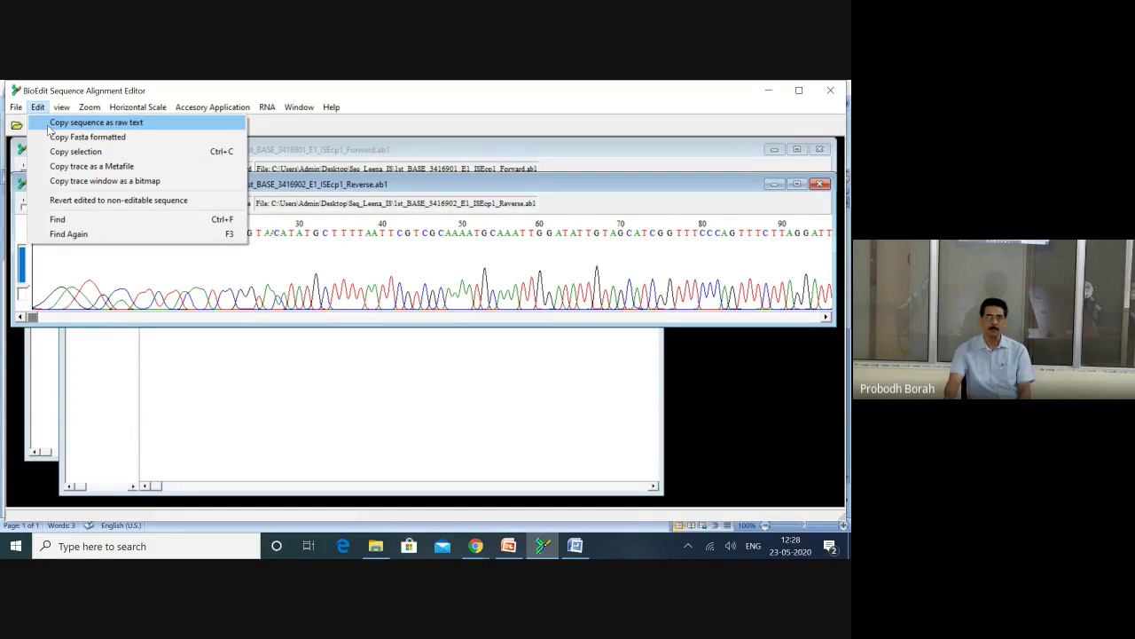
left_click(49, 127)
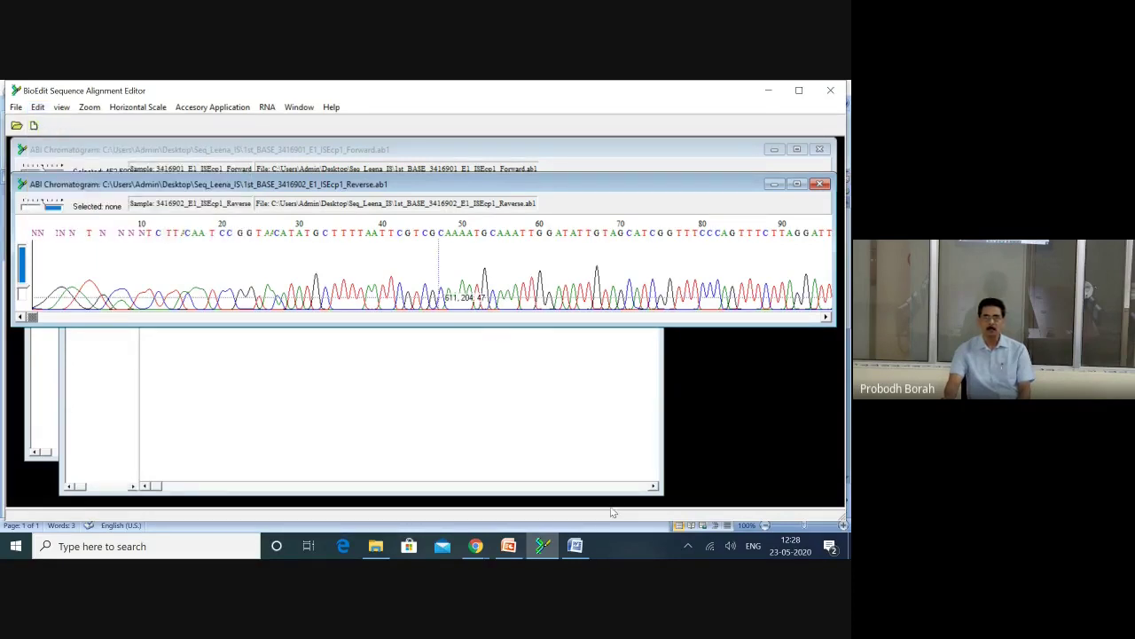
left_click(576, 548)
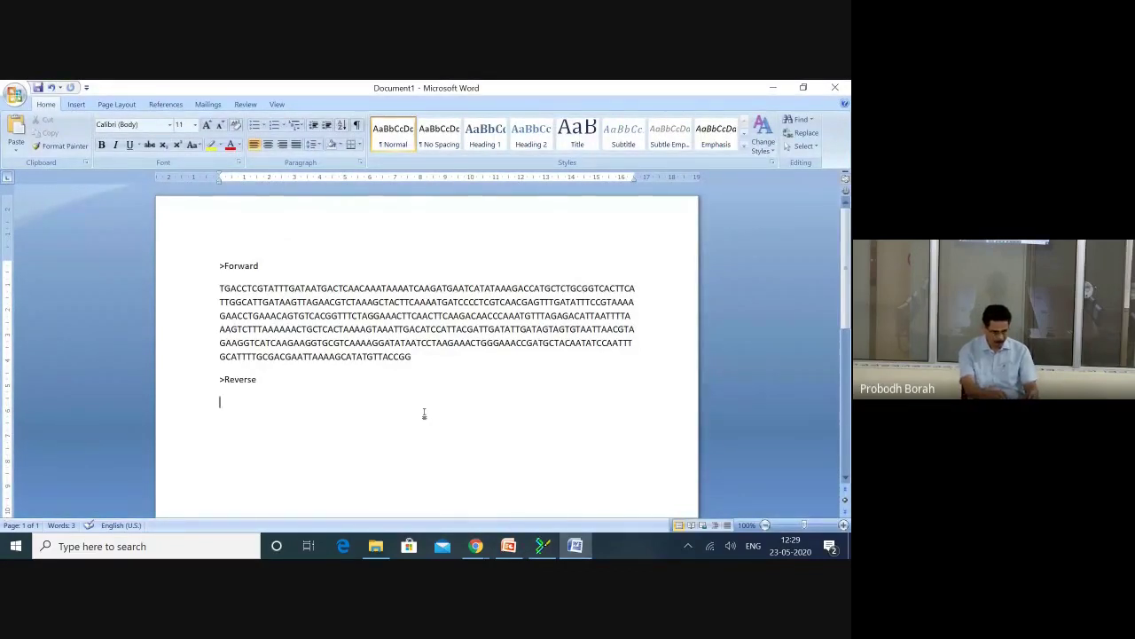
key("ctrl+v")
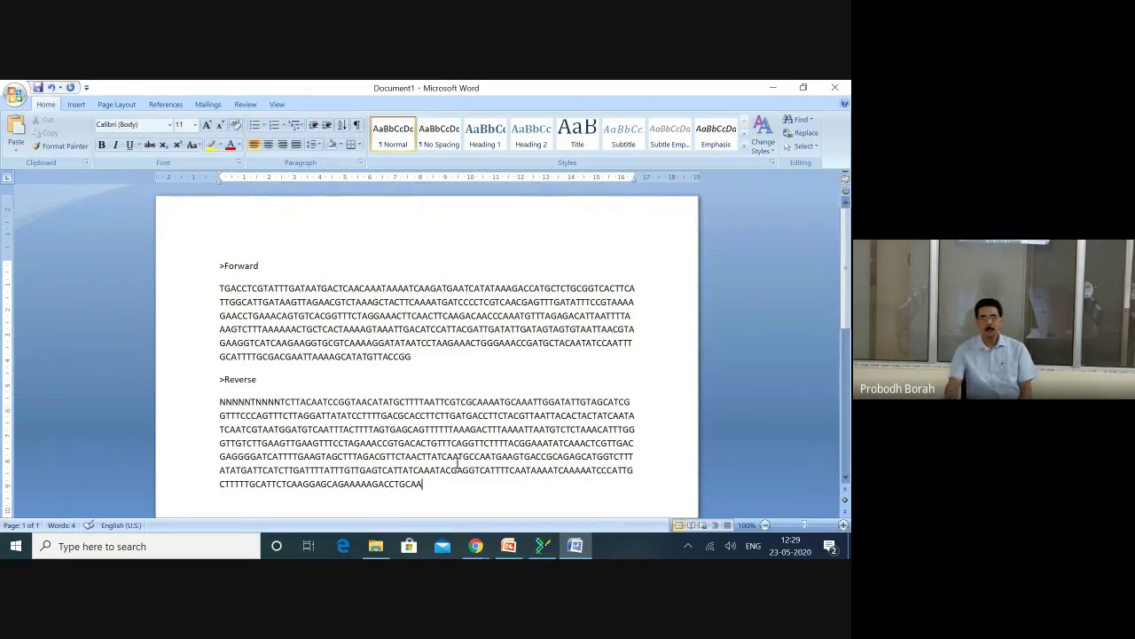
Return to BioEdit, select bases 1-28 at the start of the ISEcp1_Reverse chromatogram and copy only the selection.
left_click(543, 546)
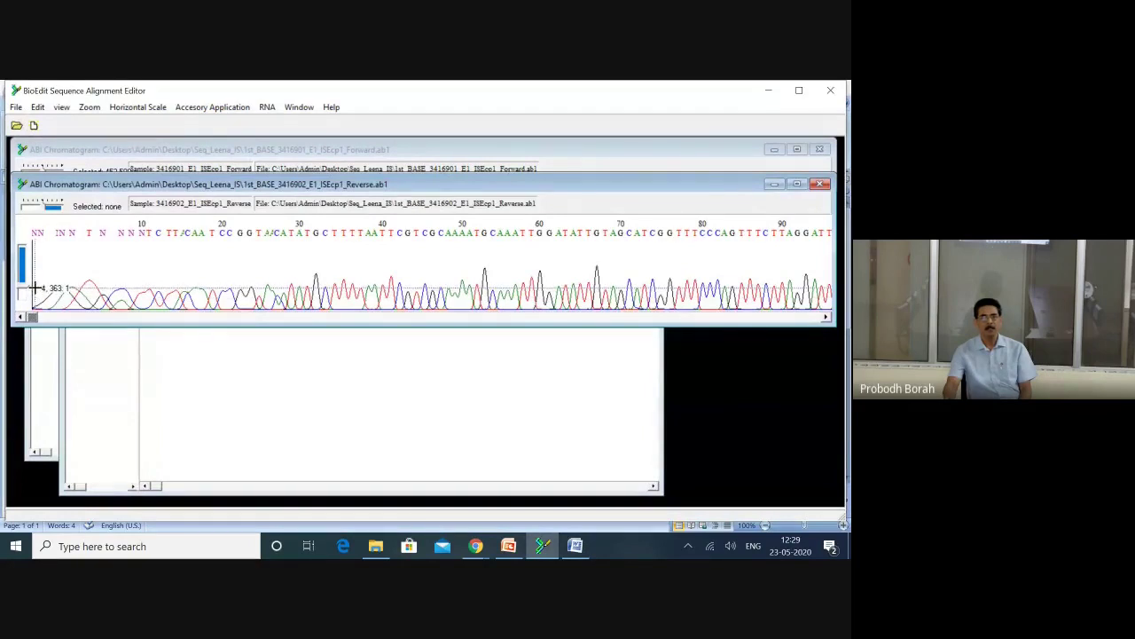
left_click_drag(34, 302, 285, 310)
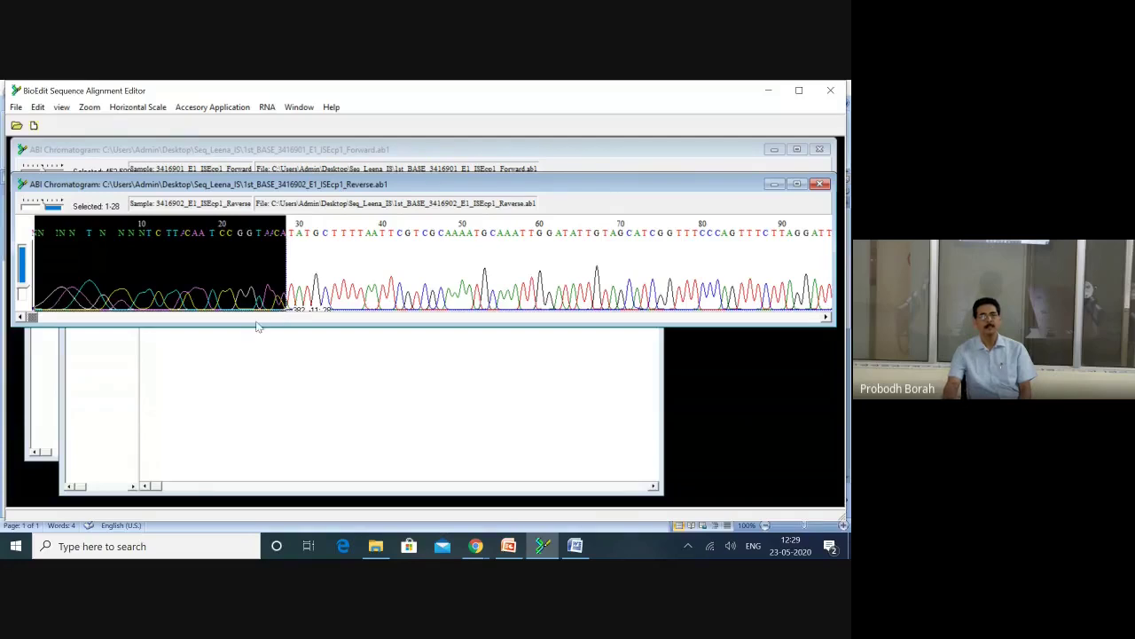
left_click(37, 106)
left_click(68, 151)
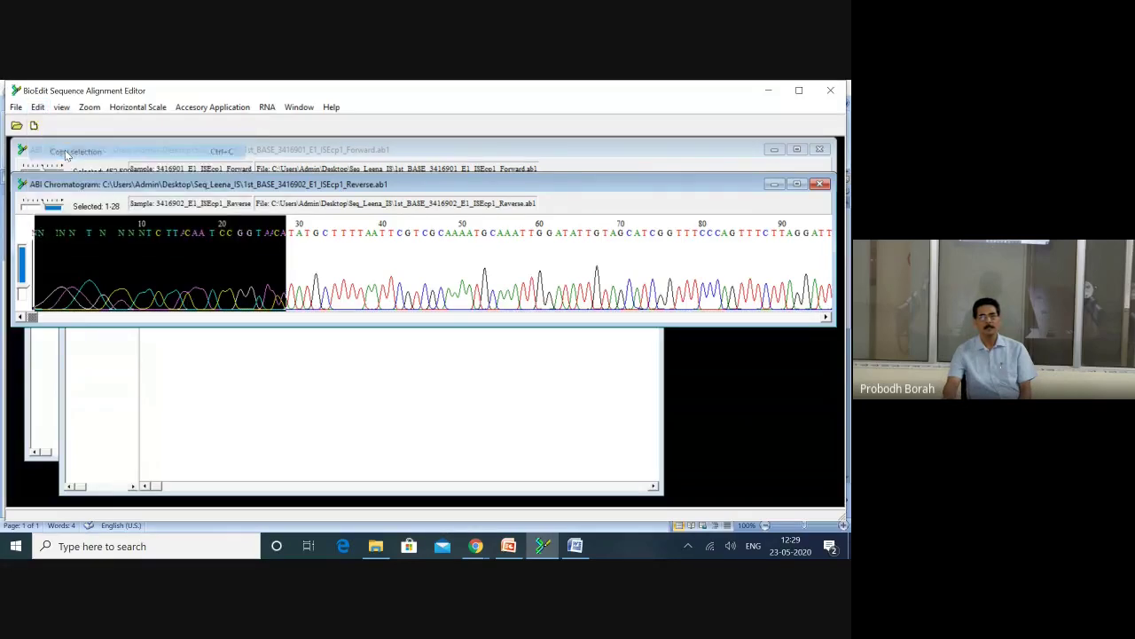
Switch to Word, find the copied segment NNNNNTNNNNTCTTACAATCCGGTAACA in the Reverse sequence and delete it.
left_click(575, 546)
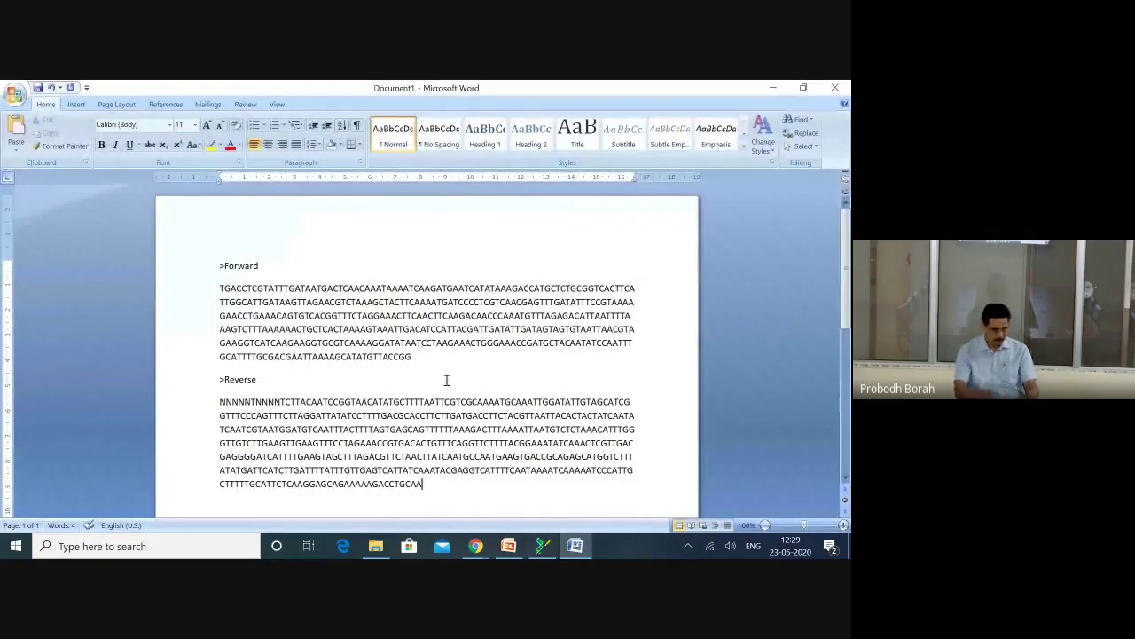
key("ctrl+f")
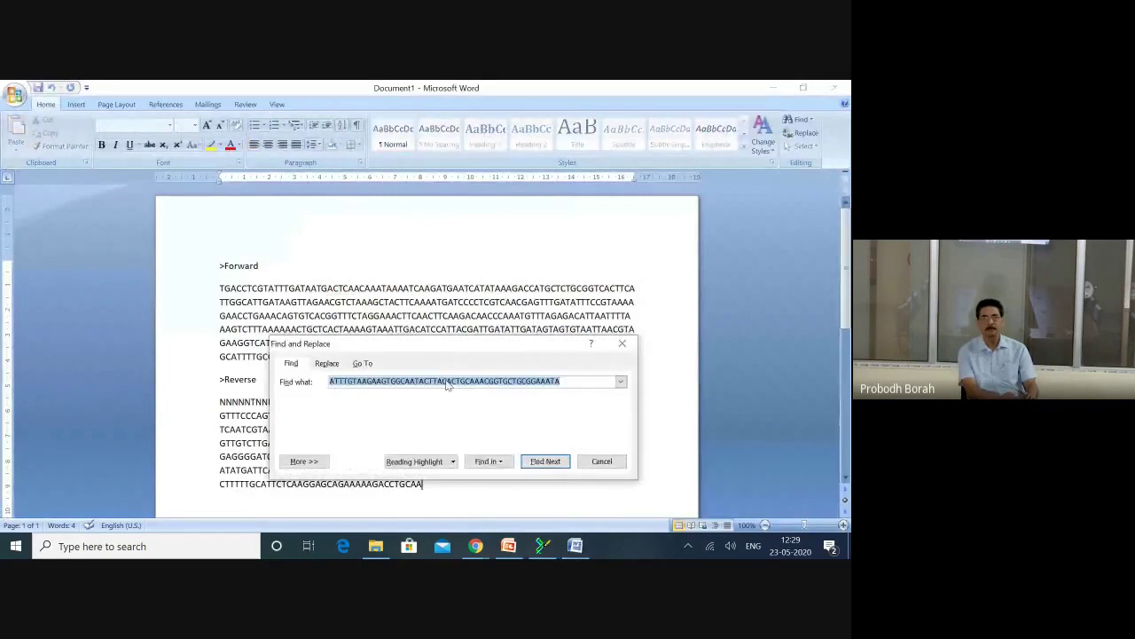
key("ctrl+v")
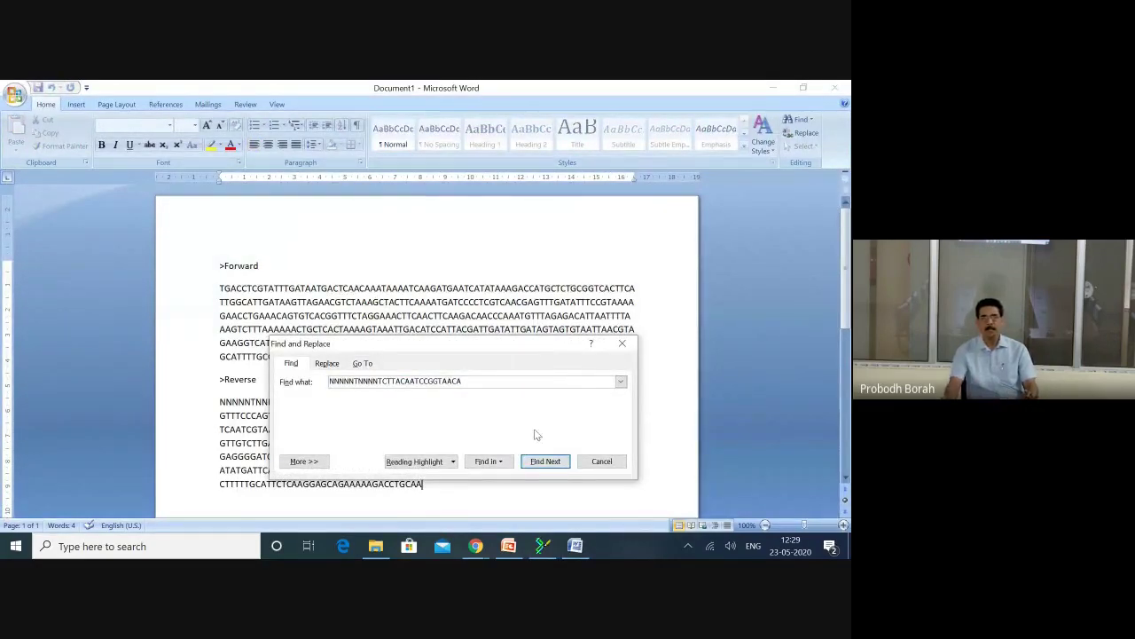
left_click(543, 461)
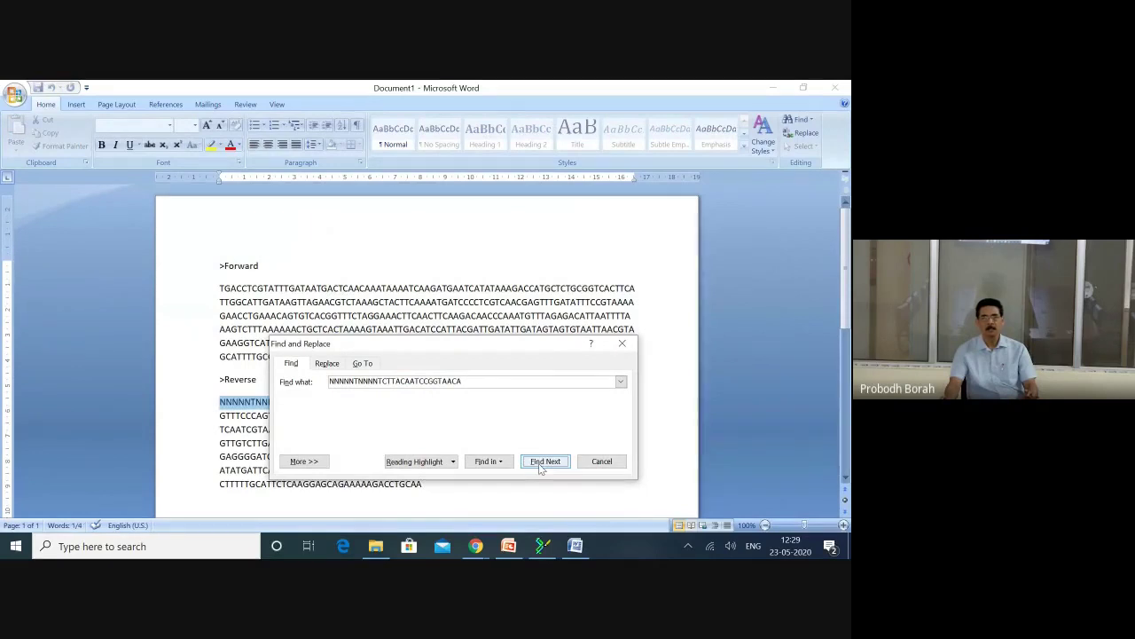
left_click(622, 345)
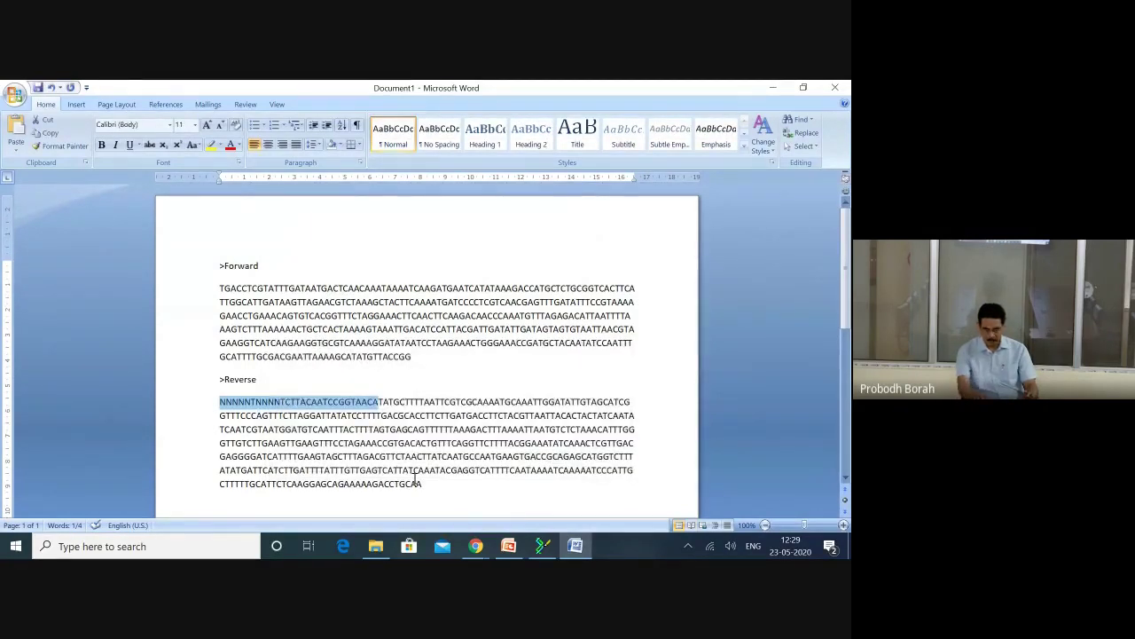
key("Delete")
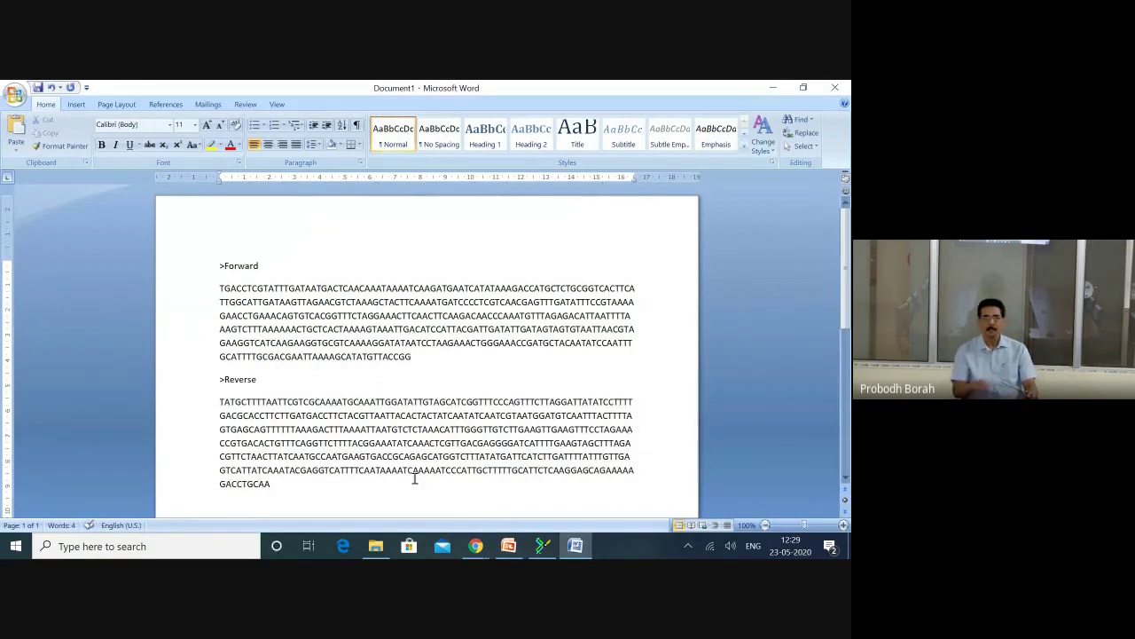
Return to BioEdit, select bases 452-500 at the end of the ISEcp1_Reverse chromatogram and copy only the selection.
left_click(543, 545)
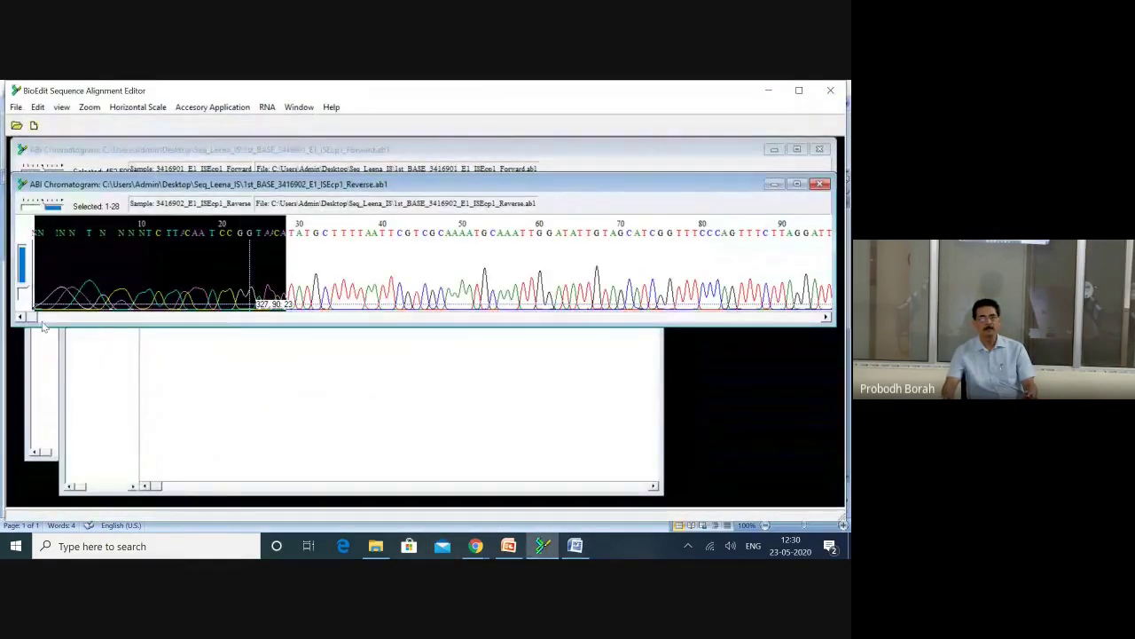
mouse_move(35, 319)
left_mouse_down()
mouse_move(467, 340)
mouse_move(711, 328)
left_mouse_up()
left_click_drag(745, 325, 778, 325)
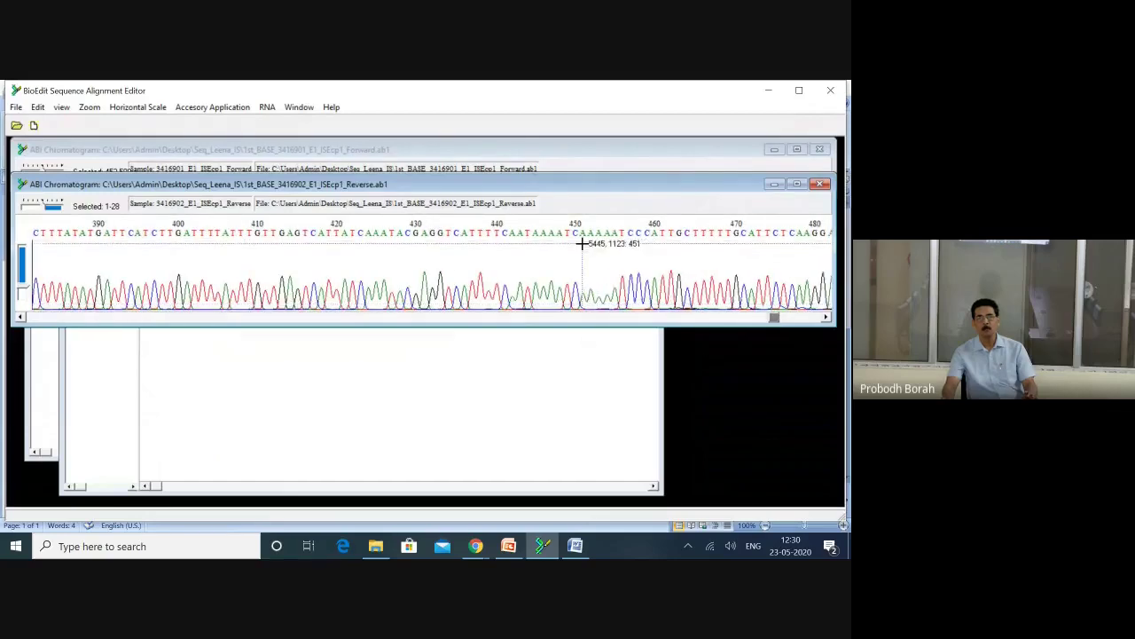
mouse_move(590, 245)
left_mouse_down()
mouse_move(831, 256)
mouse_move(810, 258)
left_mouse_up()
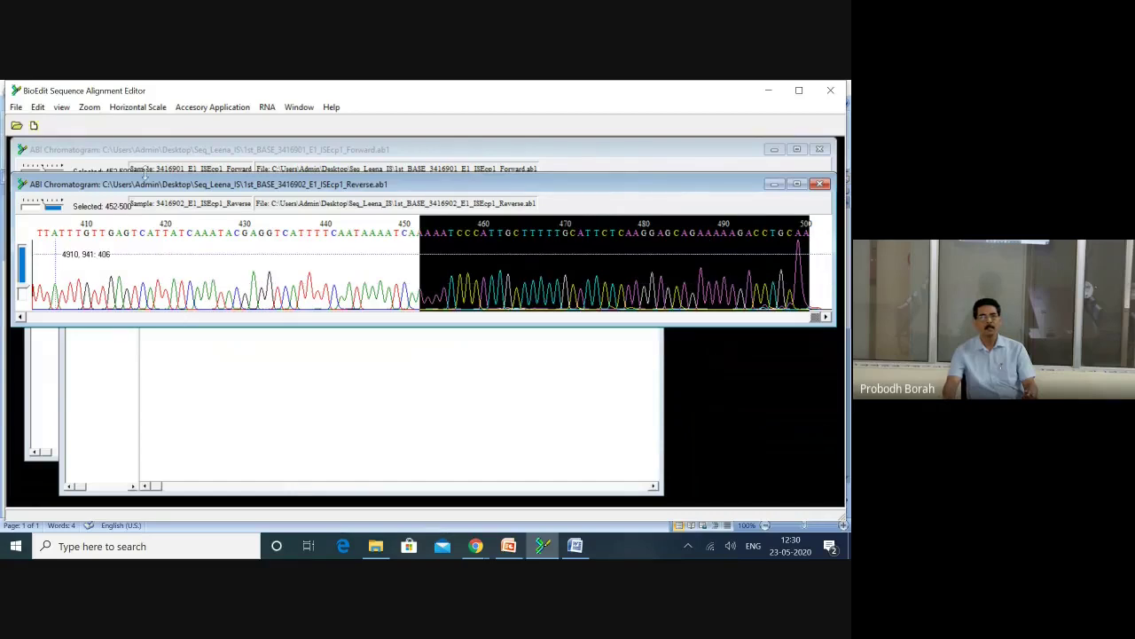
left_click(37, 108)
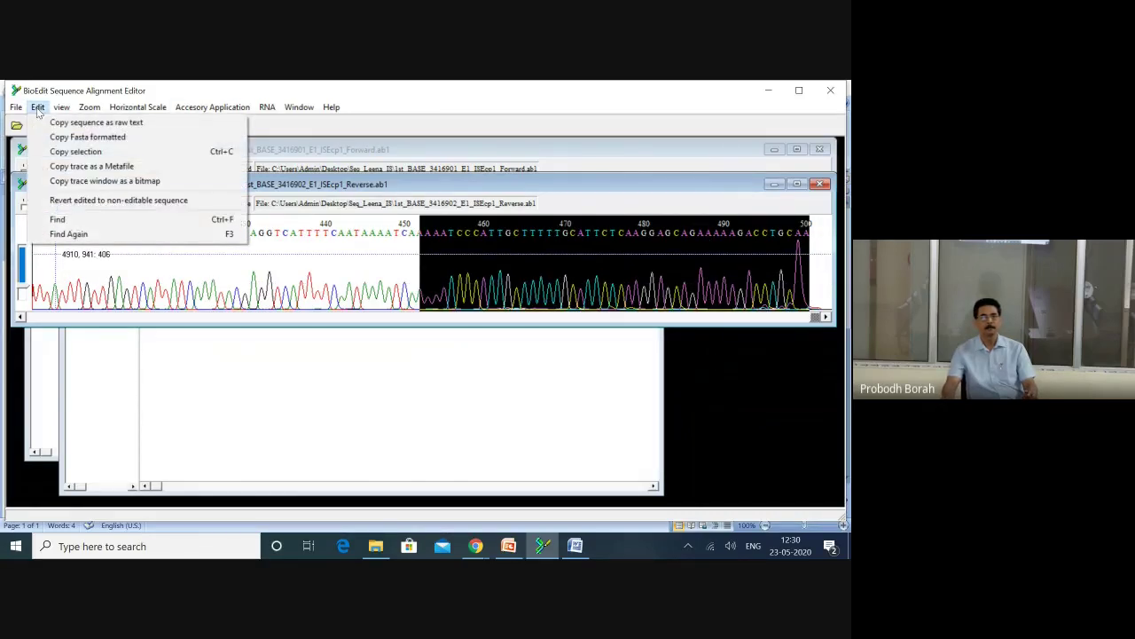
left_click(75, 151)
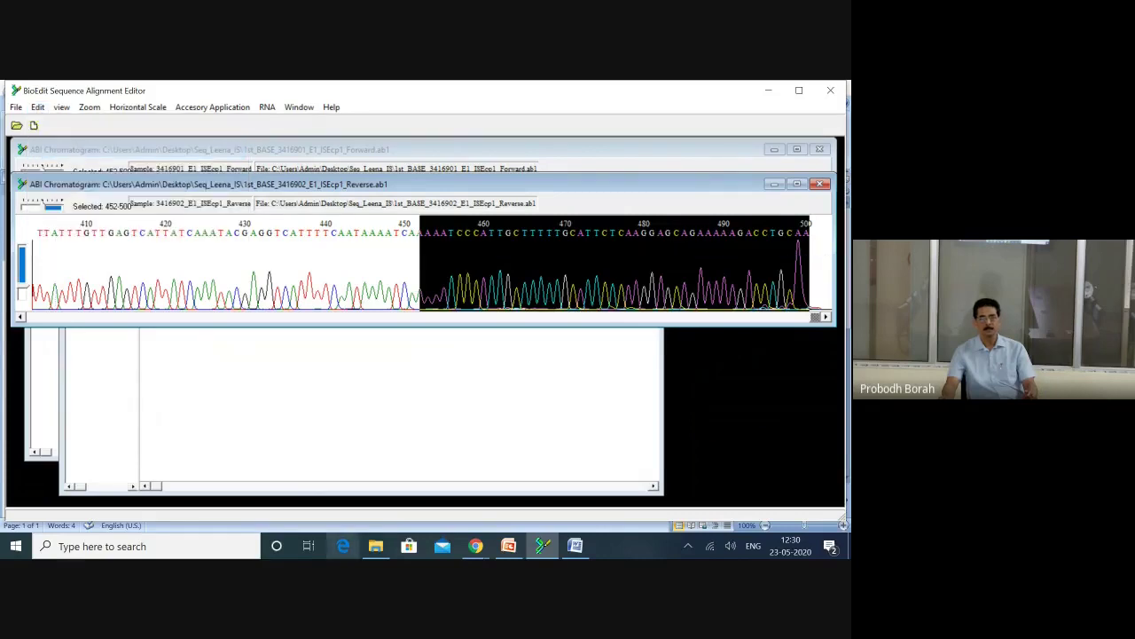
Switch to Word, find the copied segment AAAATCCCATTGCTTTTTGCATTCTCAAGGAGCAGAAAAAGACCTGCAA in the Reverse sequence, delete it and add a blank line below.
left_click(577, 546)
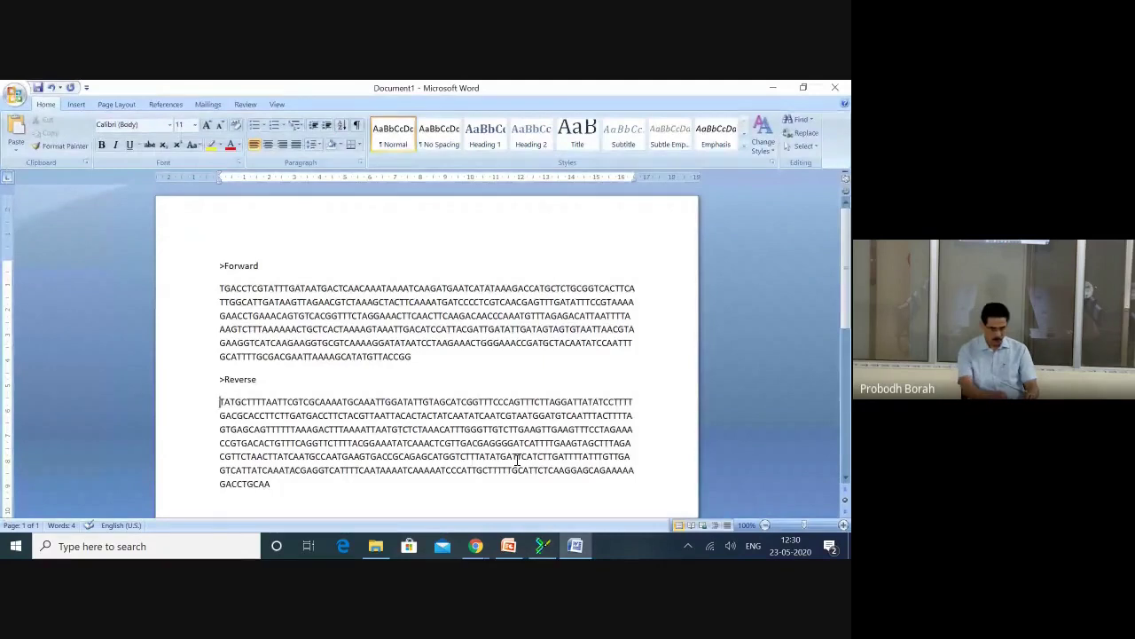
key("ctrl+f")
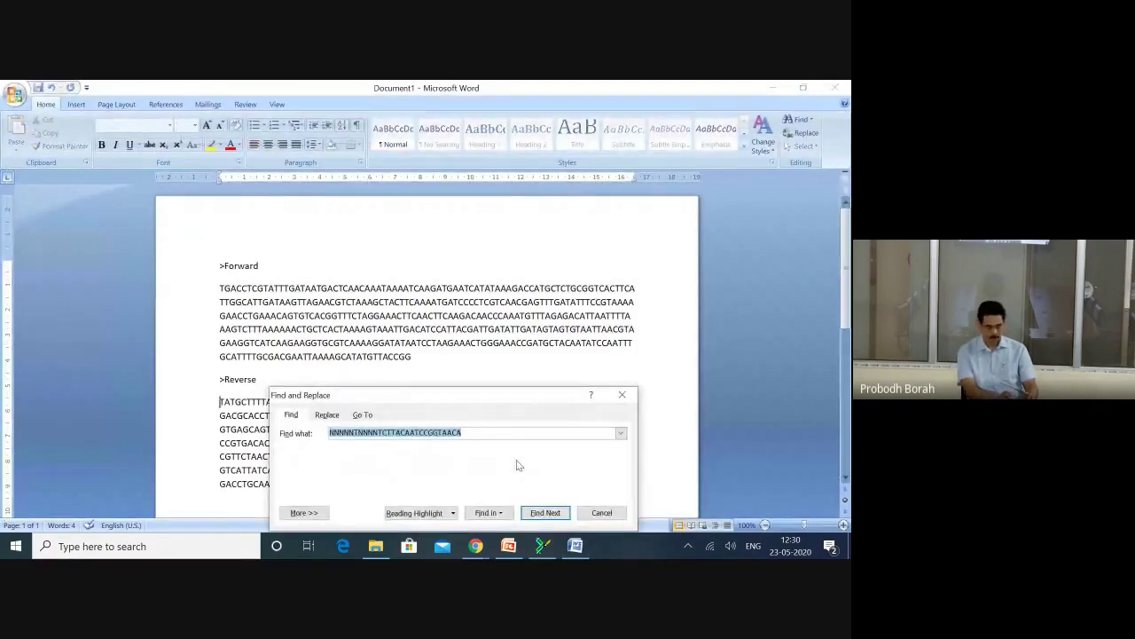
key("ctrl+v")
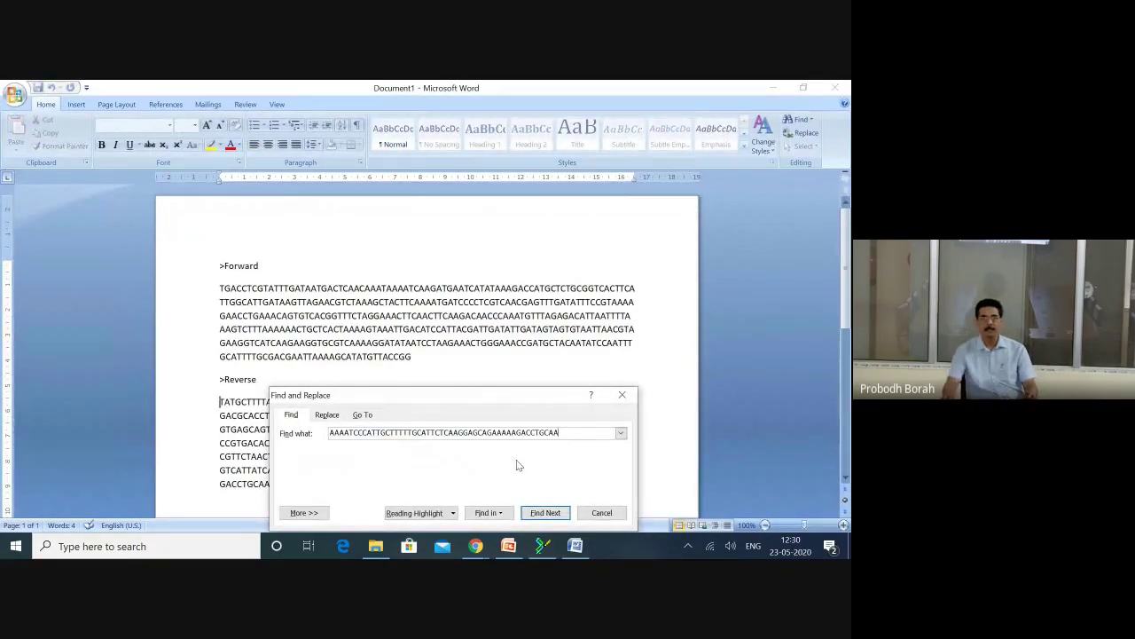
left_click(543, 513)
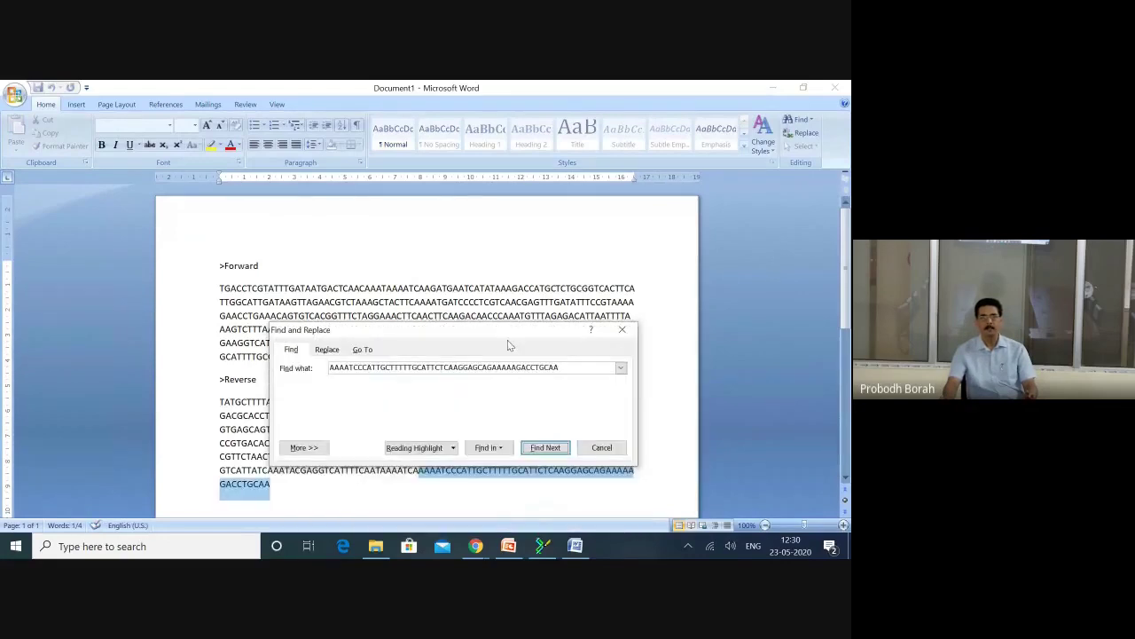
left_click(623, 331)
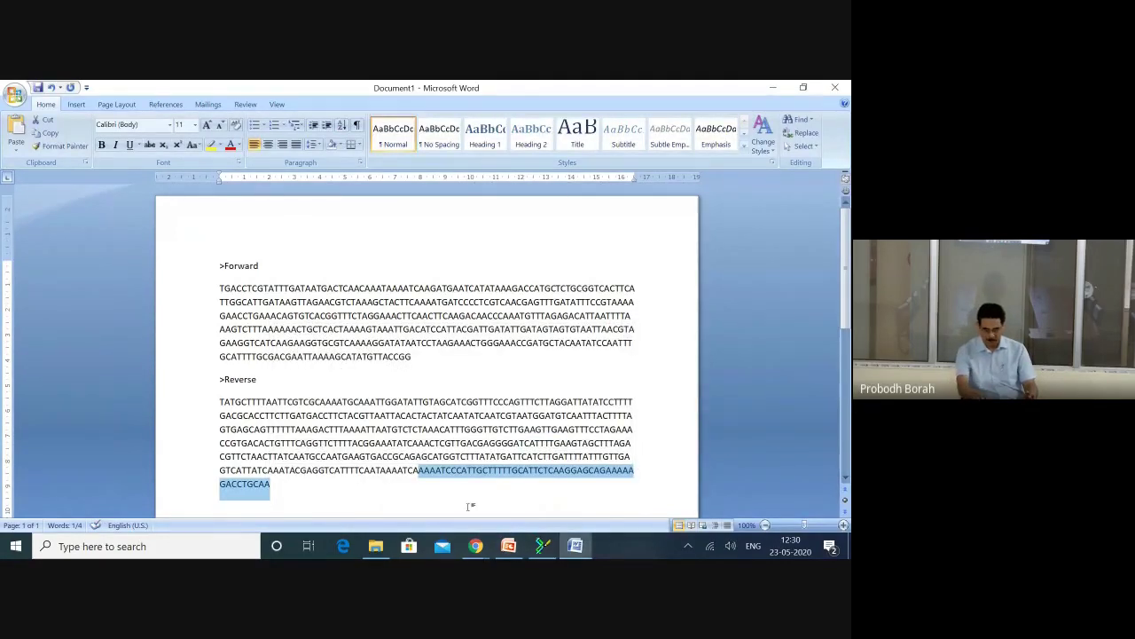
key("Delete")
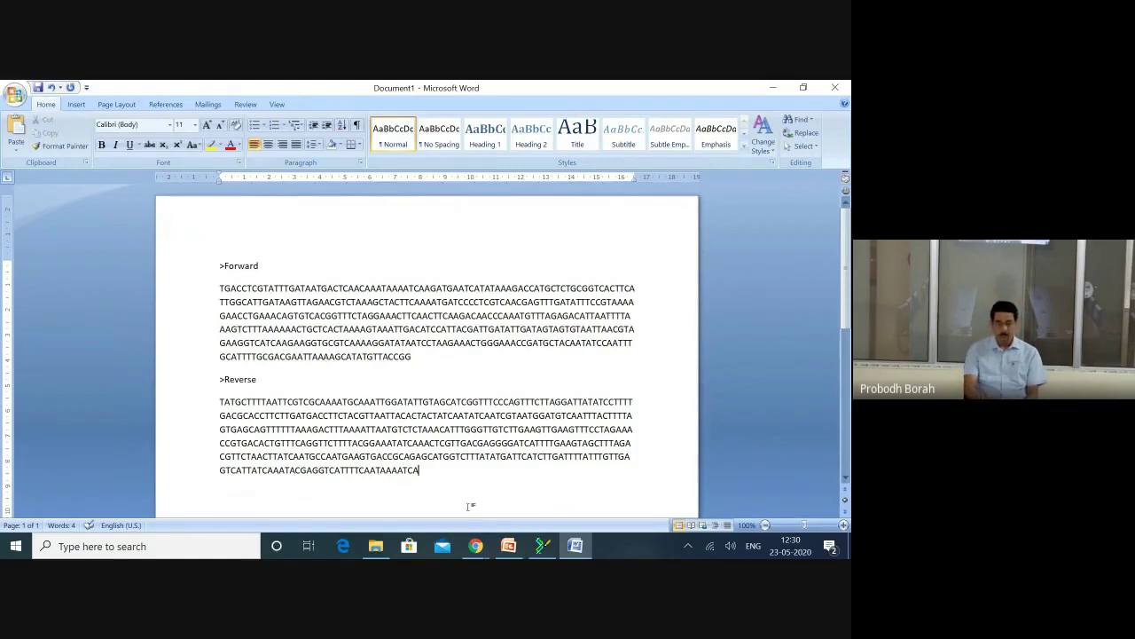
key("Return")
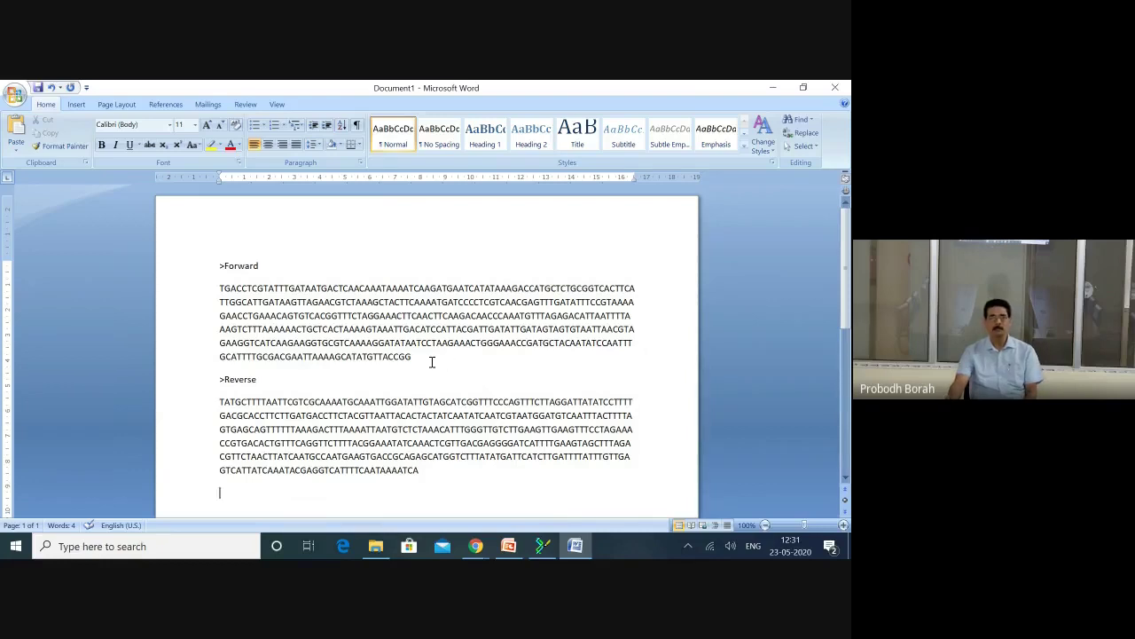
Copy the trimmed Forward sequence from Word and import it from the clipboard into a new BioEdit alignment.
triple_click(362, 315)
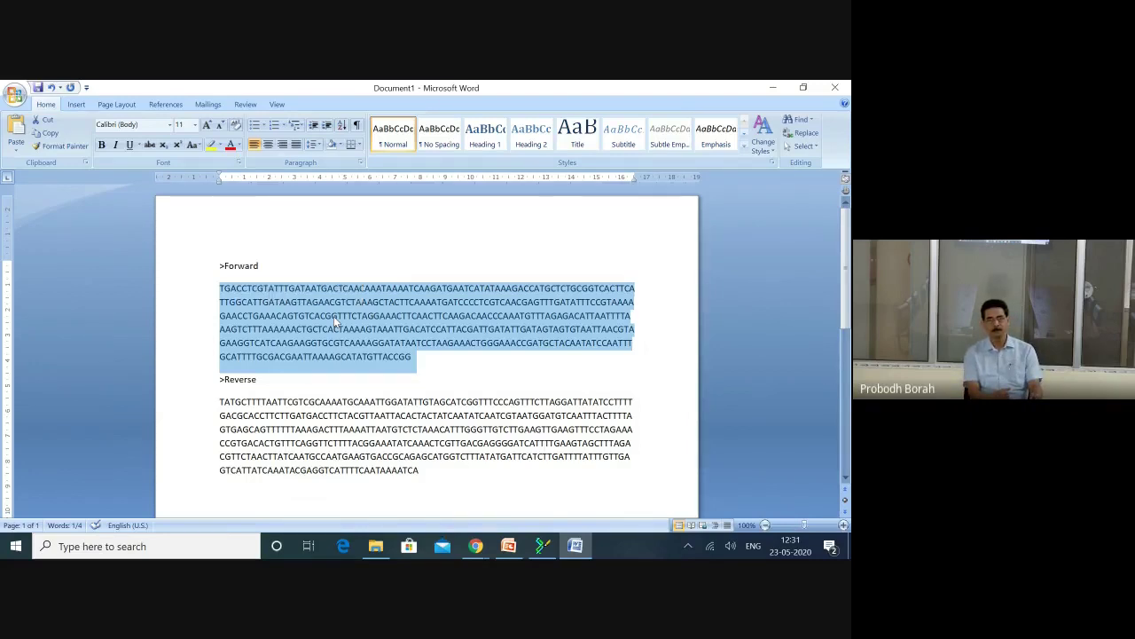
left_click(544, 547)
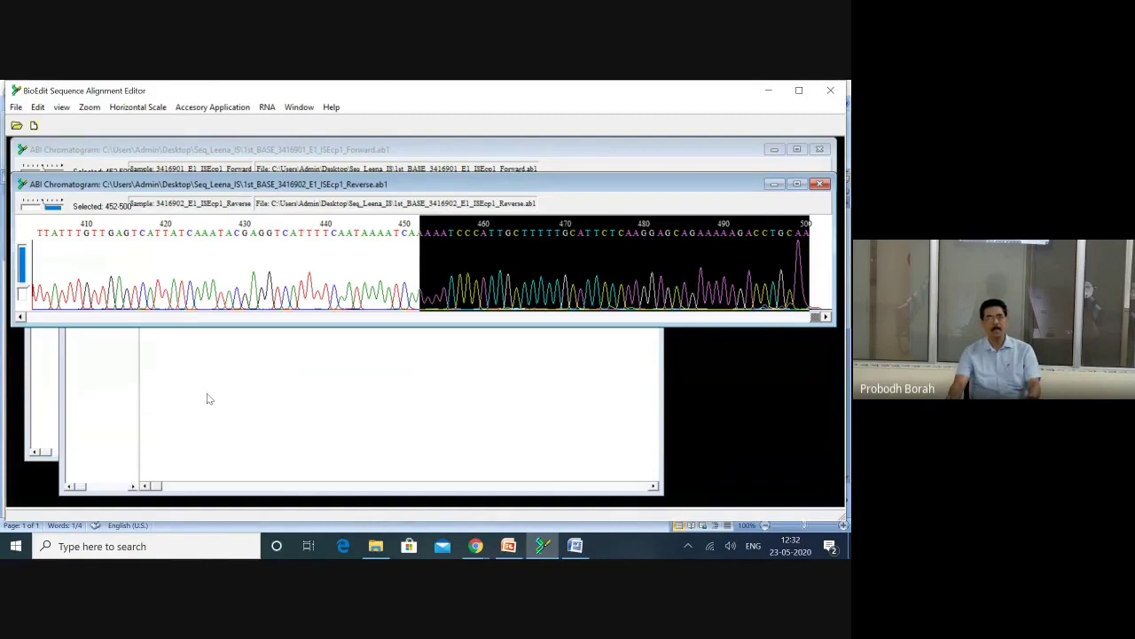
left_click(16, 107)
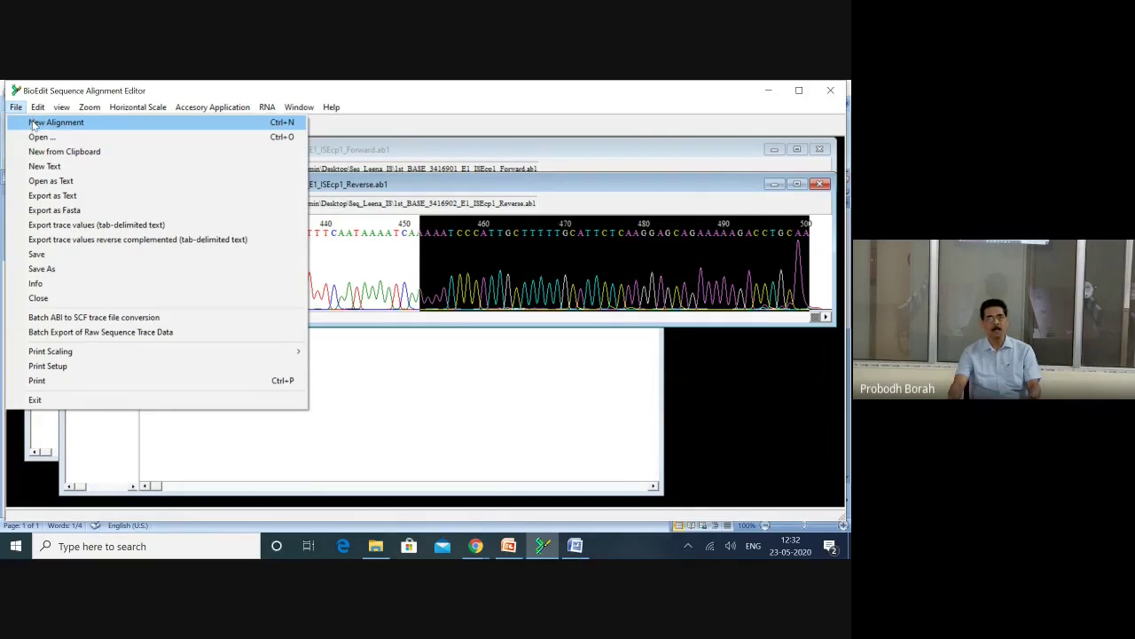
left_click(34, 125)
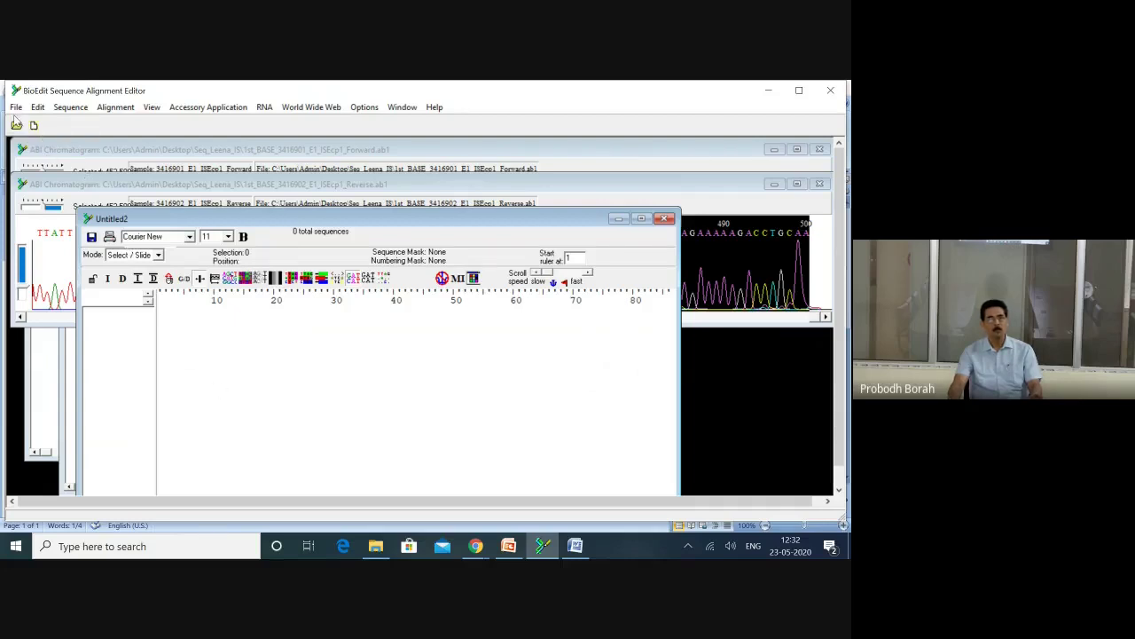
left_click(15, 108)
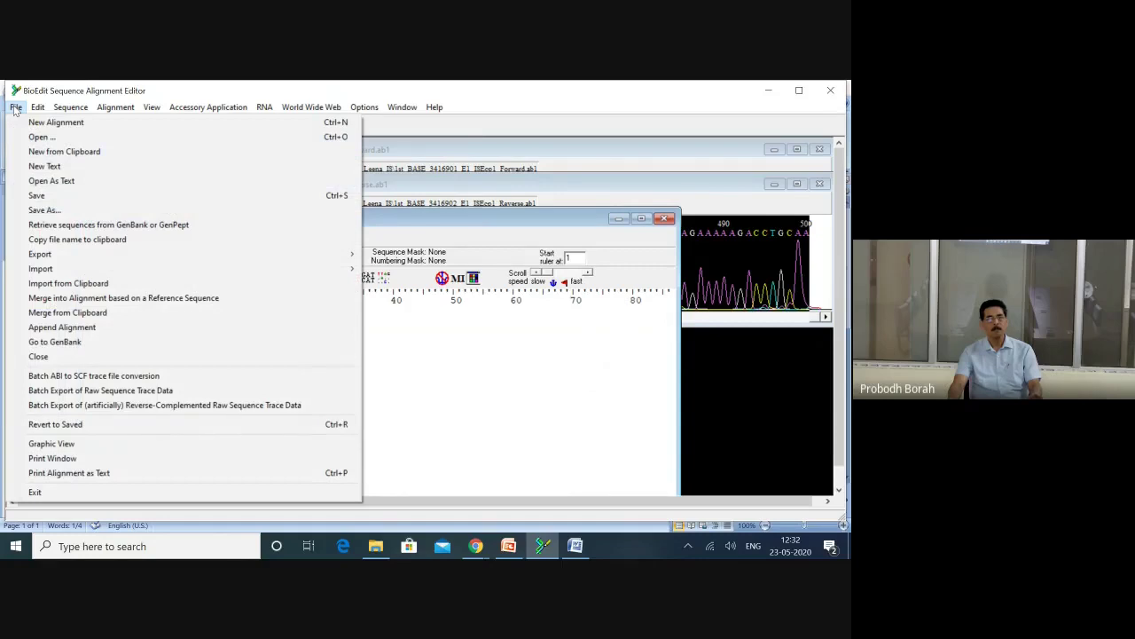
left_click(77, 284)
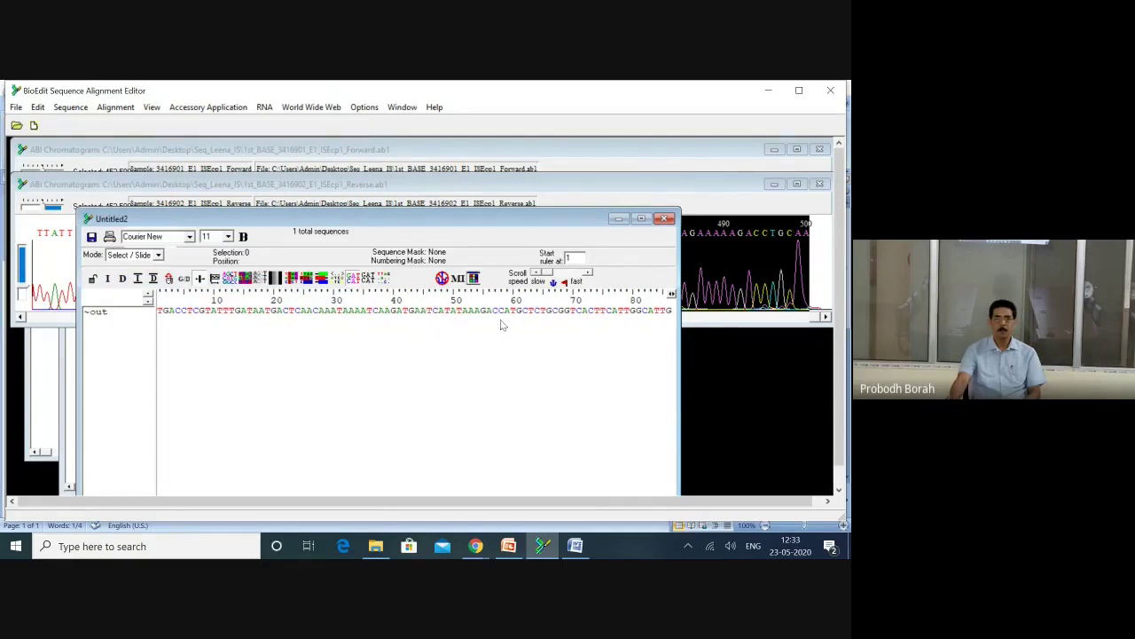
Rename the imported sequence in the new alignment as Forward.
left_click(97, 316)
left_click(94, 326)
left_click(102, 318)
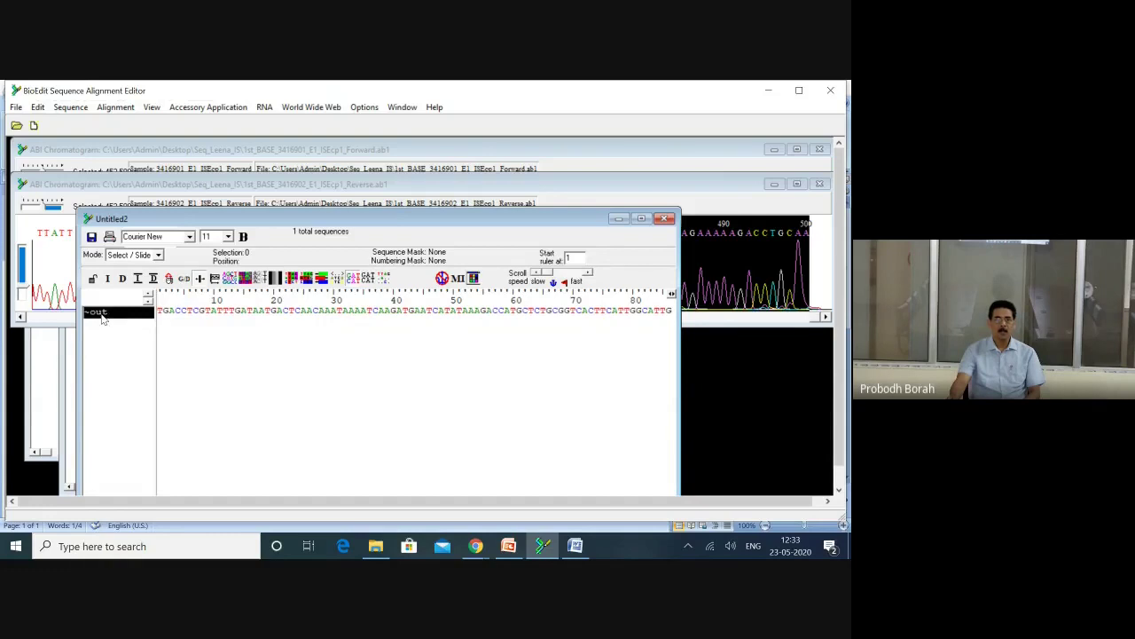
left_click(102, 316)
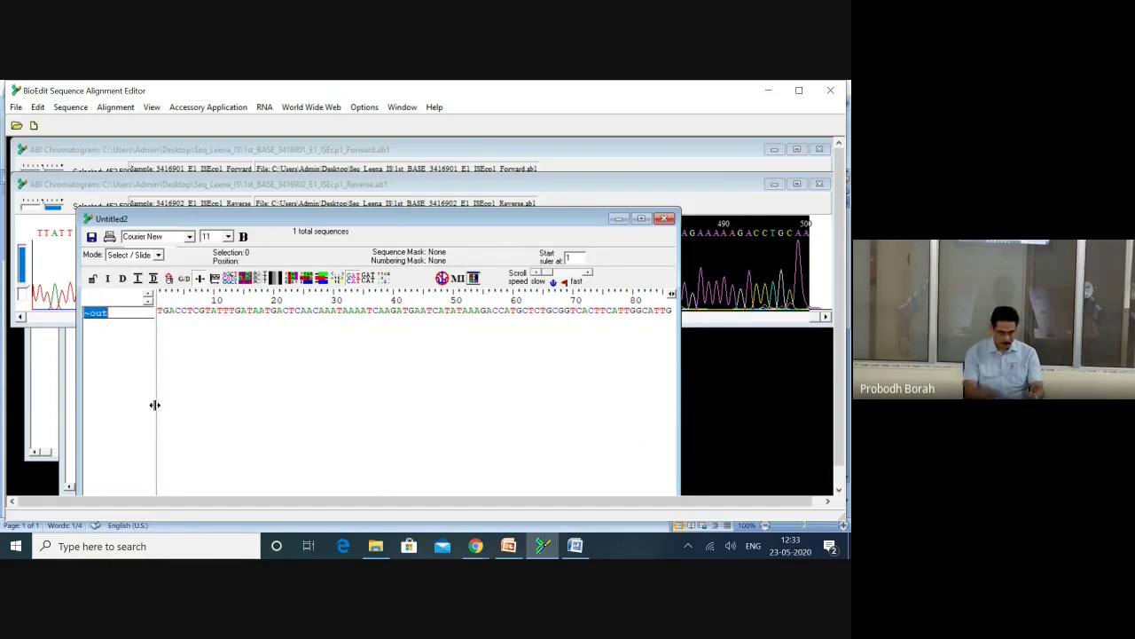
type("For")
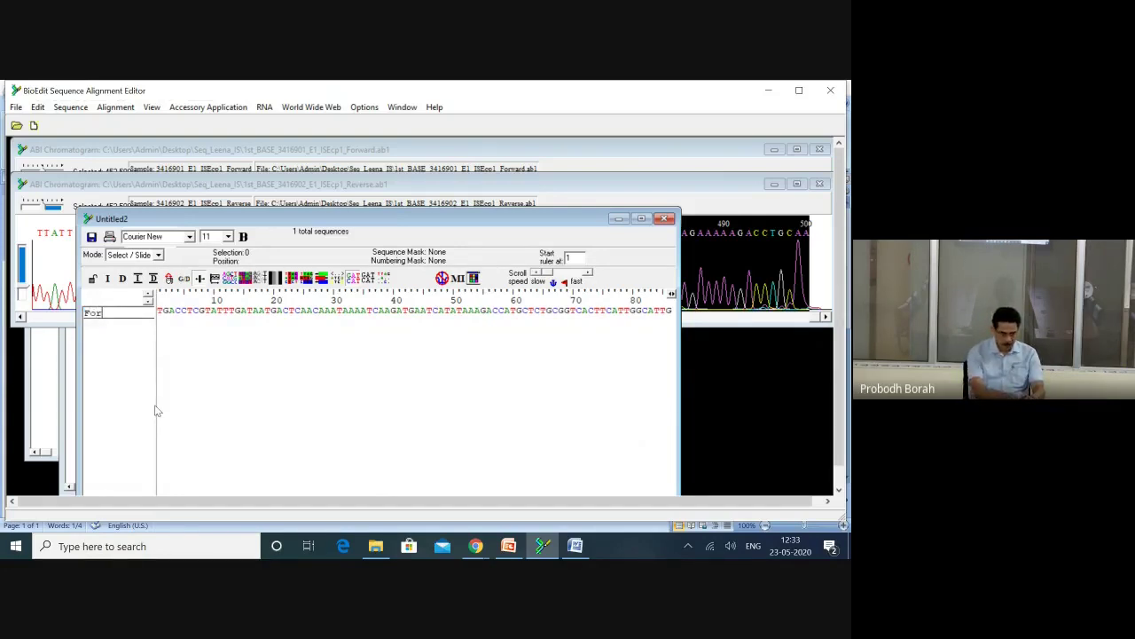
type("ward")
key("Return")
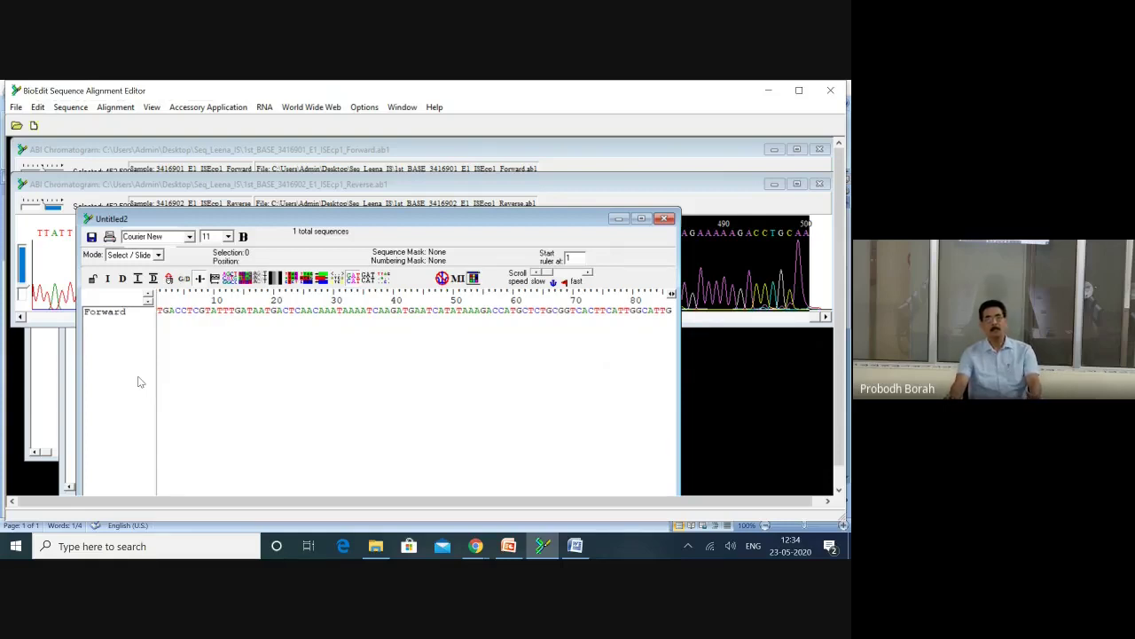
Copy the trimmed Reverse sequence from Word and import it from the clipboard into the same BioEdit alignment.
left_click(576, 547)
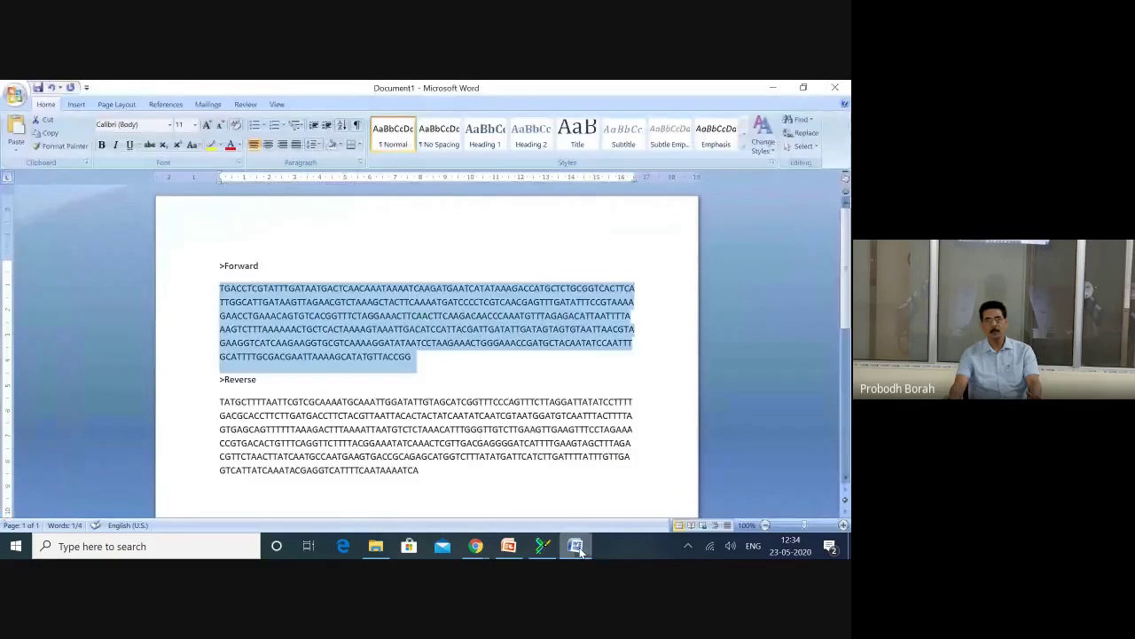
triple_click(377, 438)
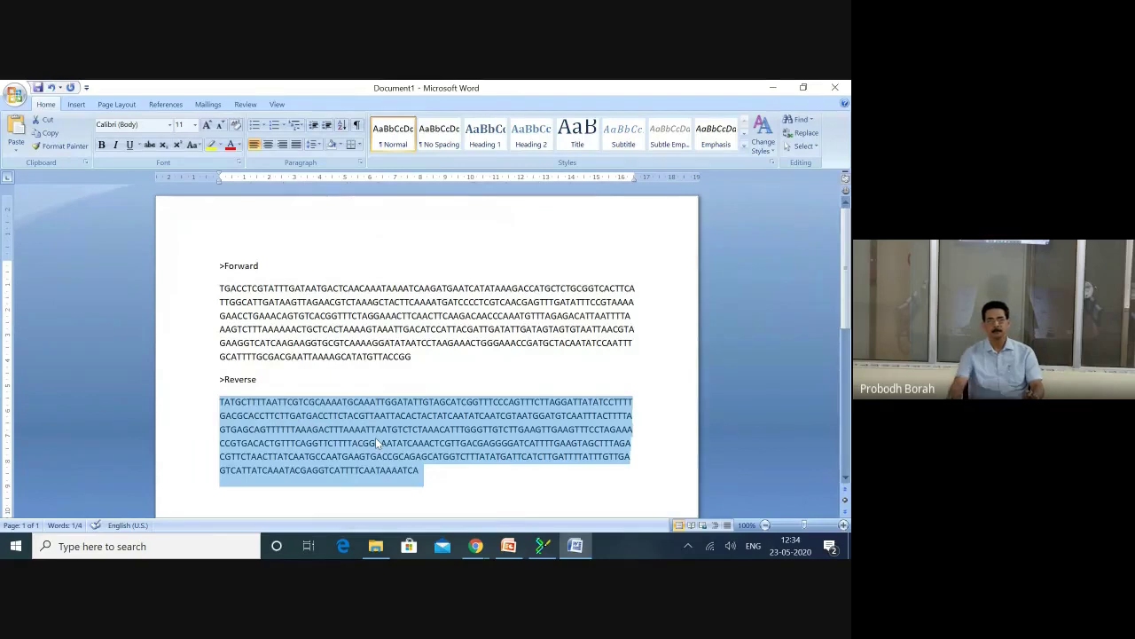
left_click(544, 550)
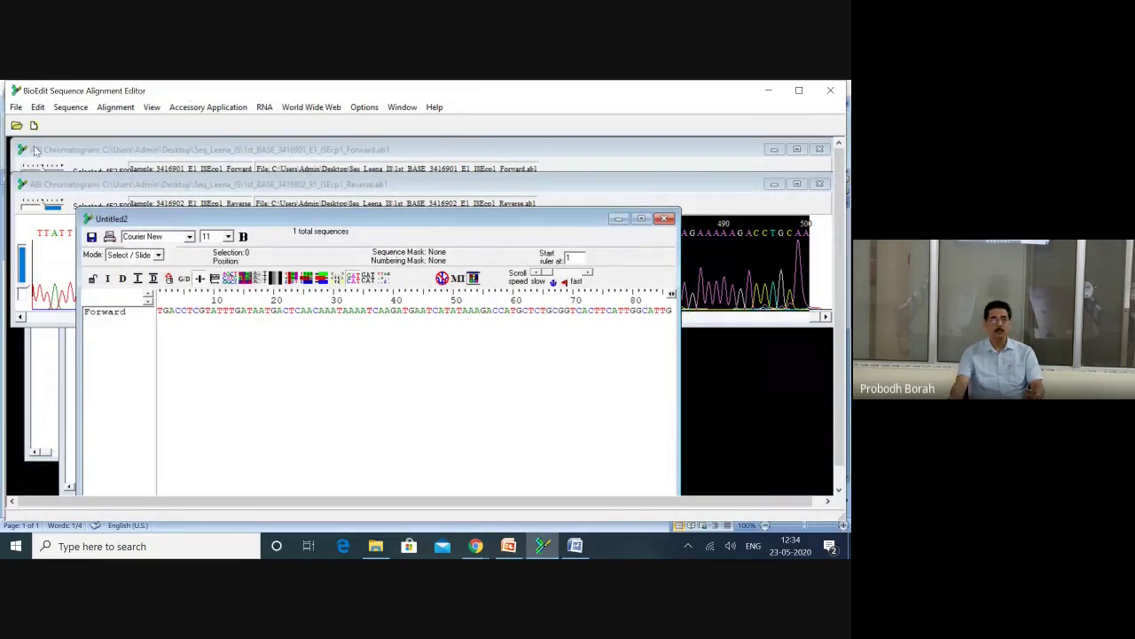
left_click(16, 107)
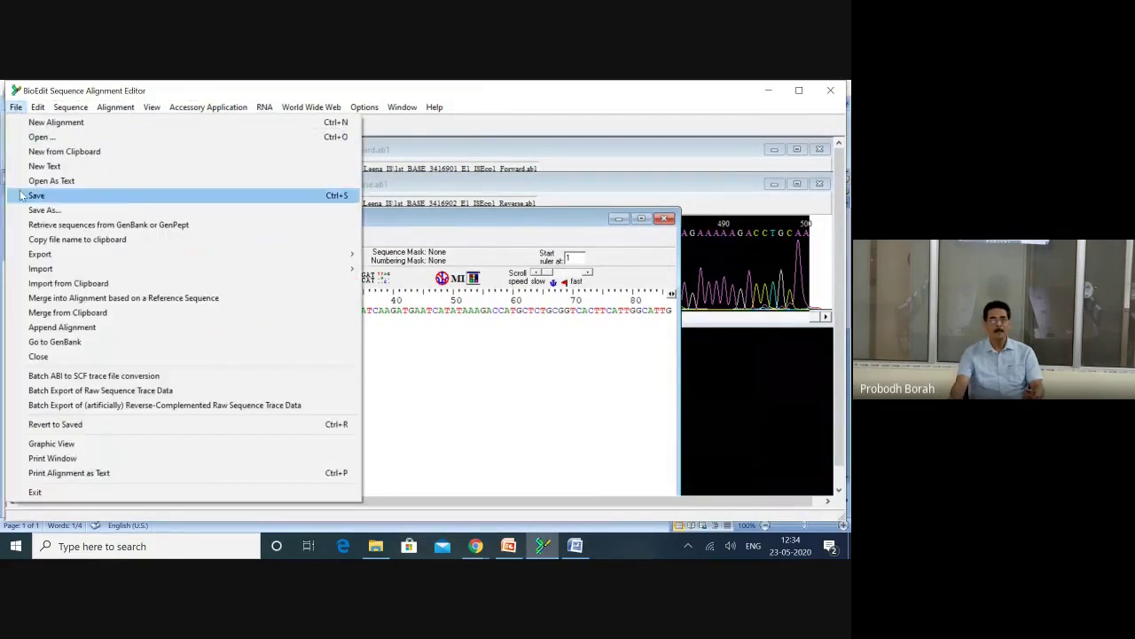
left_click(53, 284)
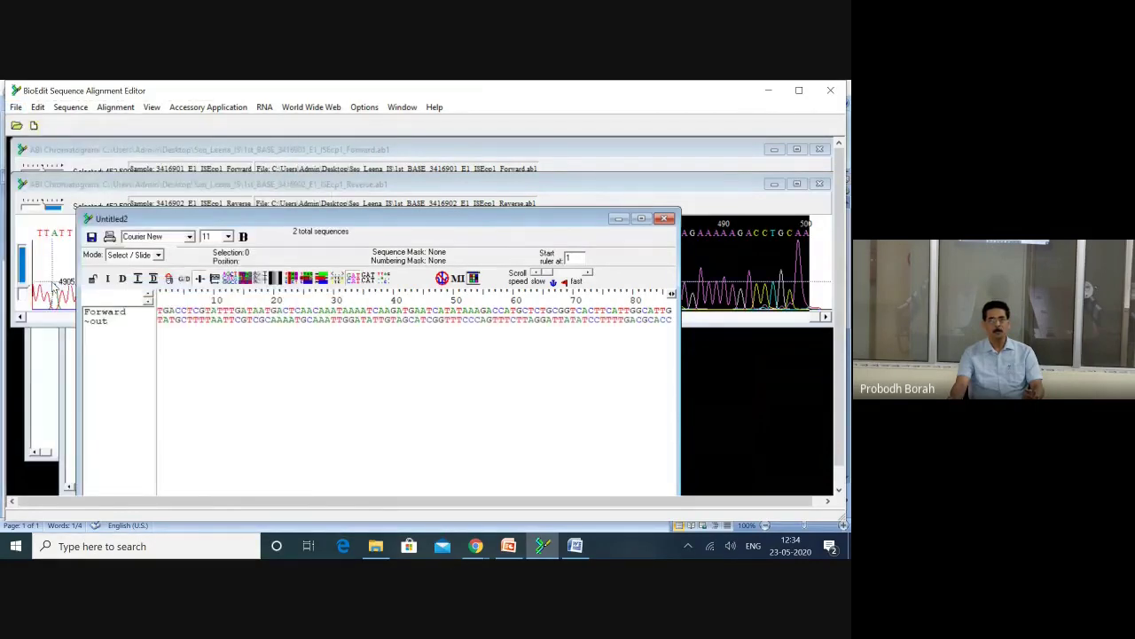
Rename the second sequence in the alignment as Reverse.
left_click(99, 327)
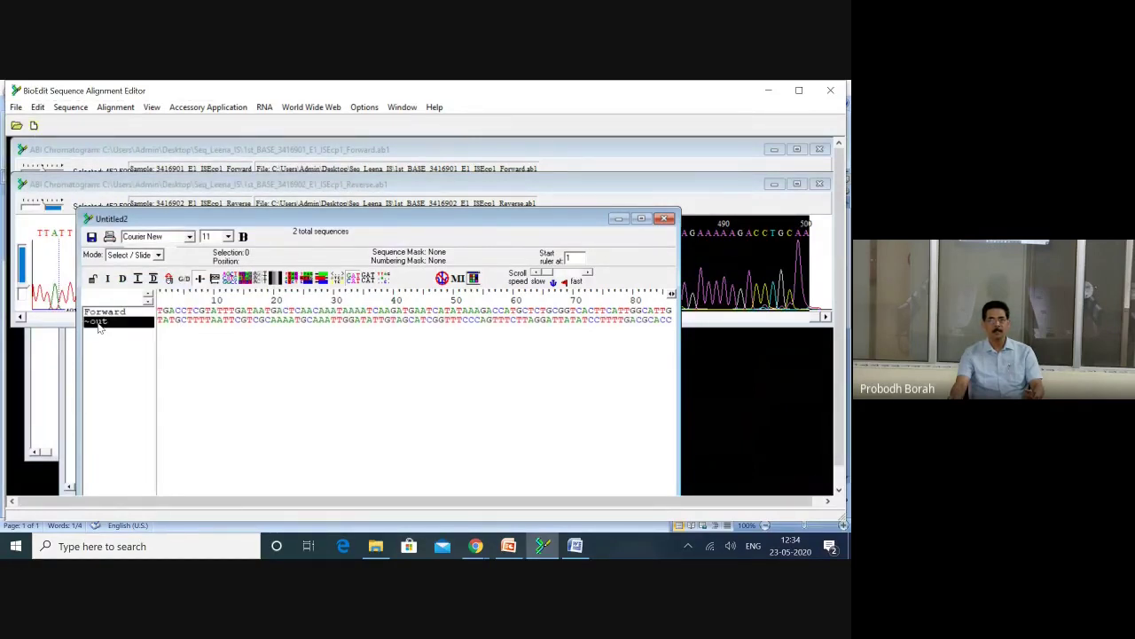
double_click(99, 328)
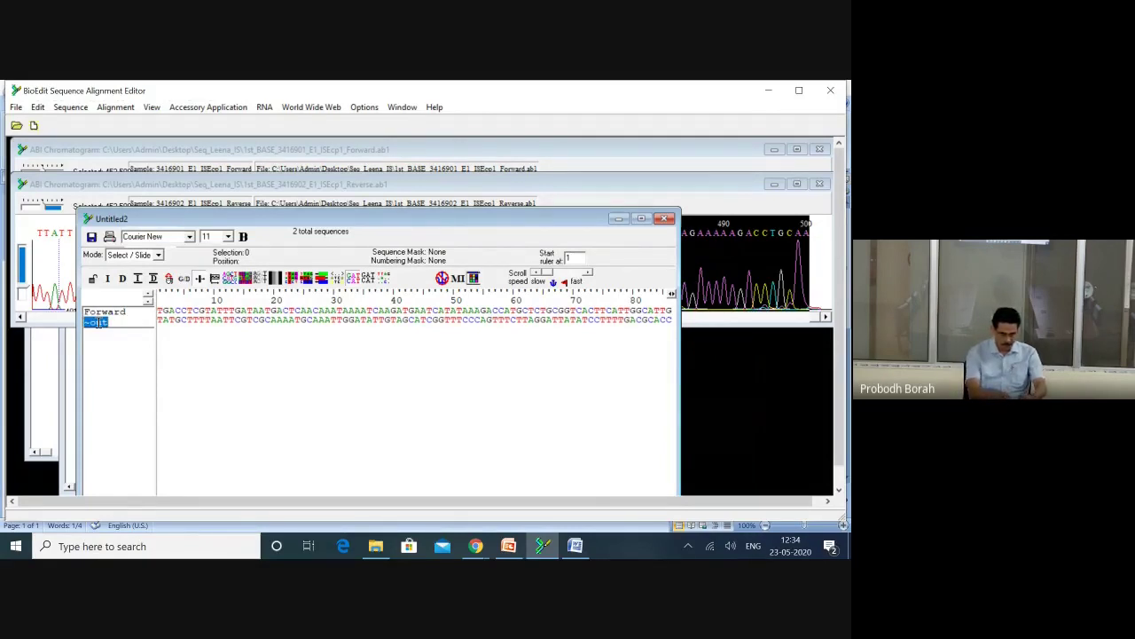
type("Reverse")
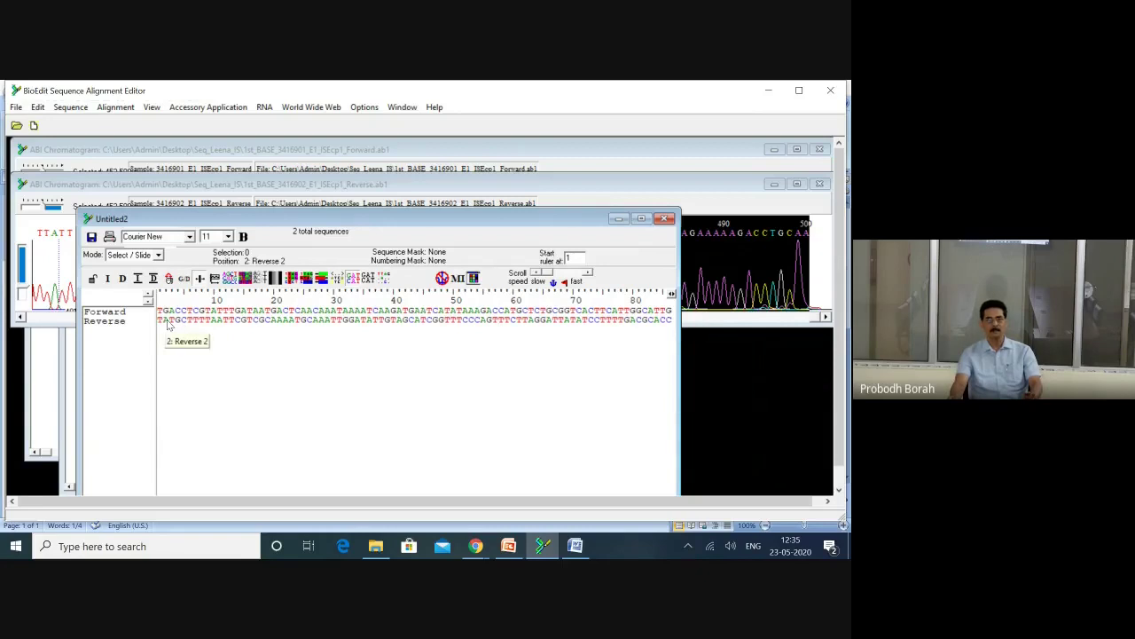
Select the Reverse sequence and convert it to its reverse complement.
left_click(104, 325)
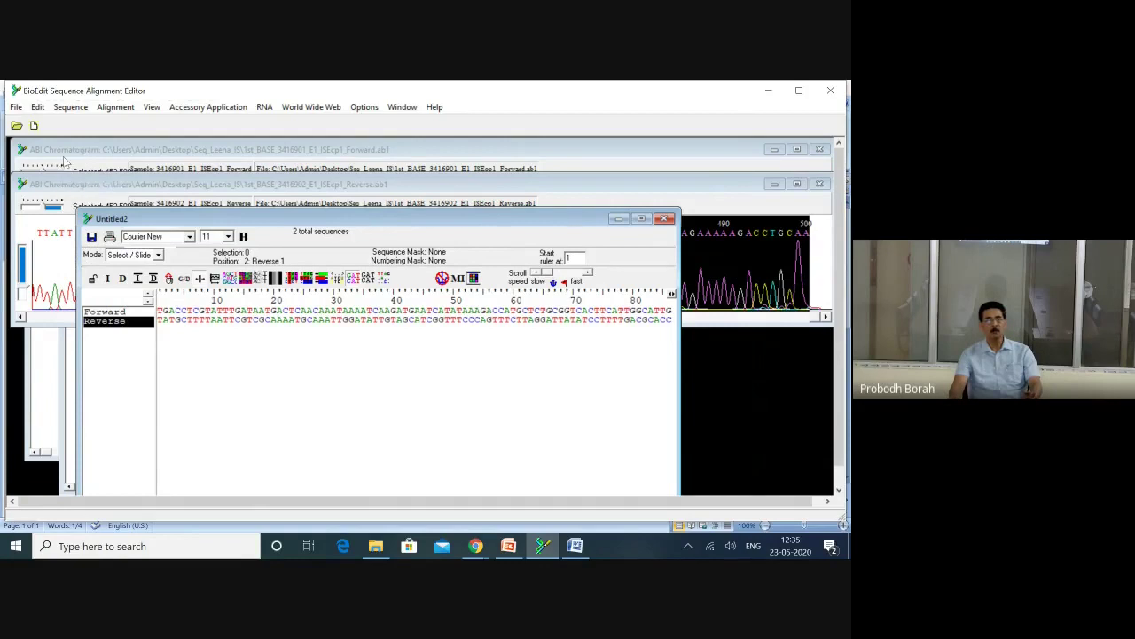
left_click(71, 108)
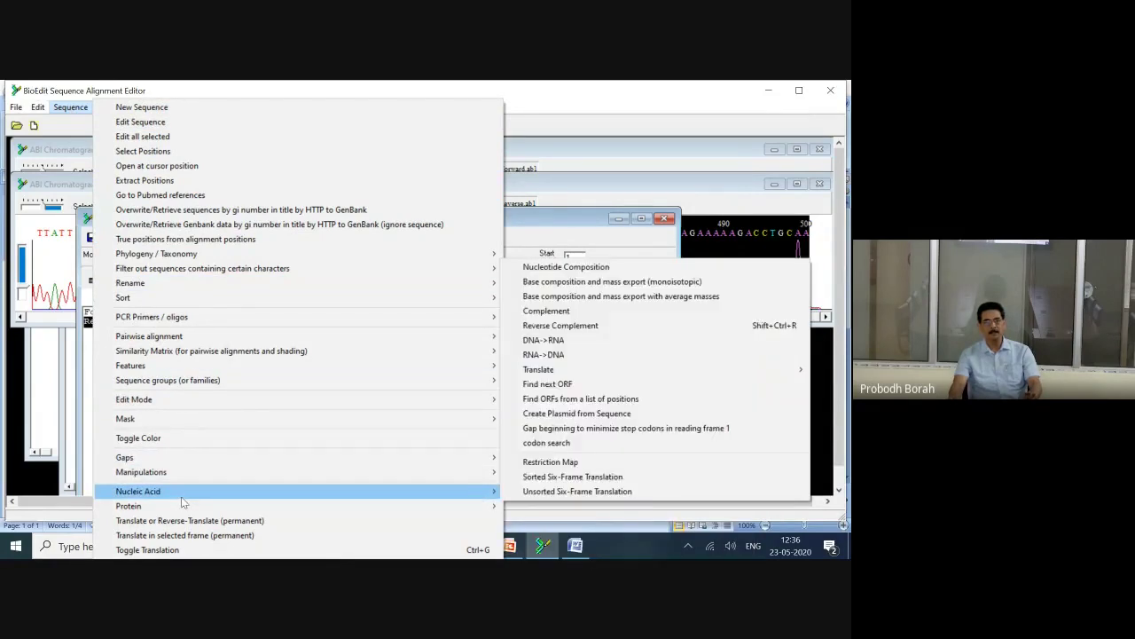
mouse_move(181, 497)
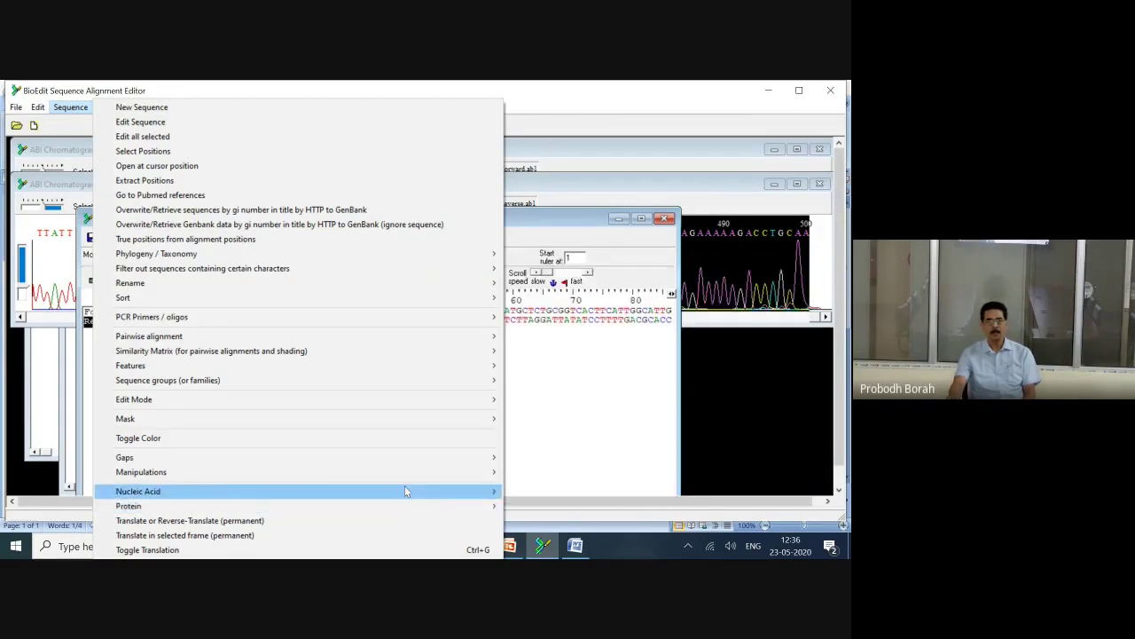
mouse_move(403, 489)
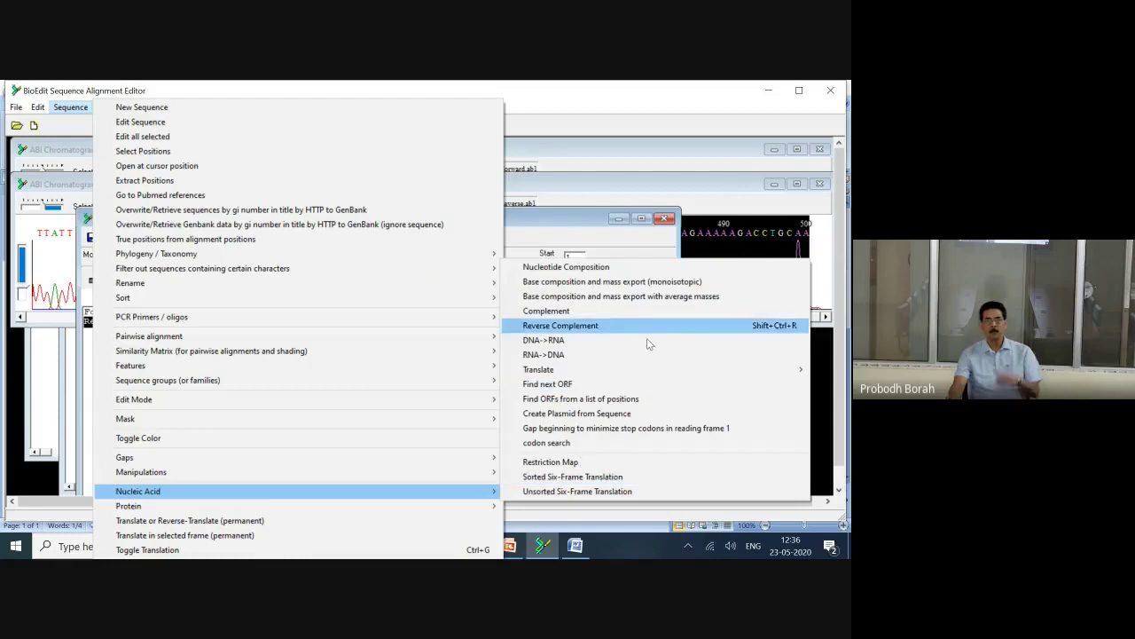
mouse_move(651, 376)
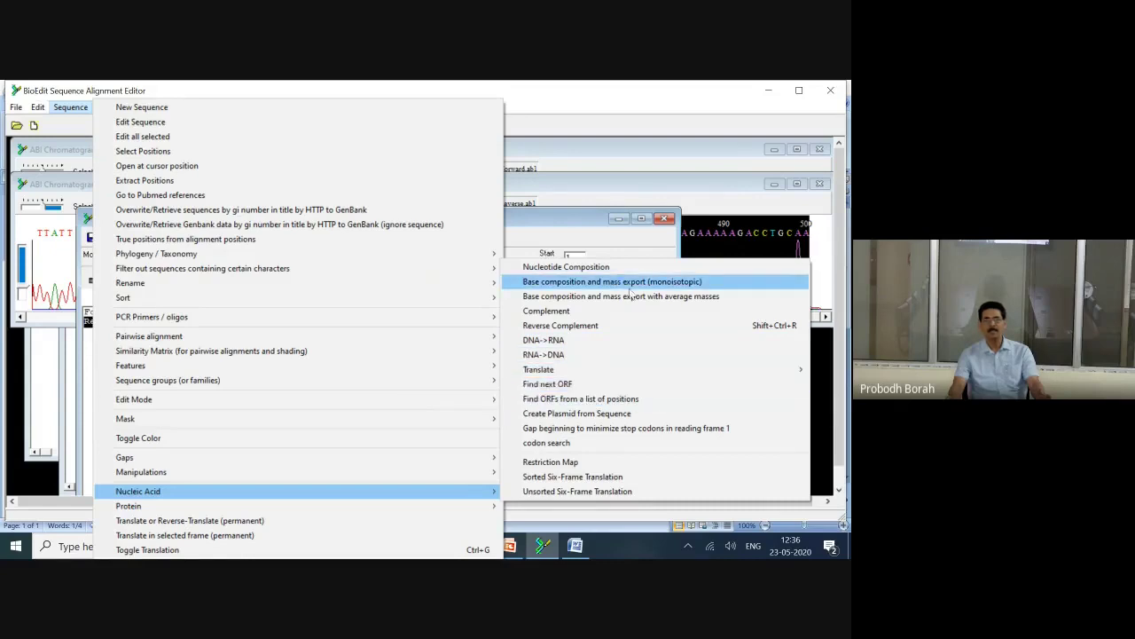
left_click(561, 326)
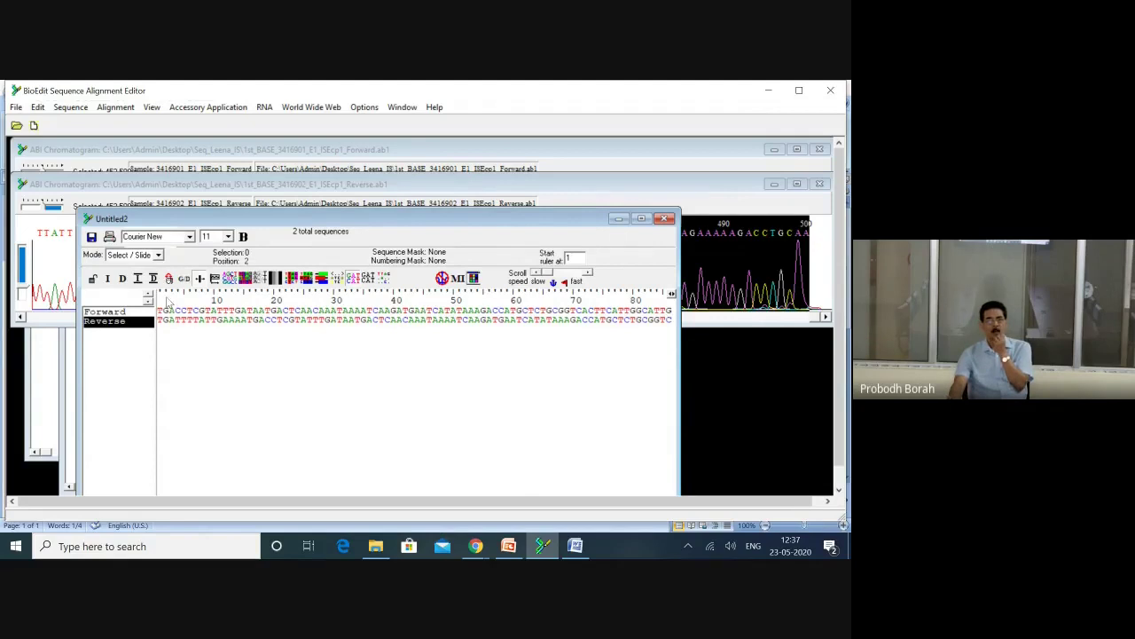
Shade the identical bases shared by the Forward and Reverse sequences in the unaligned set.
mouse_move(189, 320)
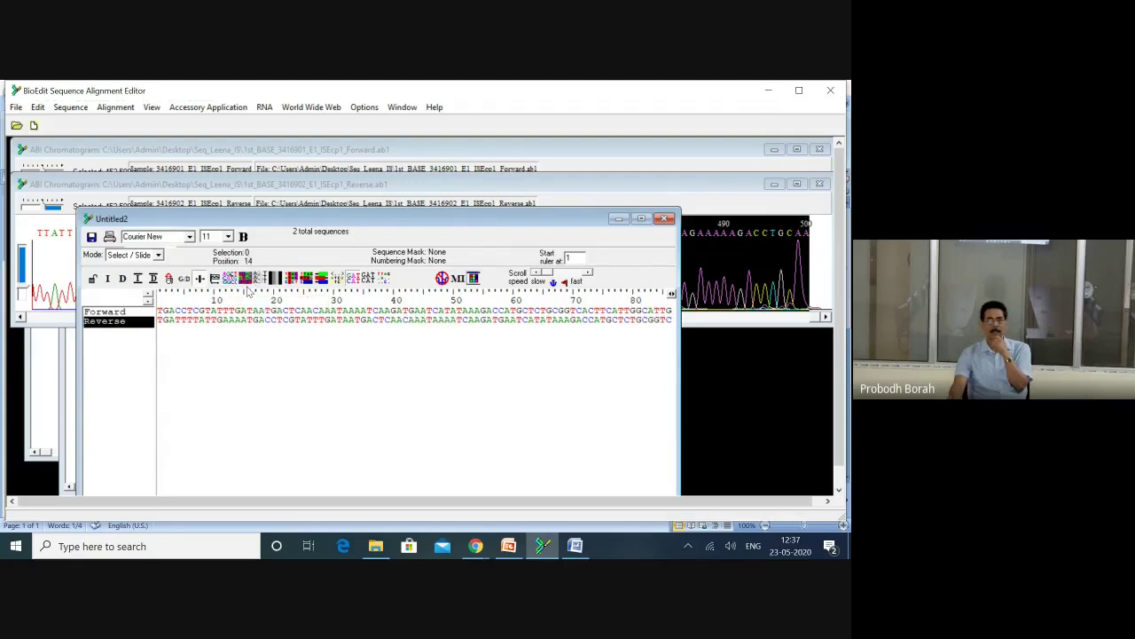
left_click(294, 281)
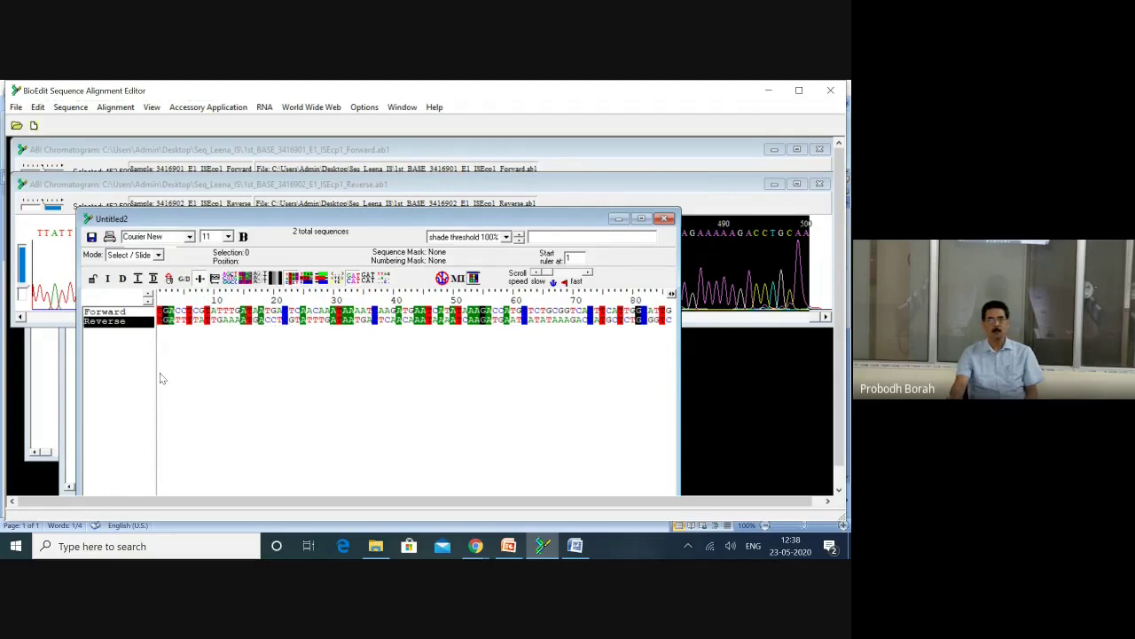
left_click(118, 356)
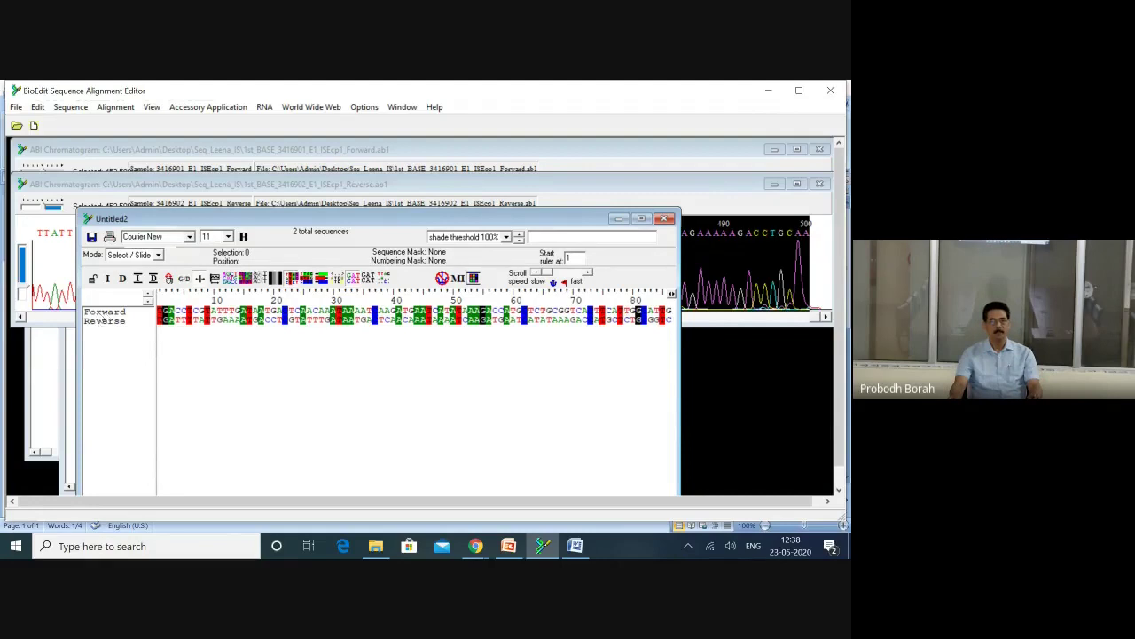
Select both the Forward and Reverse sequences and align them pairwise with the ends allowed to slide.
left_click(99, 314)
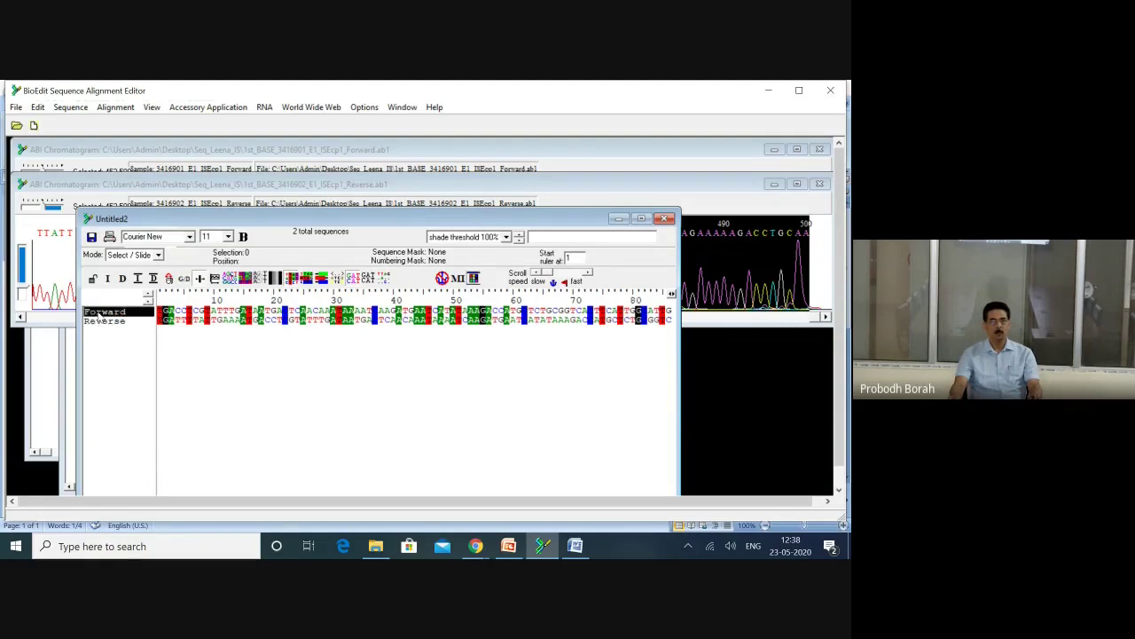
left_click(117, 326, "shift")
left_click(183, 400)
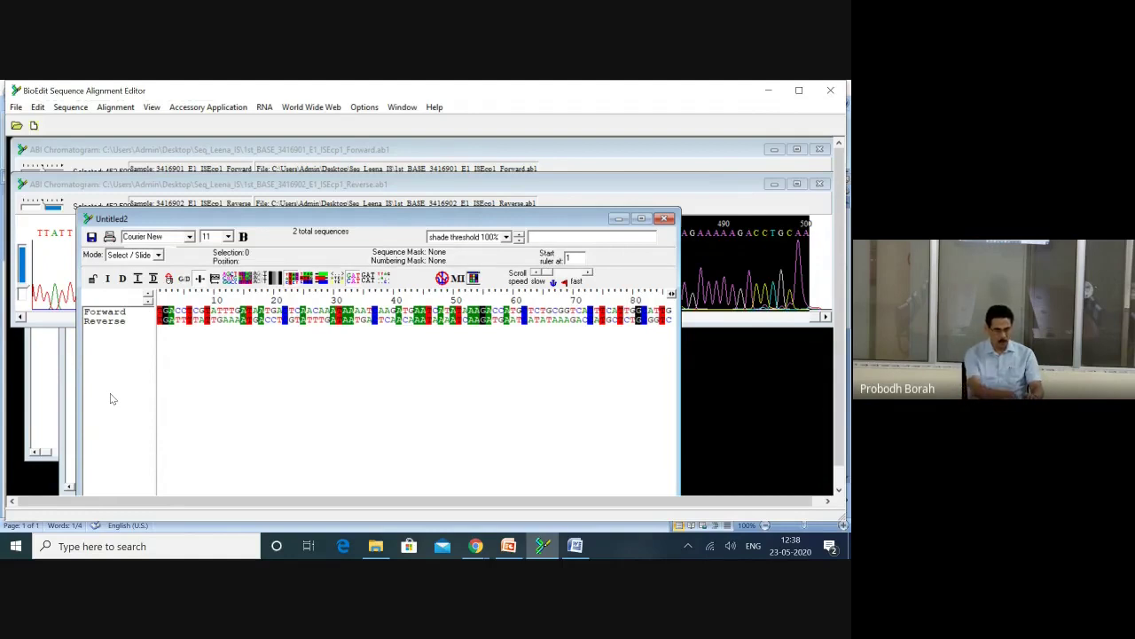
key("ctrl+a")
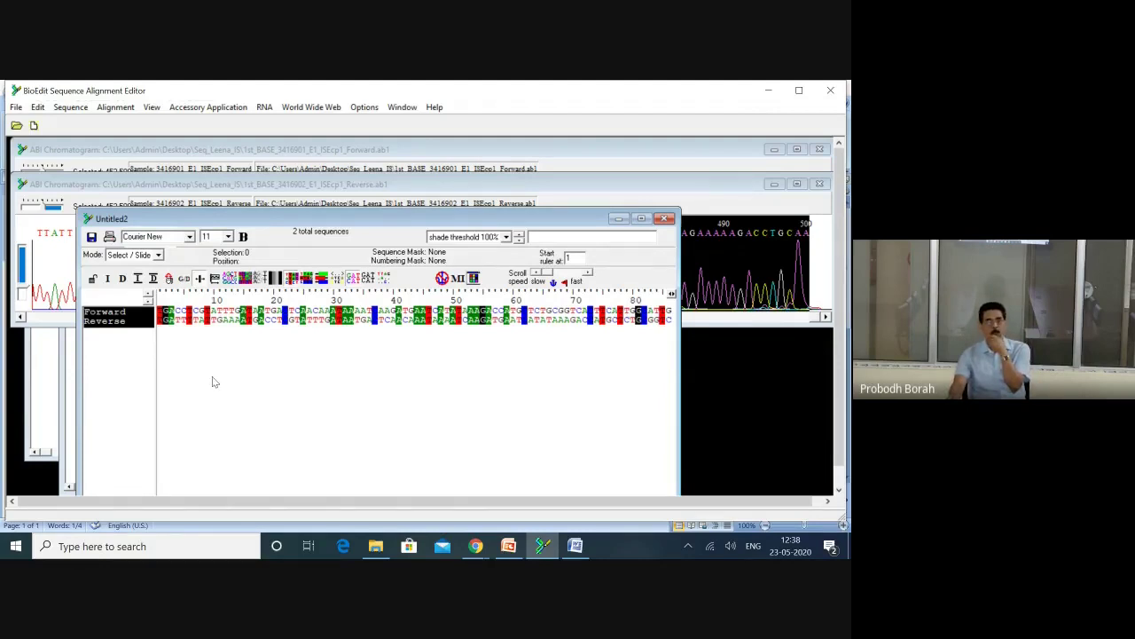
left_click(71, 108)
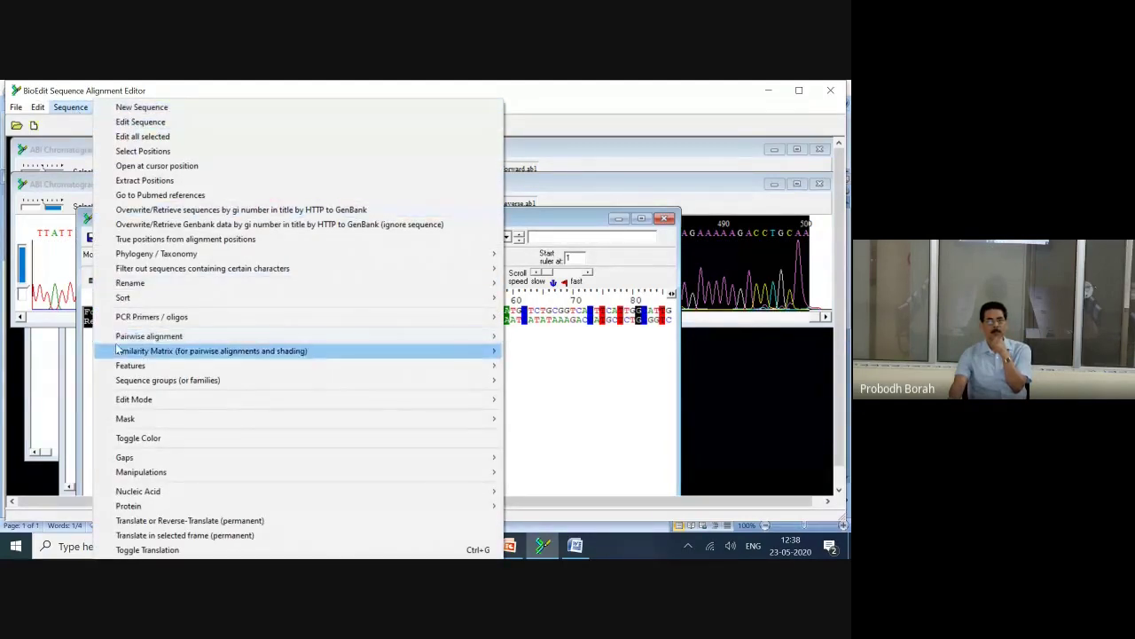
mouse_move(120, 344)
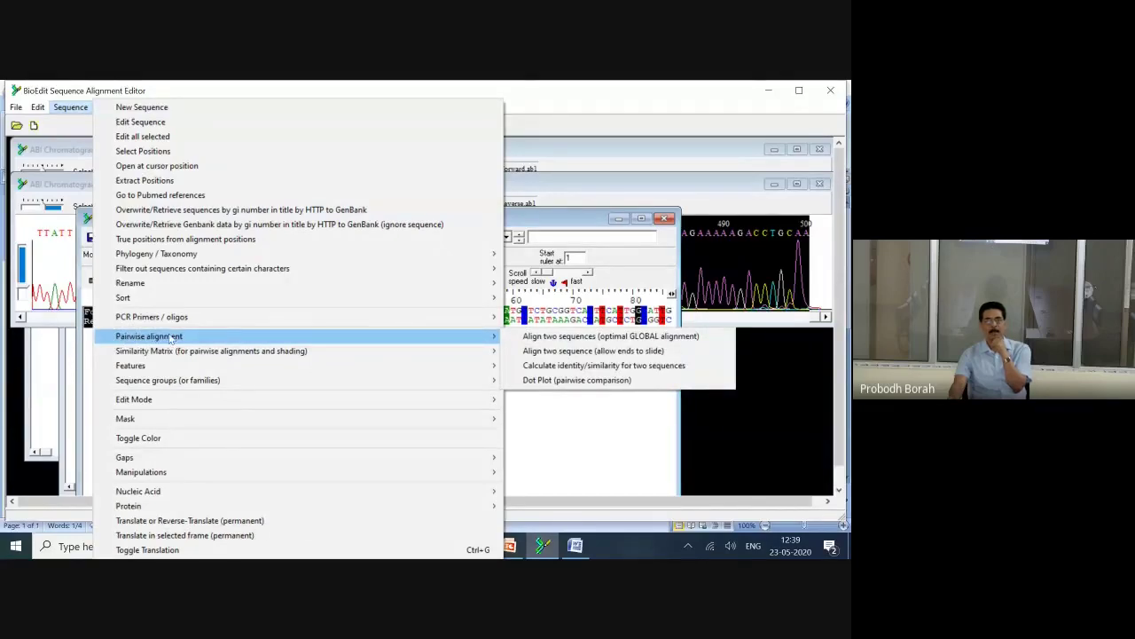
mouse_move(463, 336)
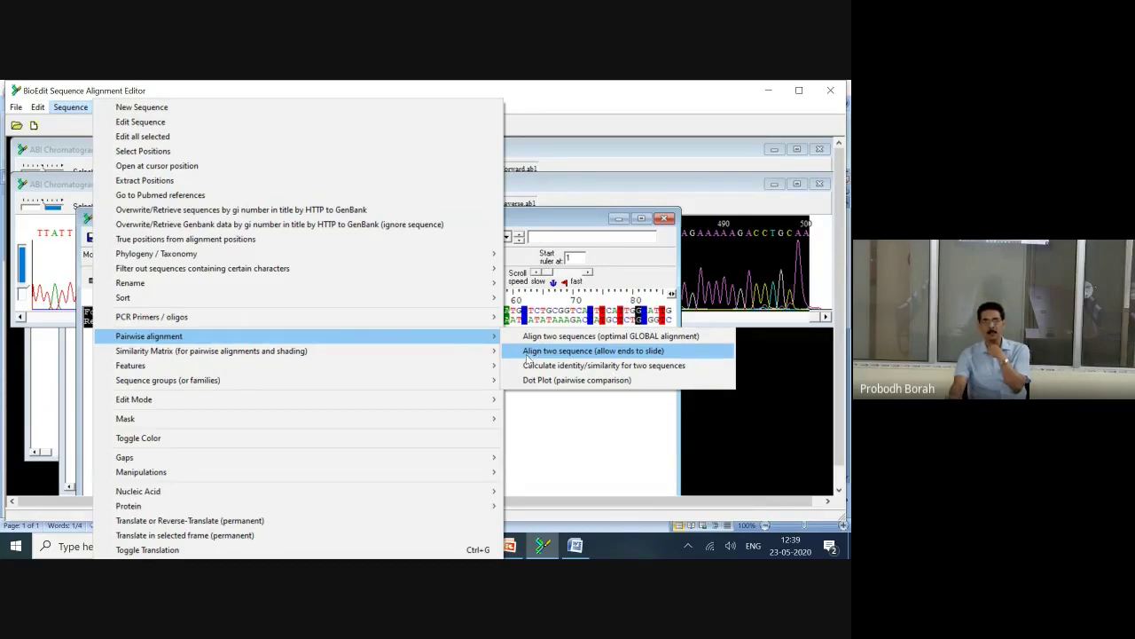
left_click(527, 353)
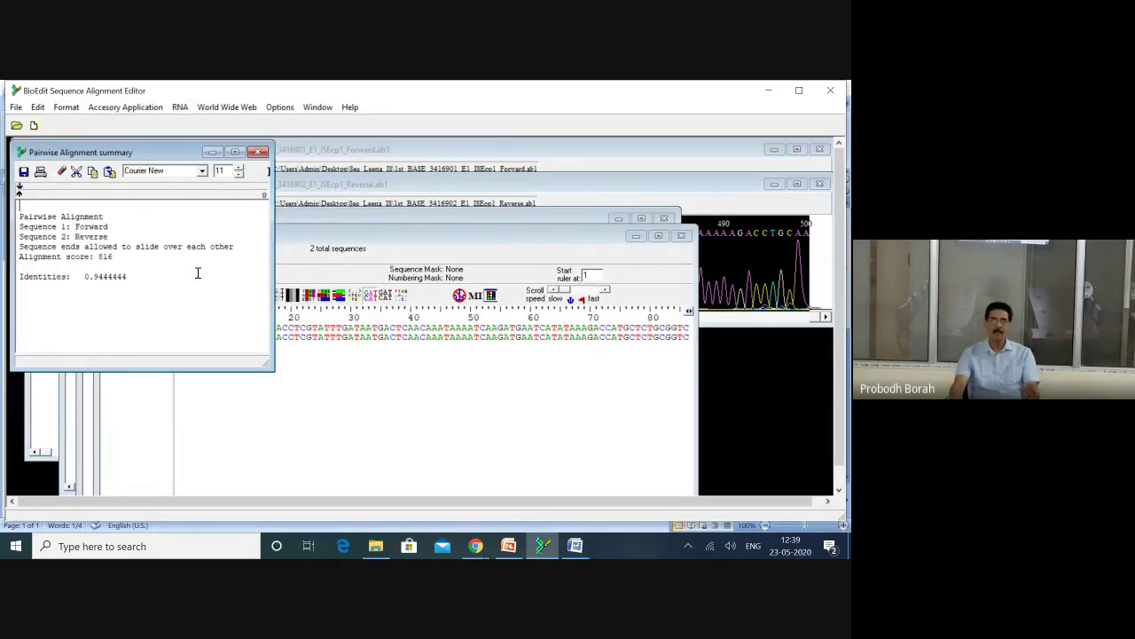
Close the pairwise alignment summary without saving it and shade the identical bases in the aligned output.
left_click(258, 152)
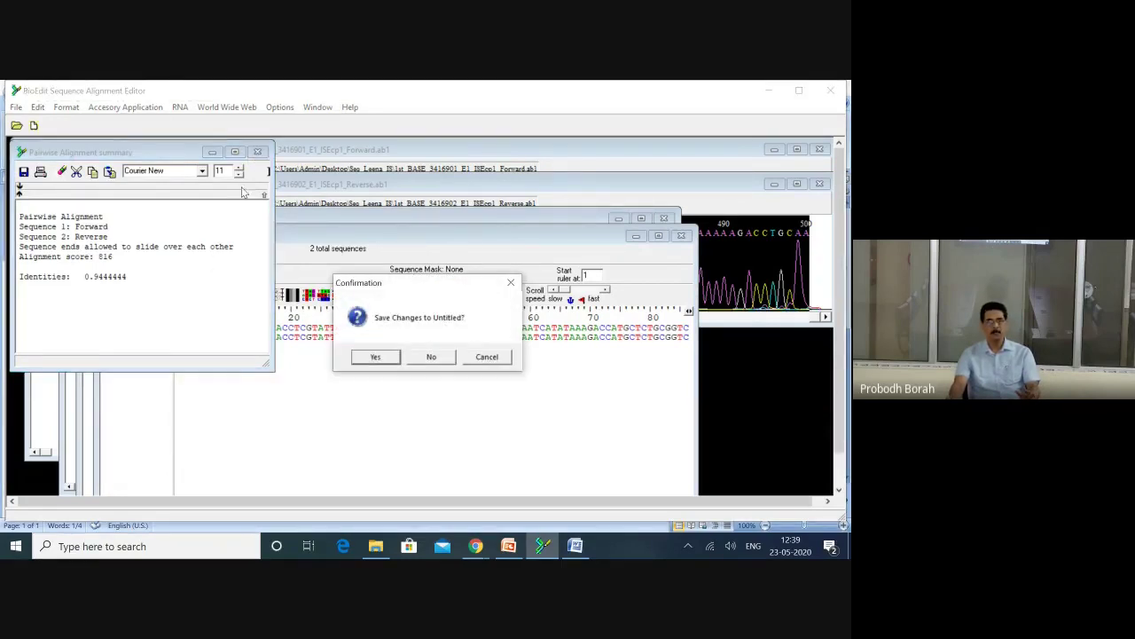
left_click(430, 356)
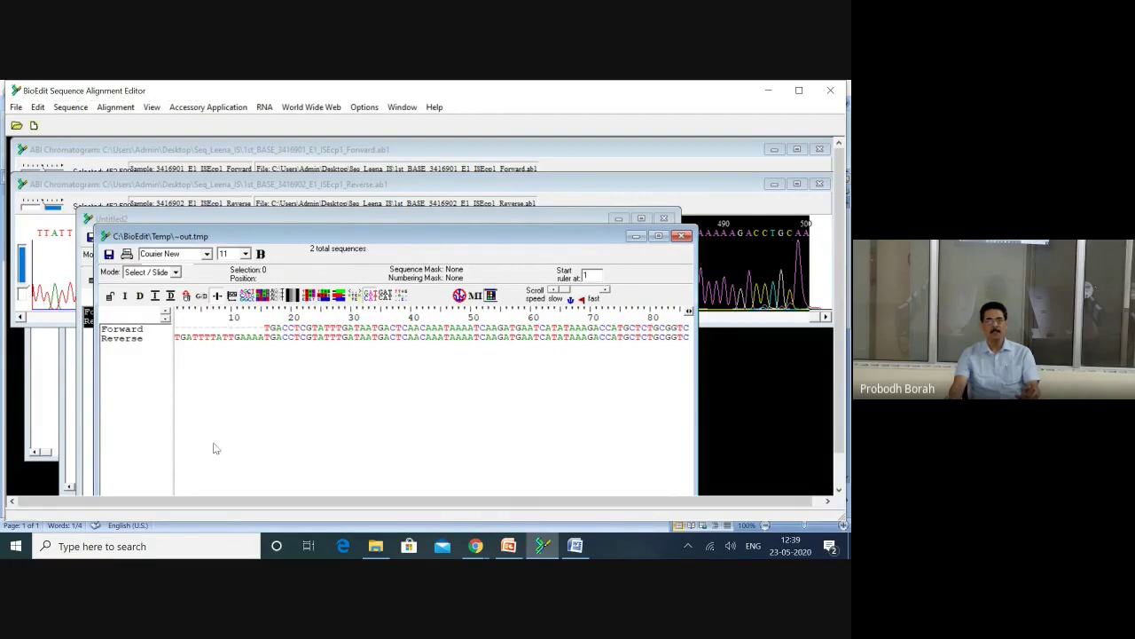
left_click(309, 299)
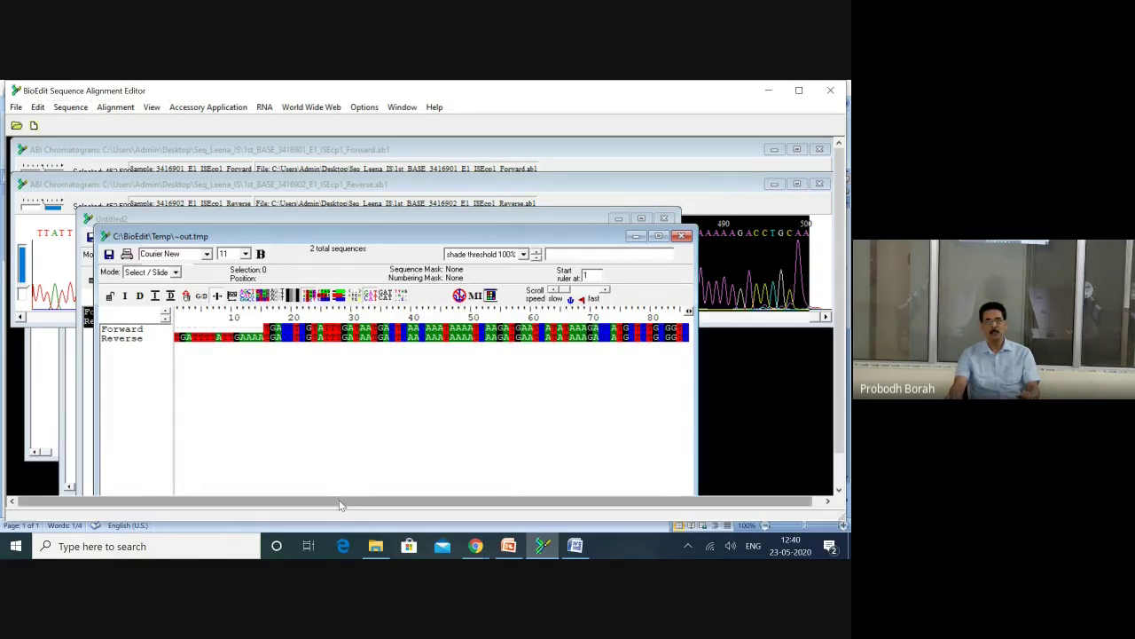
Check the Forward and Reverse overlap along the whole alignment and create a consensus sequence from it.
left_click_drag(368, 505, 379, 505)
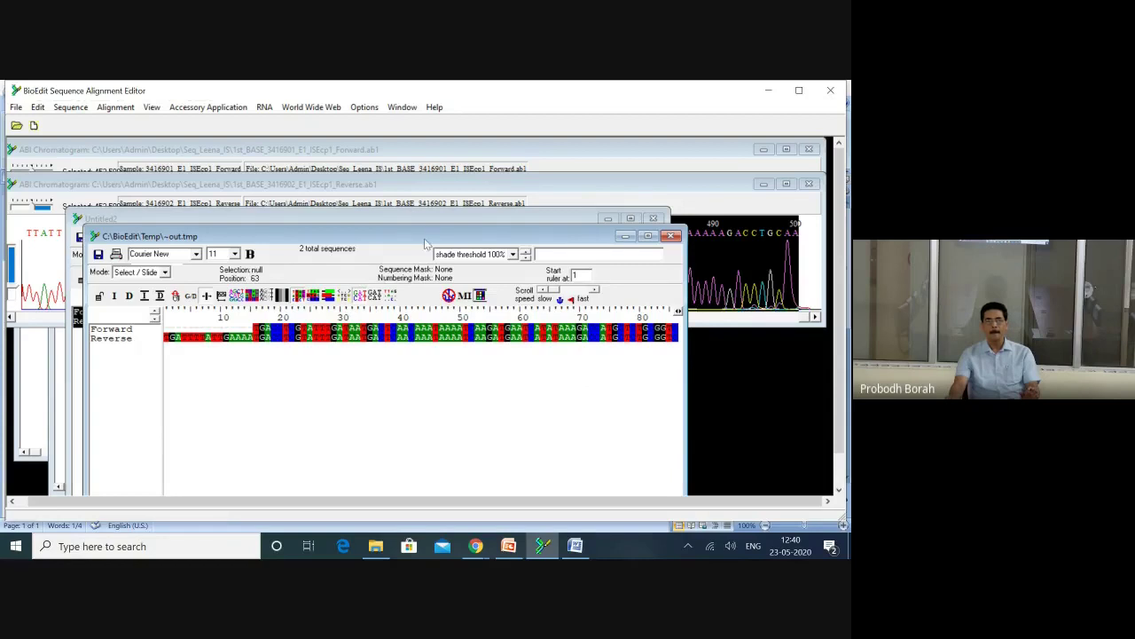
left_click_drag(424, 242, 401, 197)
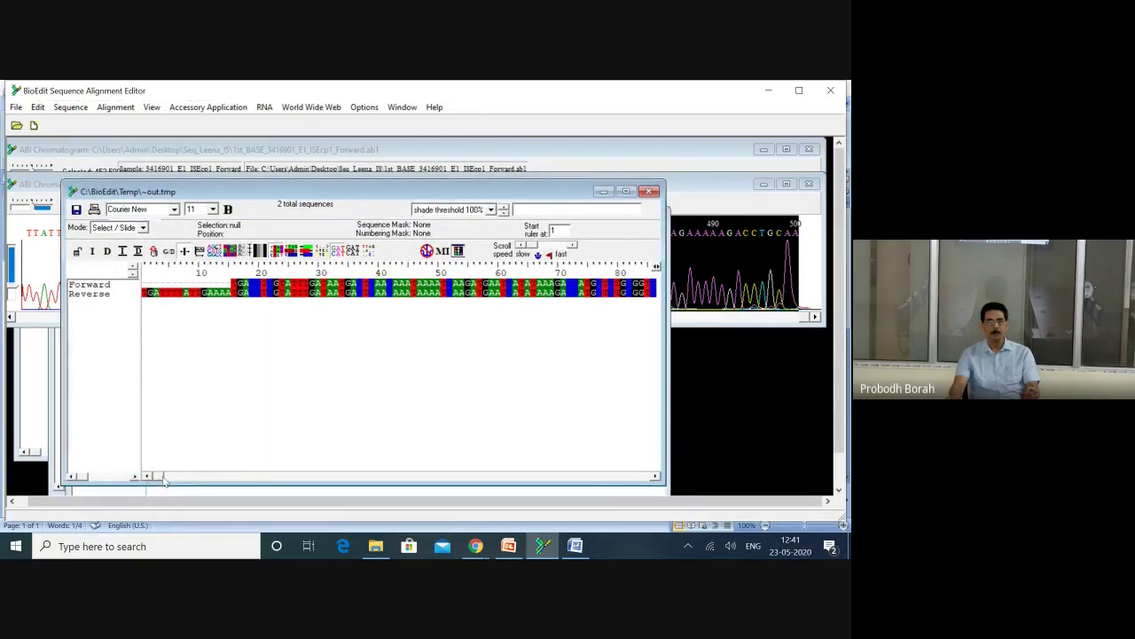
left_click_drag(169, 479, 655, 482)
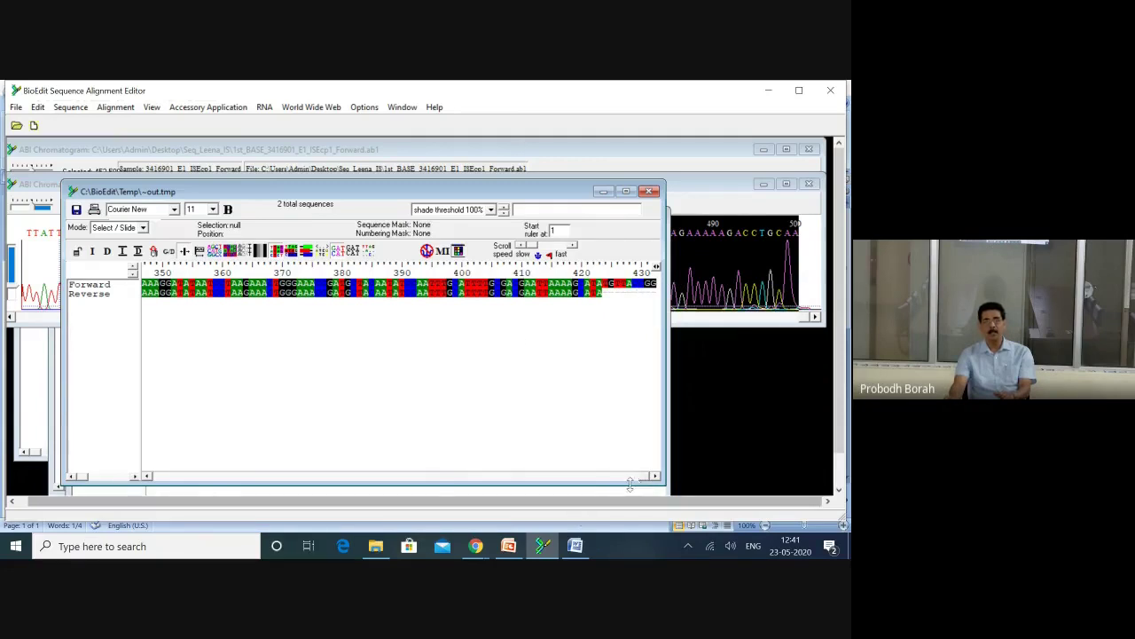
left_click(293, 476)
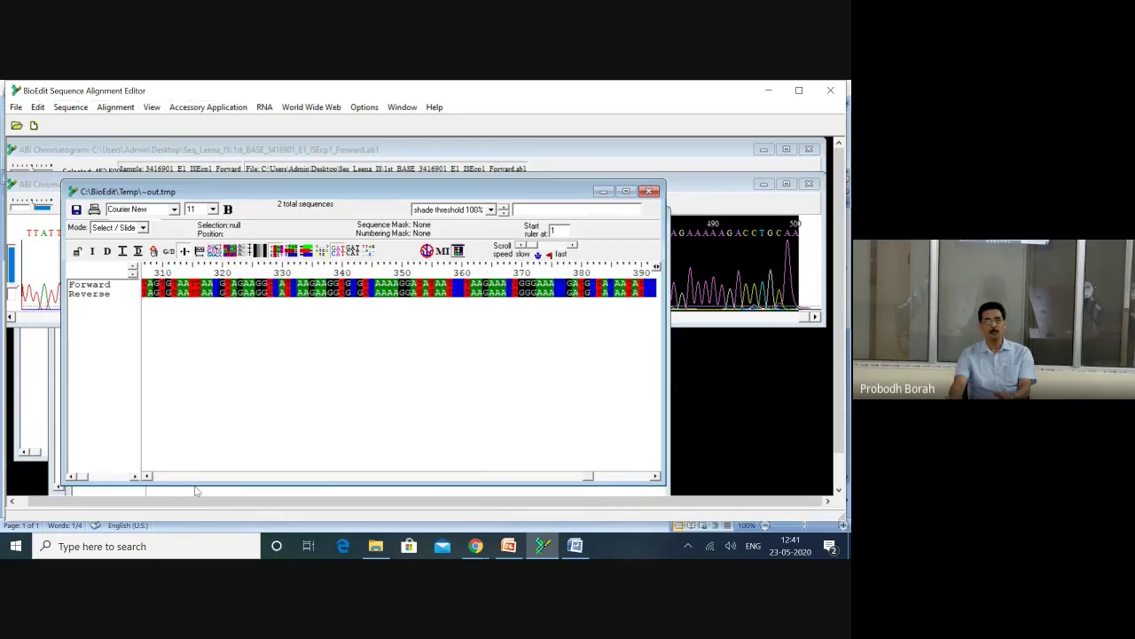
left_click(165, 476)
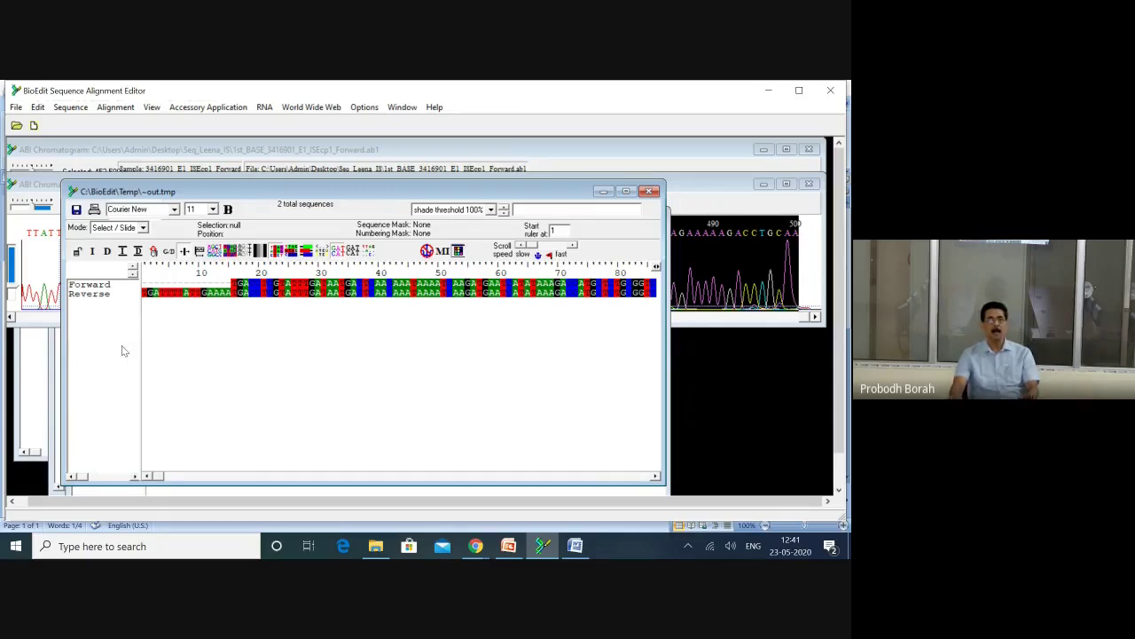
left_click(115, 108)
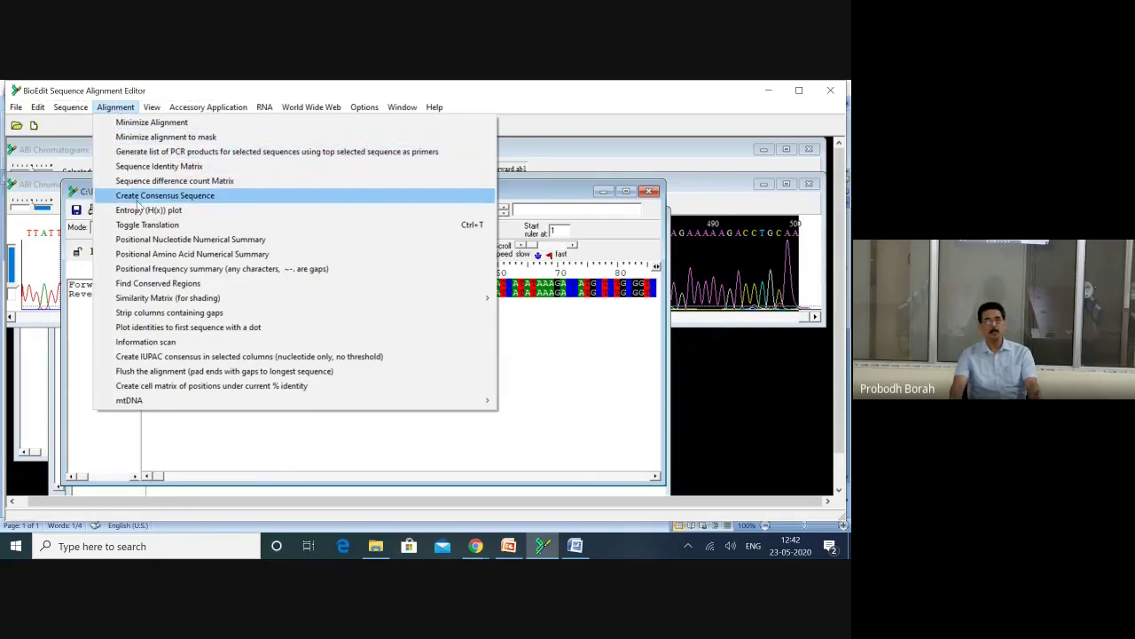
left_click(146, 197)
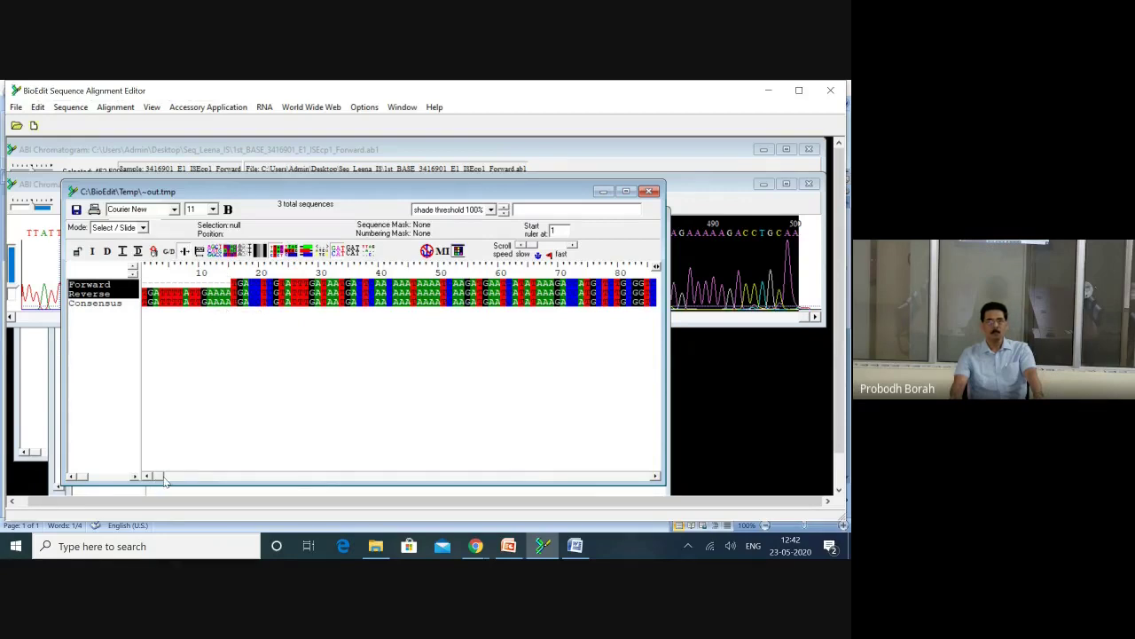
Review the consensus along its full length, select only the Consensus sequence and copy it to the clipboard in FASTA format.
left_click_drag(164, 480, 715, 489)
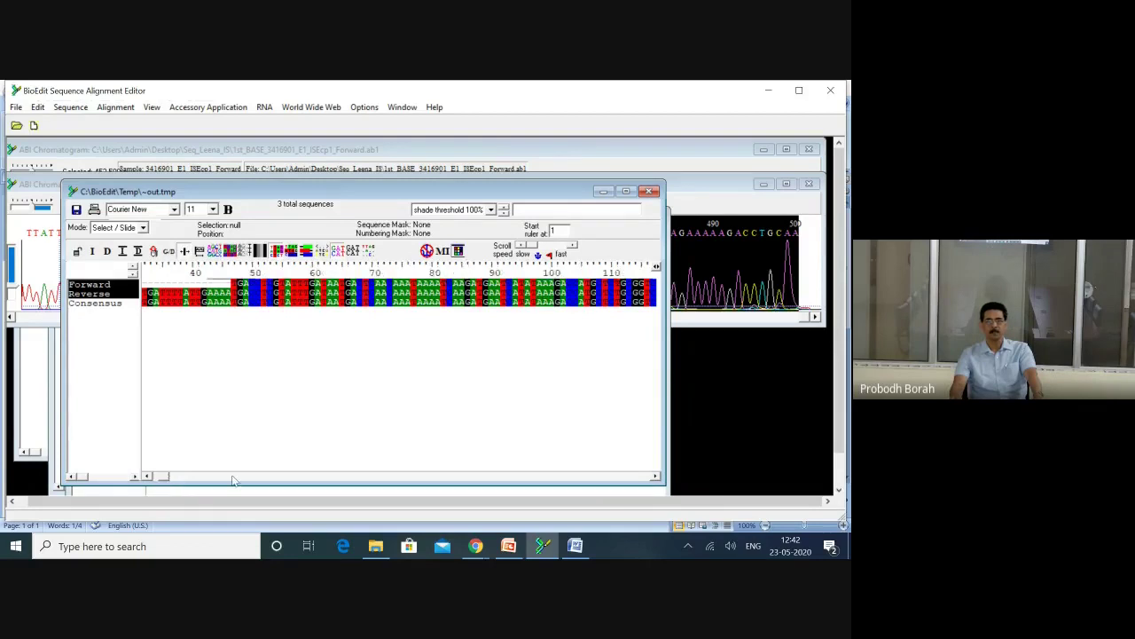
mouse_move(164, 479)
left_mouse_down()
mouse_move(426, 484)
mouse_move(164, 479)
left_mouse_up()
left_click(656, 476)
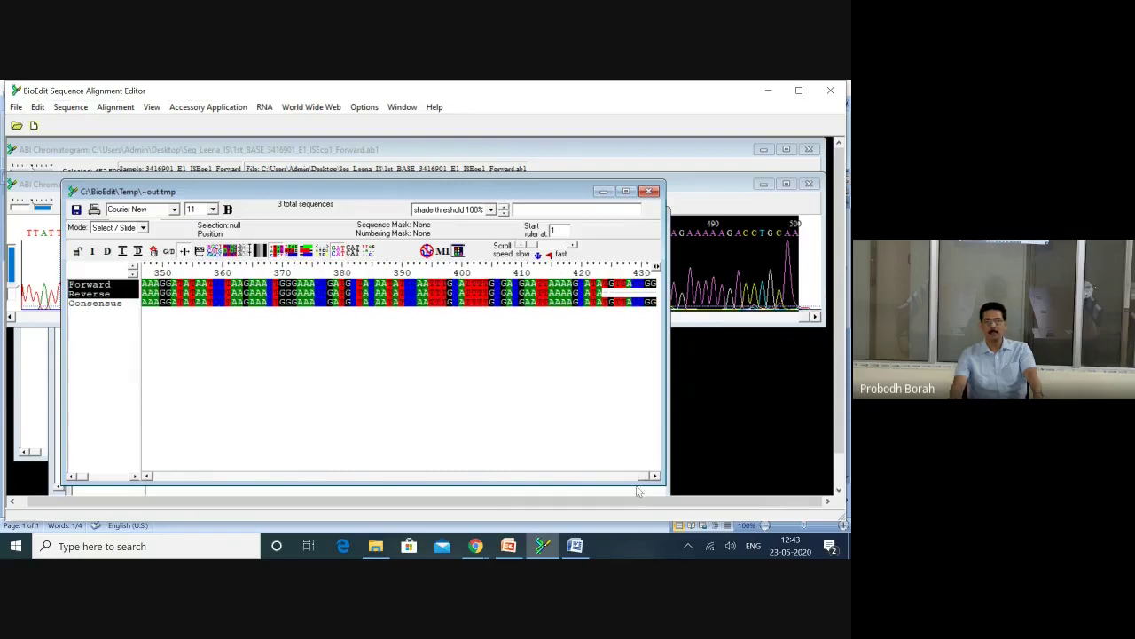
left_click_drag(640, 484, 7, 470)
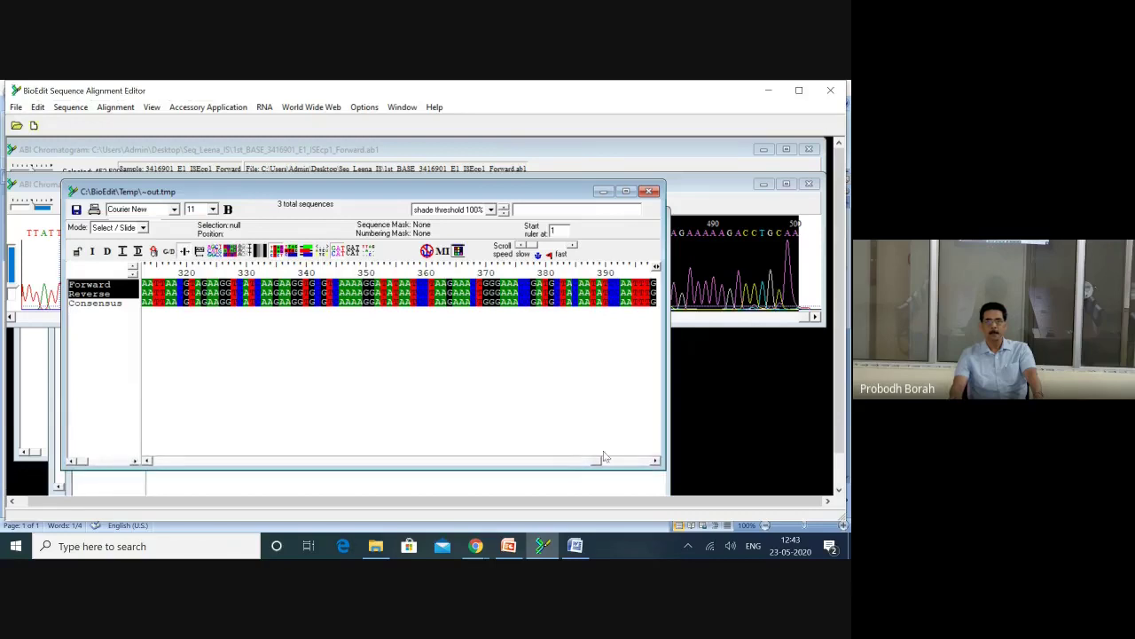
left_click_drag(597, 462, 151, 462)
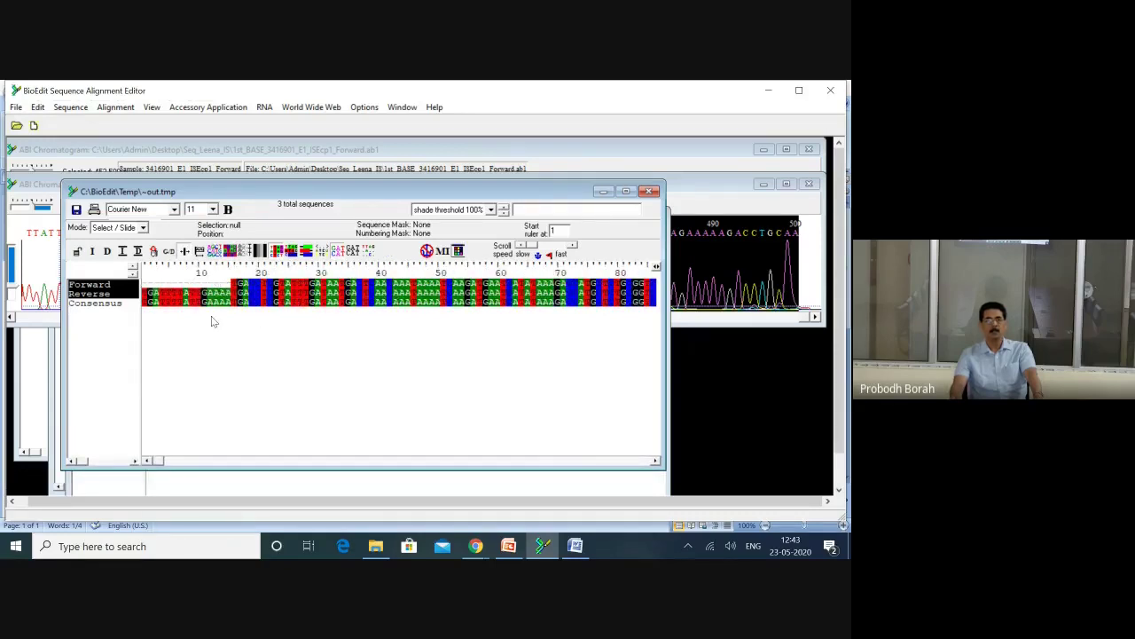
left_click(111, 303)
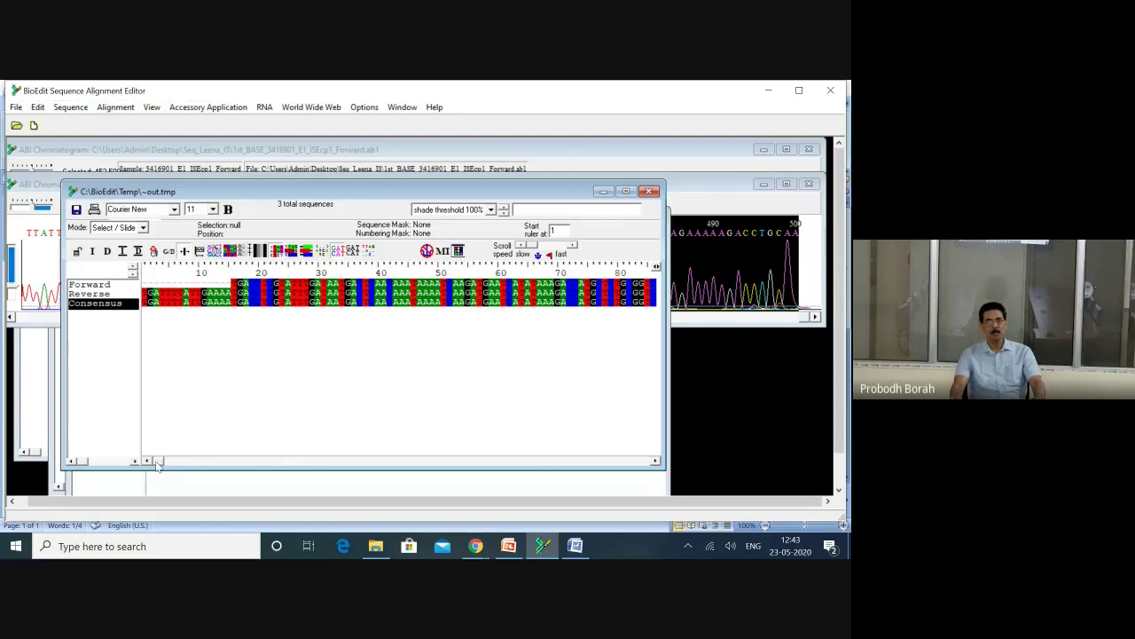
left_click_drag(158, 467, 653, 464)
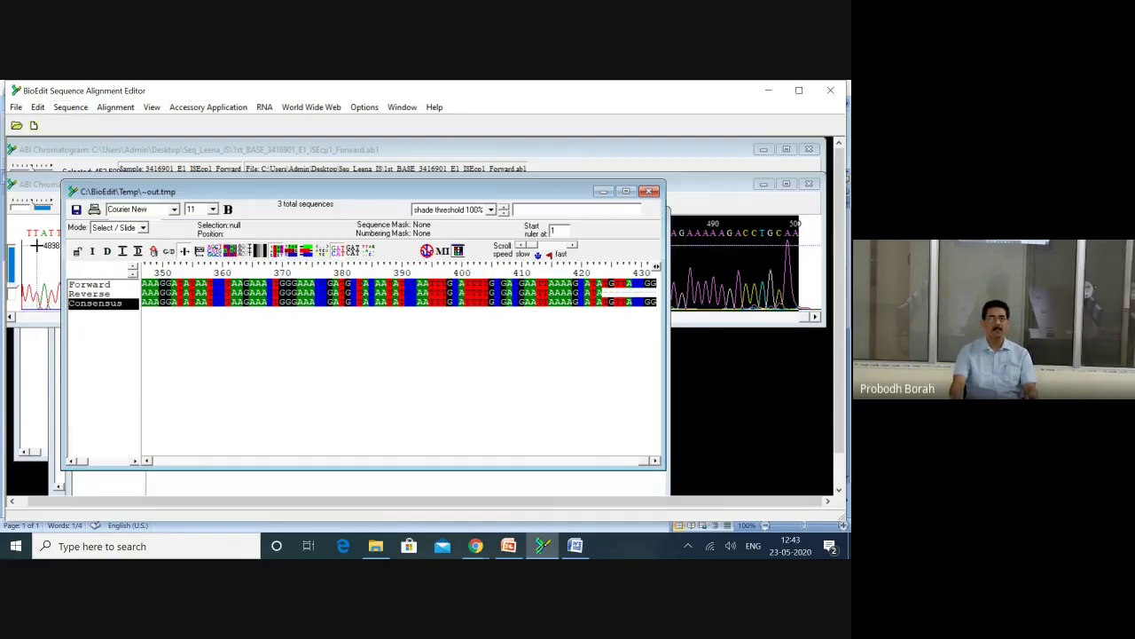
left_click(16, 107)
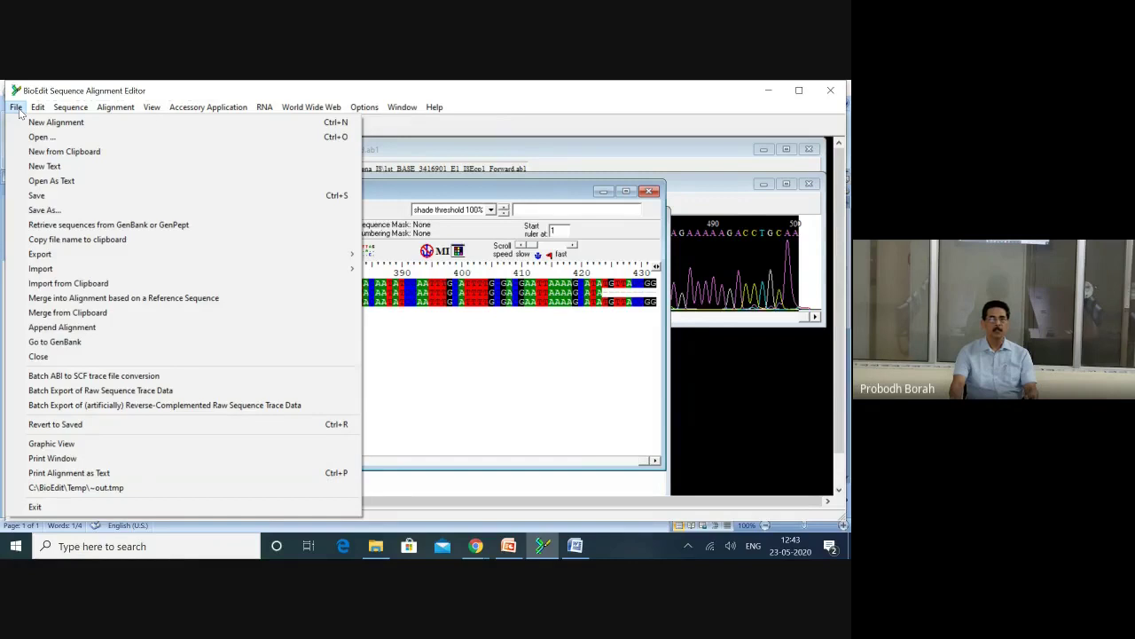
left_click(18, 108)
left_click(38, 107)
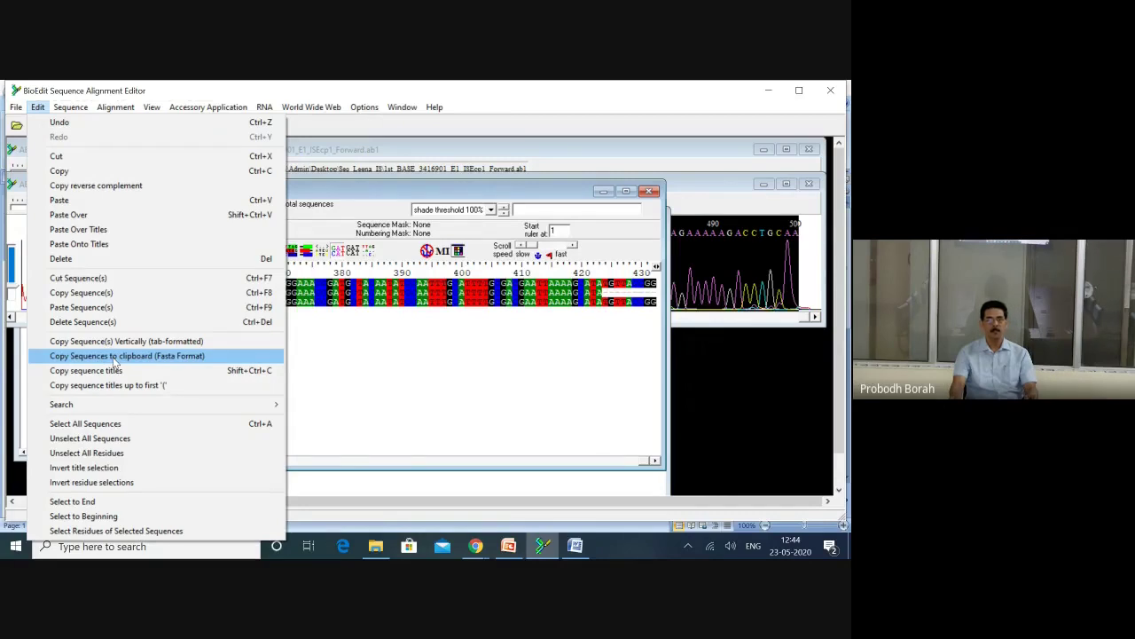
left_click(113, 359)
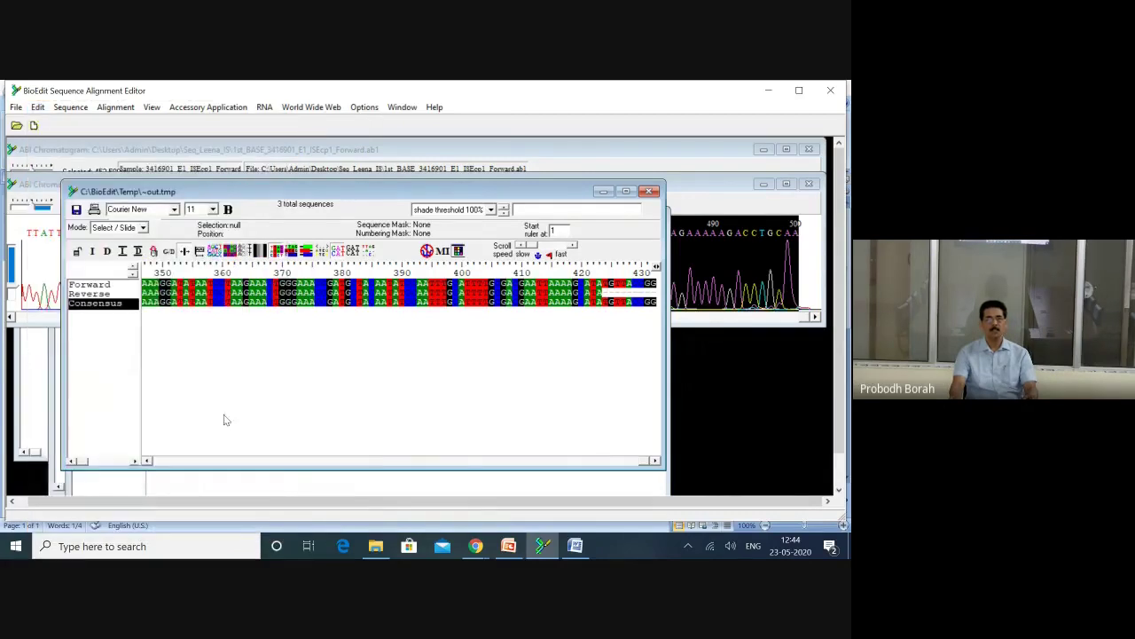
Switch to the Word document and paste the copied Consensus sequence below the Reverse sequence.
left_click(575, 546)
scroll(562, 477, "down", 2)
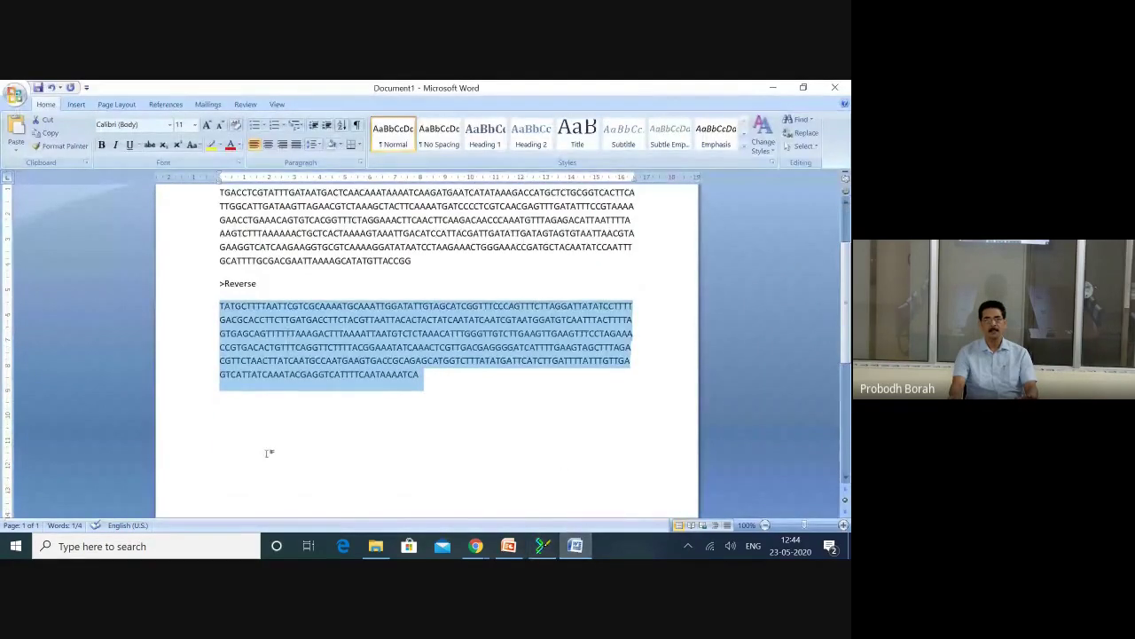
left_click(234, 417)
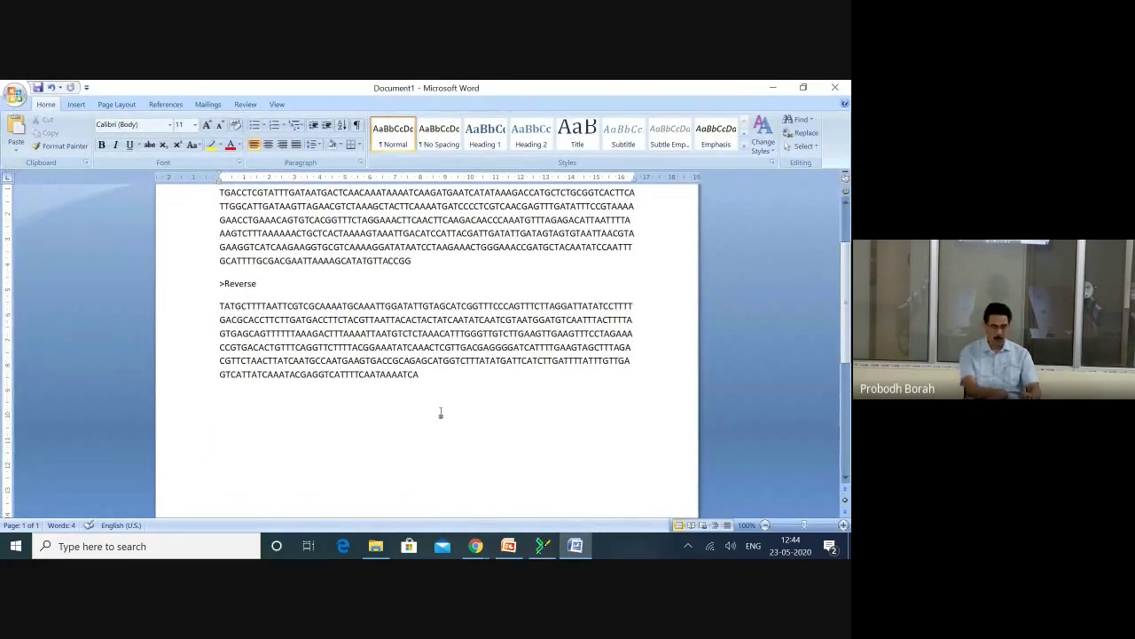
key("ctrl+v")
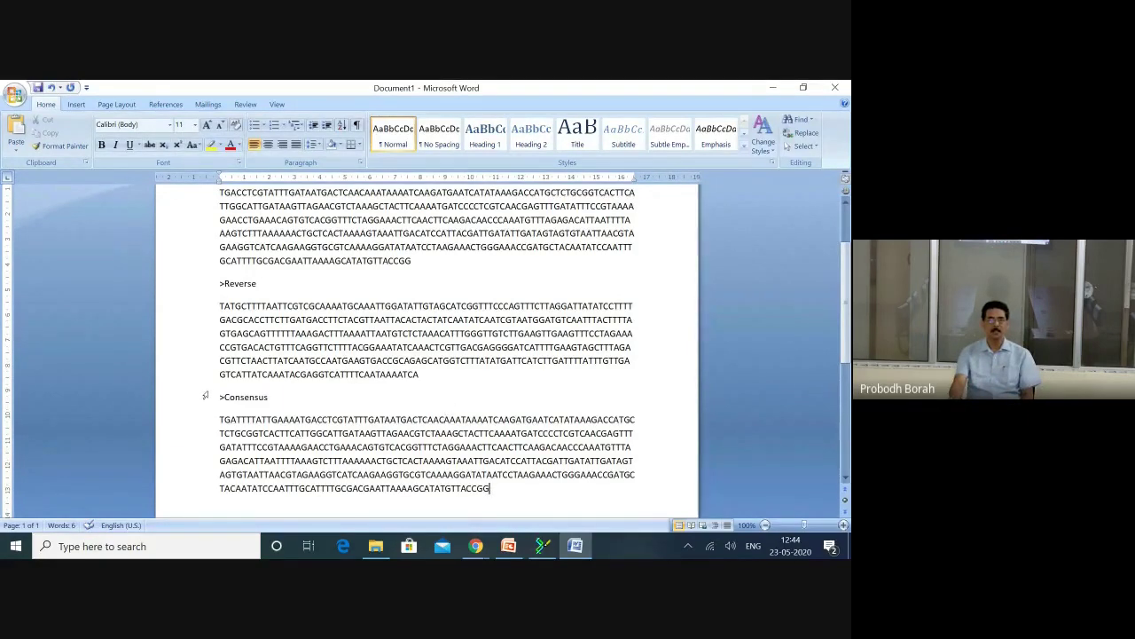
Select the bases of the Consensus sequence without its title line and copy them to the clipboard.
left_click_drag(203, 395, 193, 486)
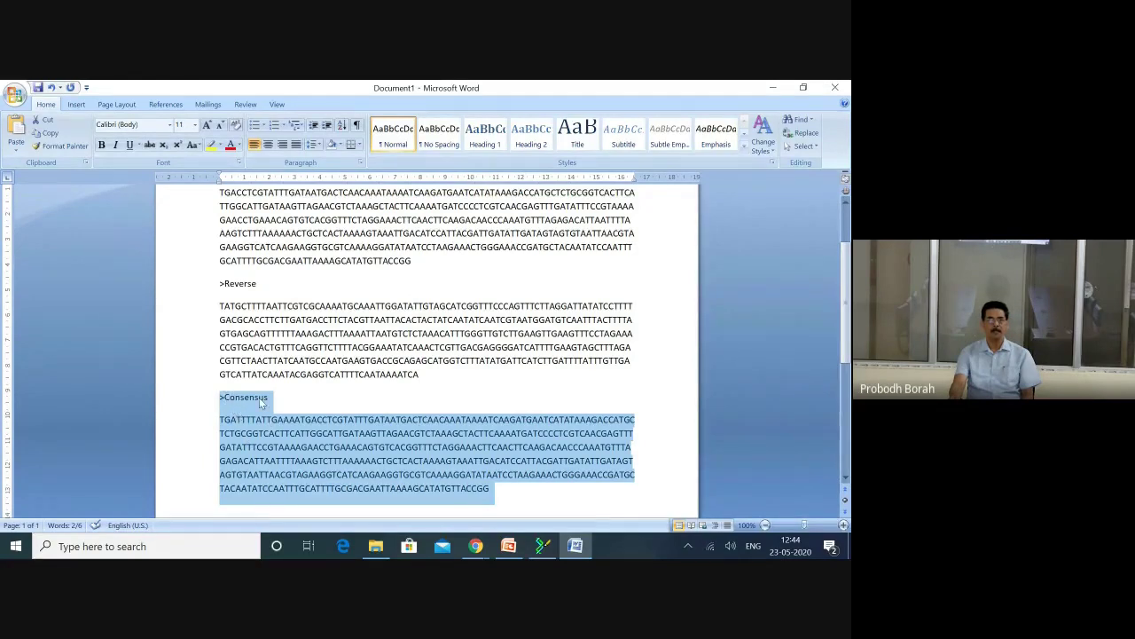
left_click(537, 503)
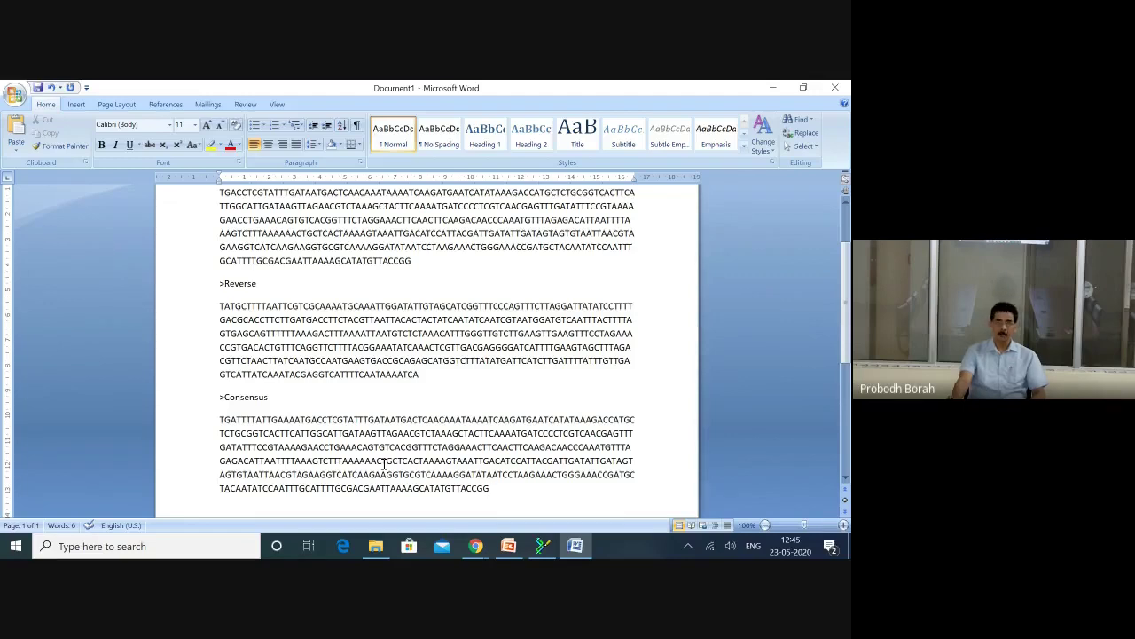
triple_click(343, 445)
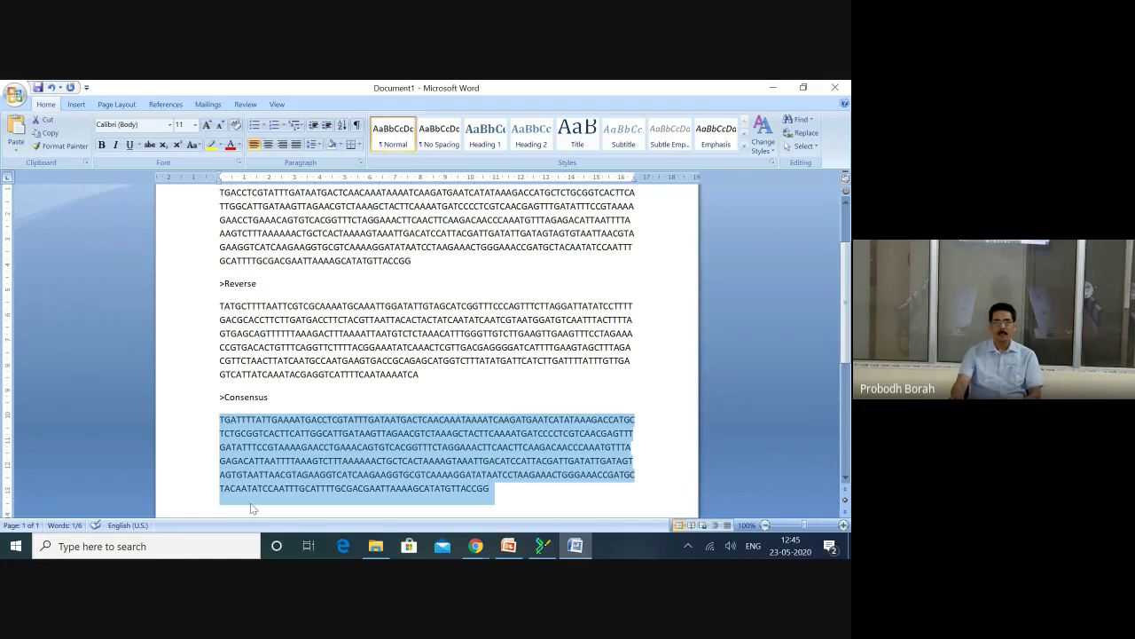
Try to bring the Chrome browser window in front of the Word document.
left_click(476, 547)
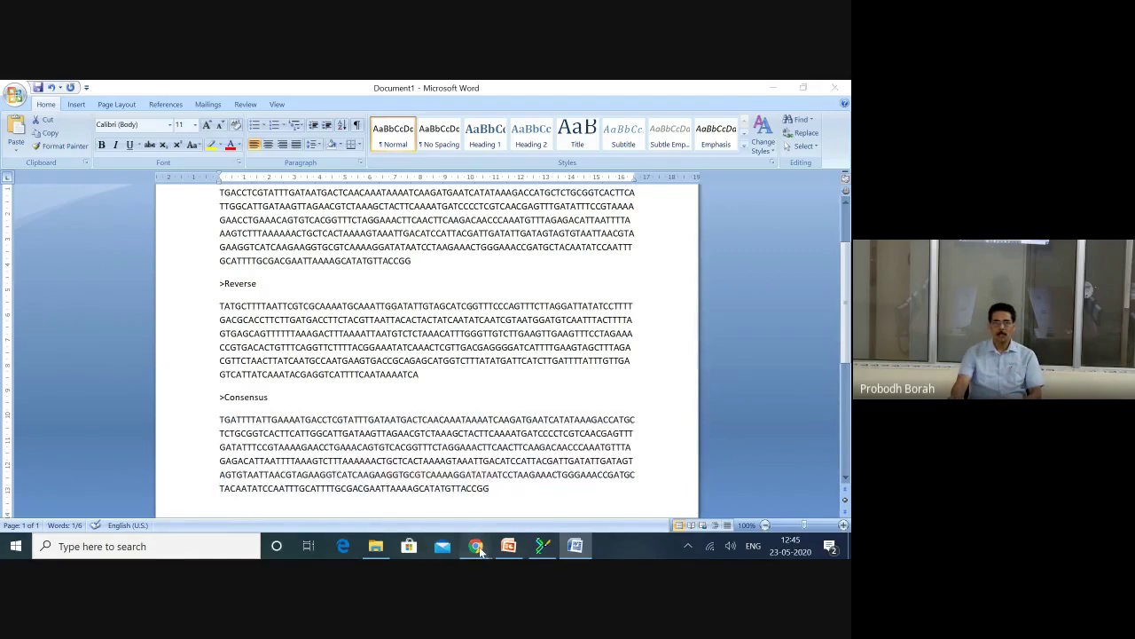
left_click(477, 547)
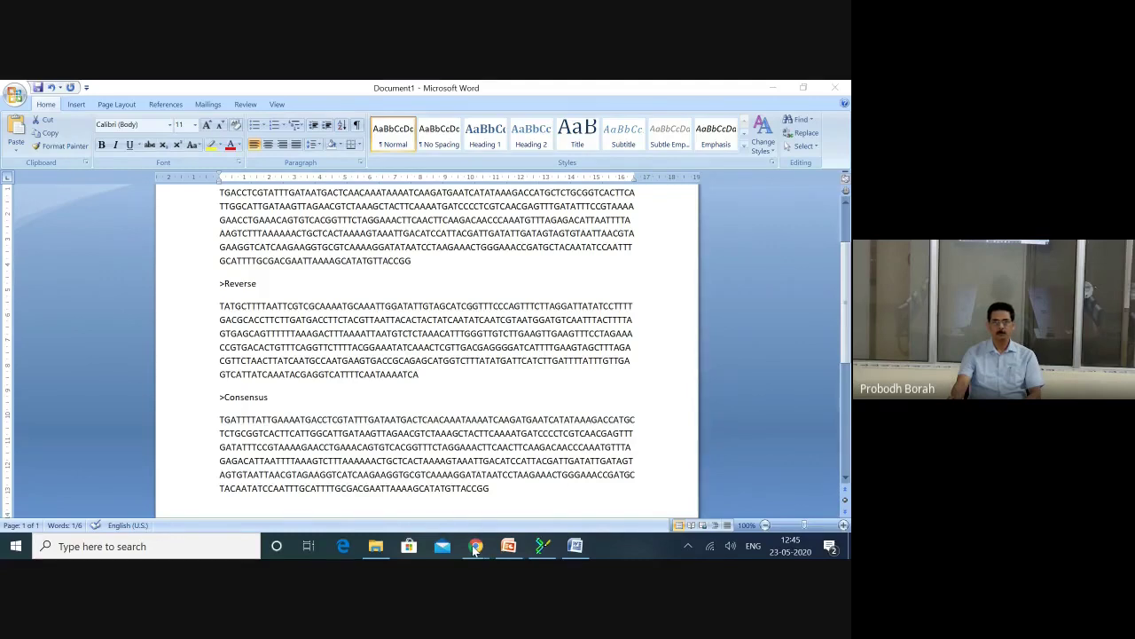
left_click(476, 547)
left_click(477, 548)
left_click(479, 549)
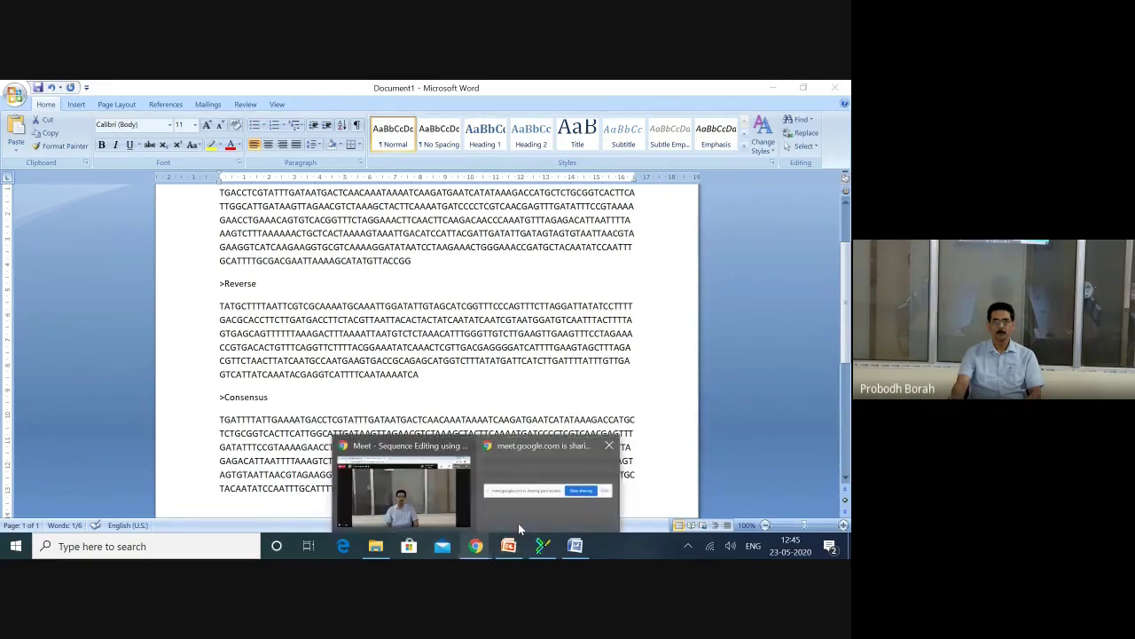
mouse_move(518, 522)
left_click(522, 466)
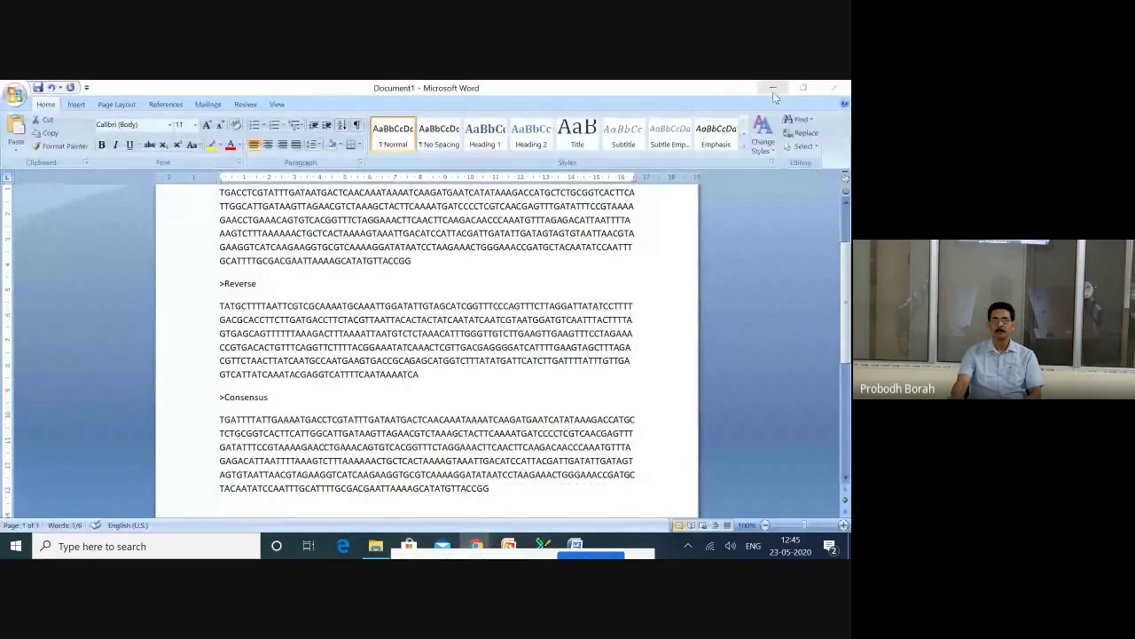
Minimize the Word document and close the Seq_Leena_IS folder window.
left_click(772, 91)
left_click(773, 88)
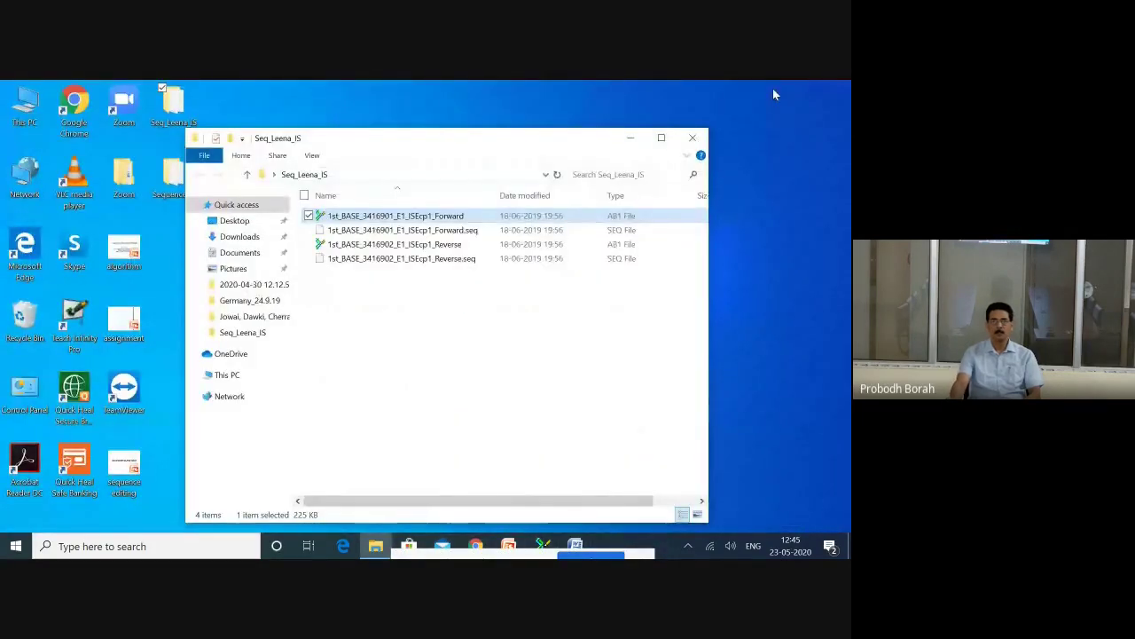
left_click(692, 138)
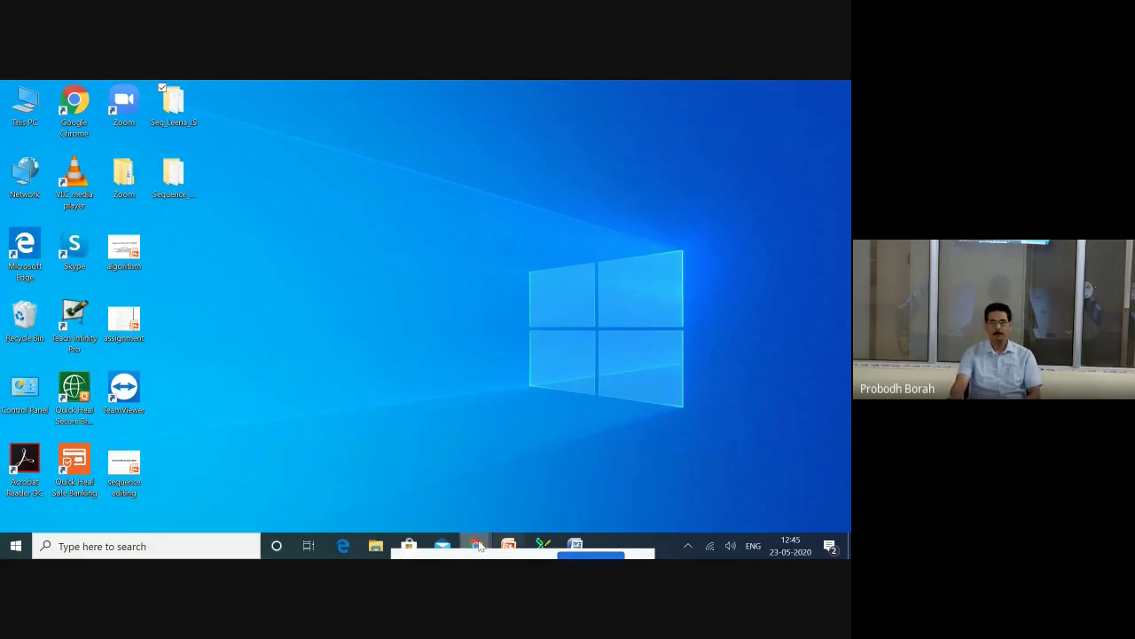
Switch to the Chrome window holding the Meet session and open a new browser tab.
mouse_move(477, 543)
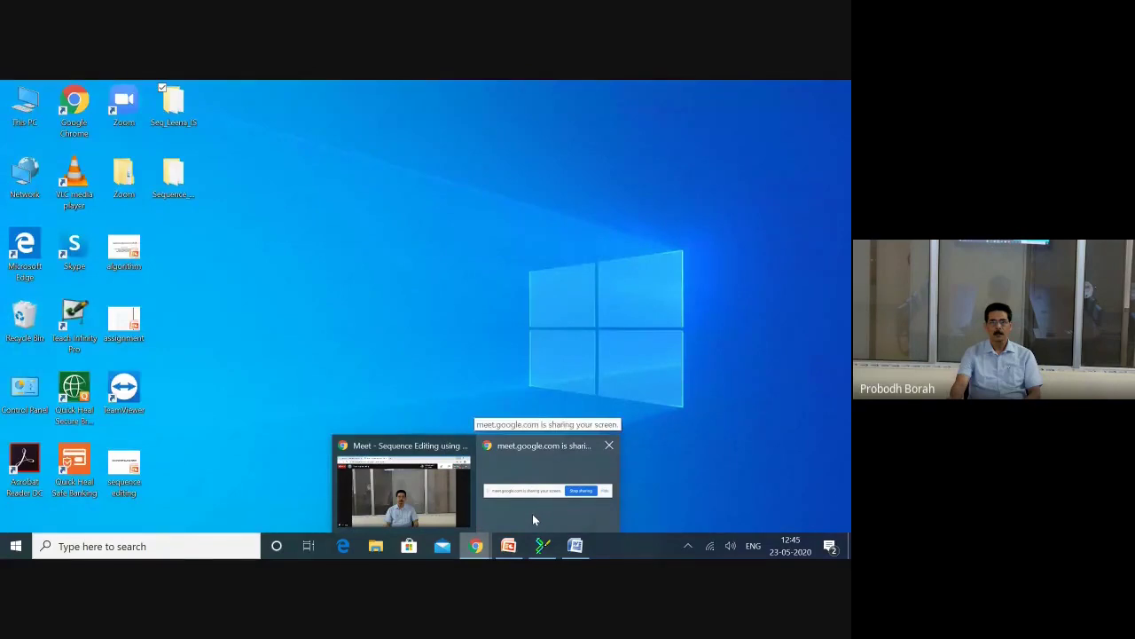
left_click(533, 515)
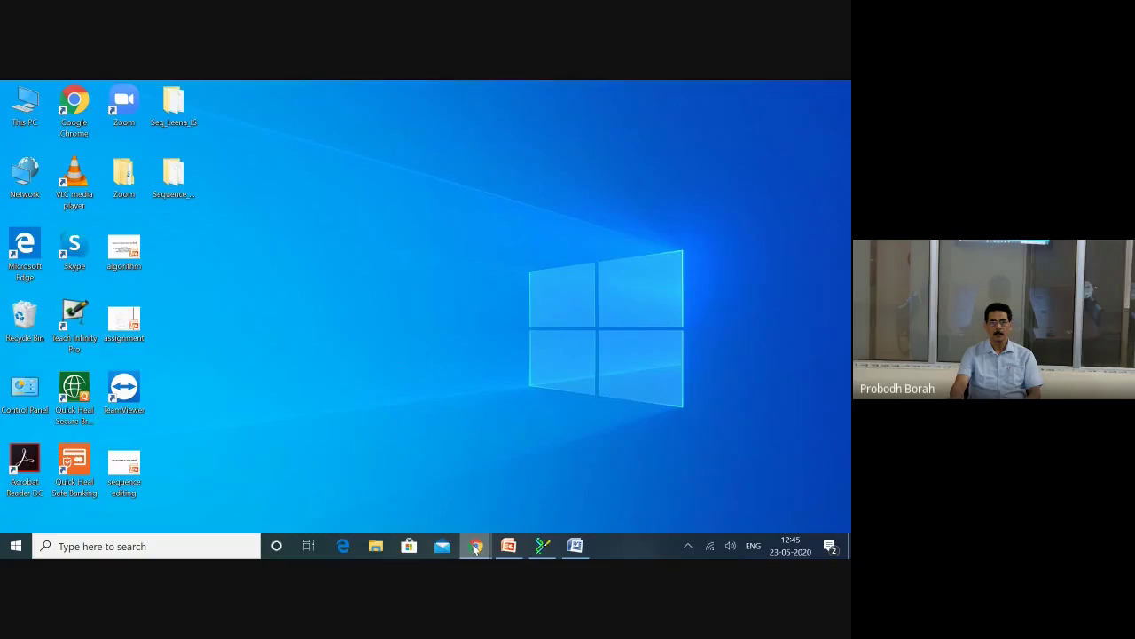
mouse_move(476, 550)
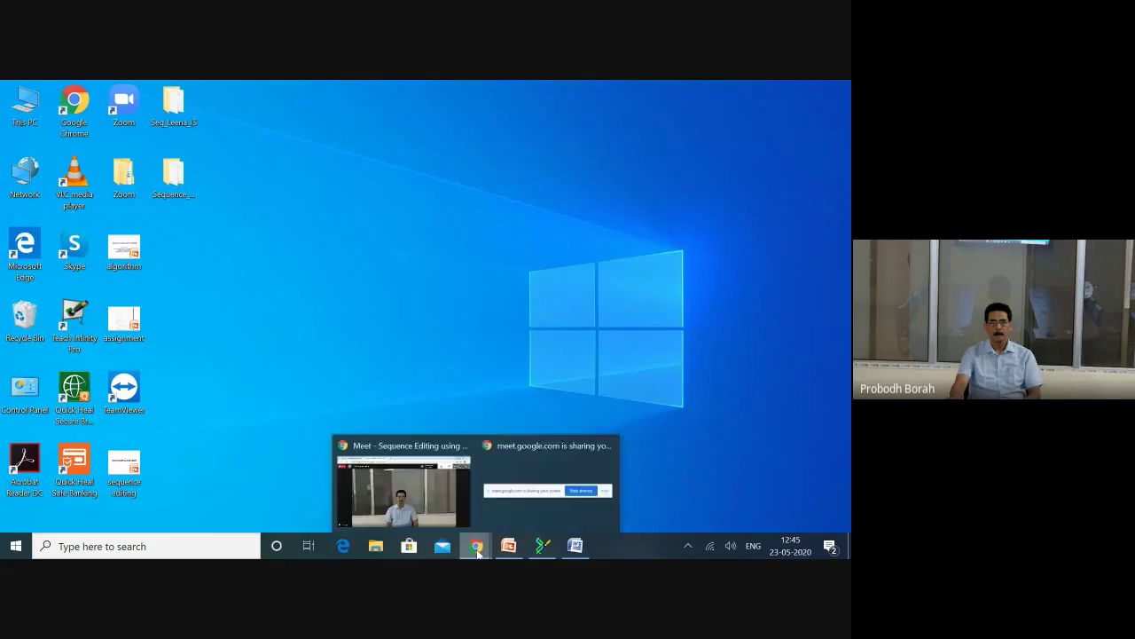
left_click(404, 483)
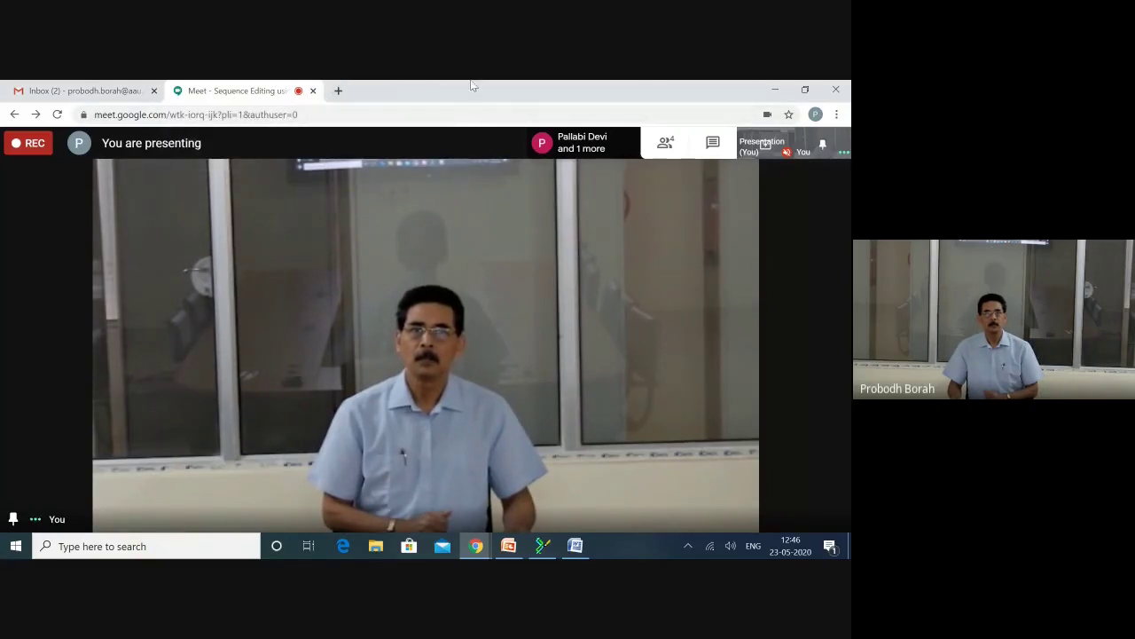
left_click(338, 92)
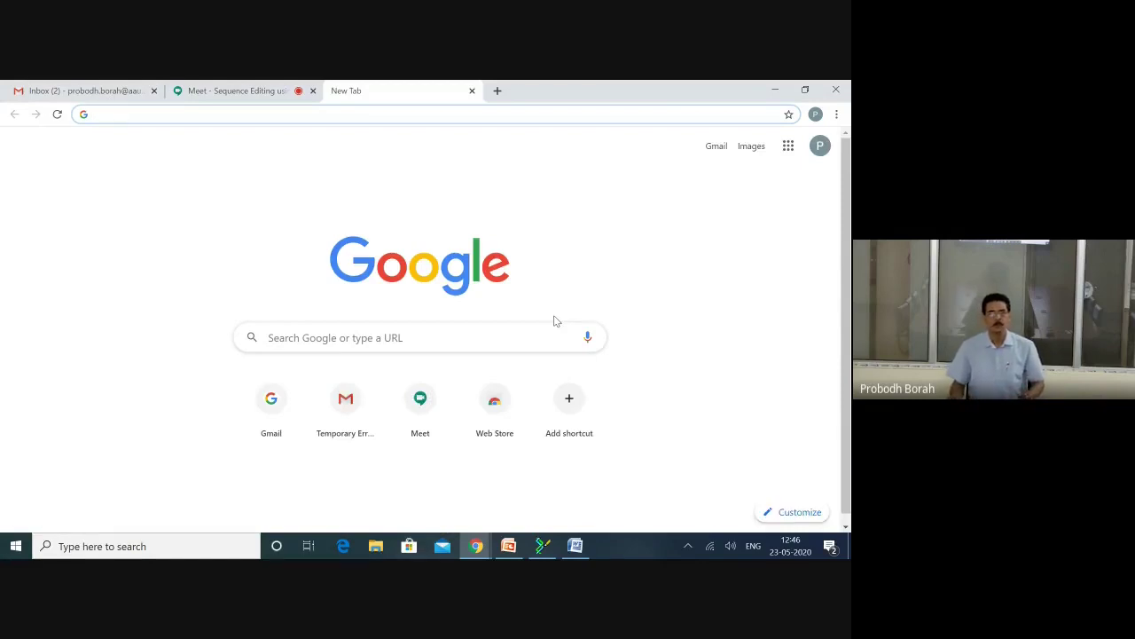
Search the web for "blast", go to the NCBI BLAST site and open its Nucleotide BLAST form.
type("b")
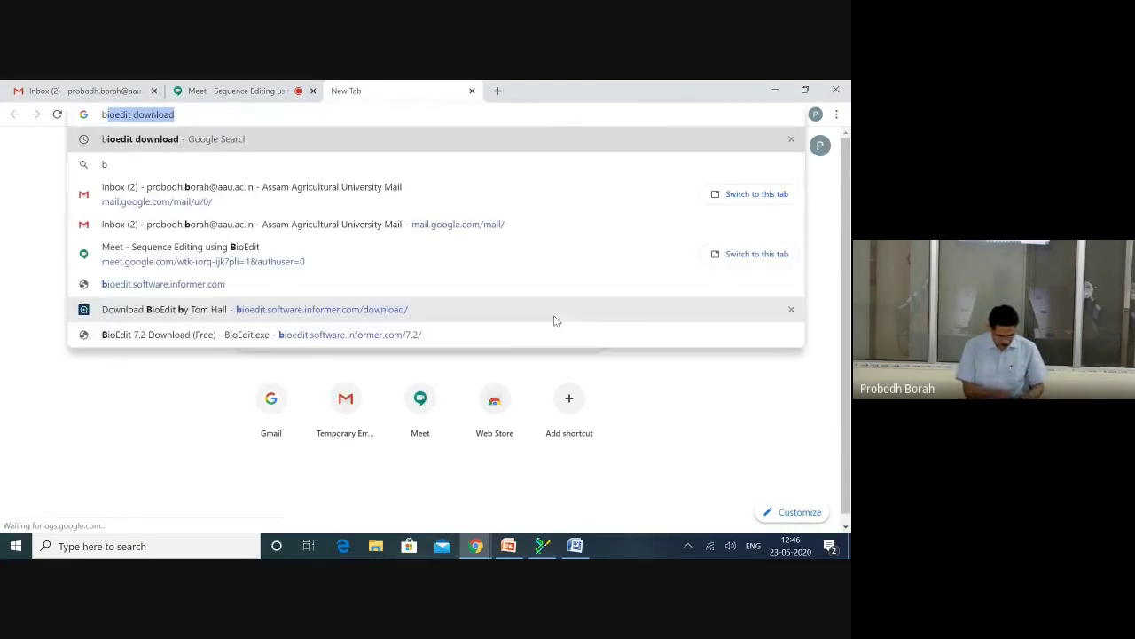
type("last")
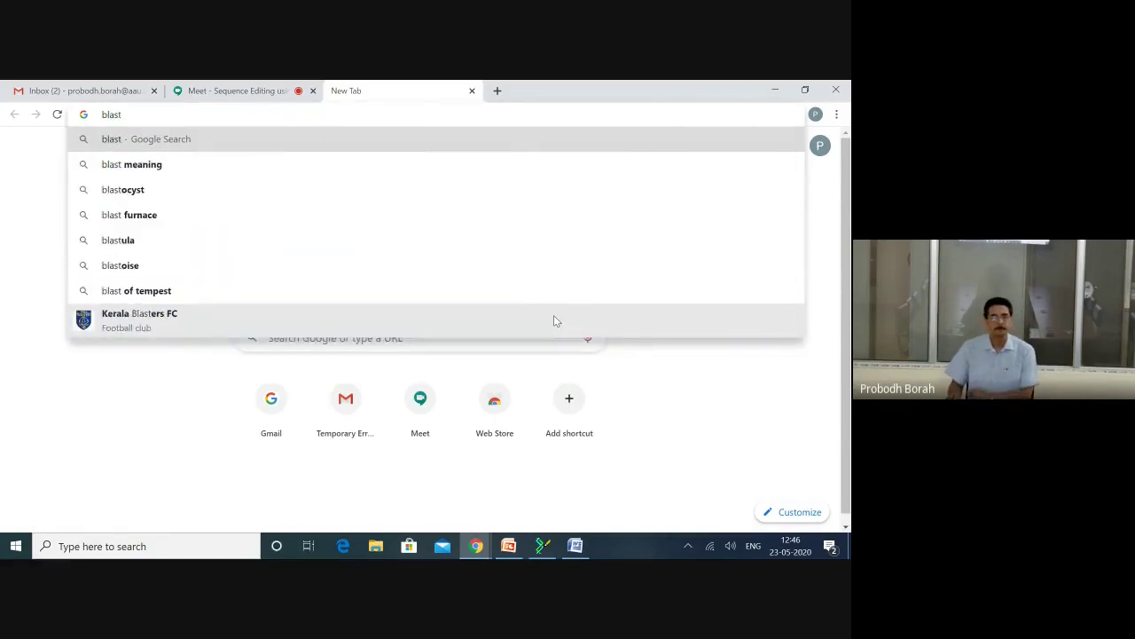
key("Return")
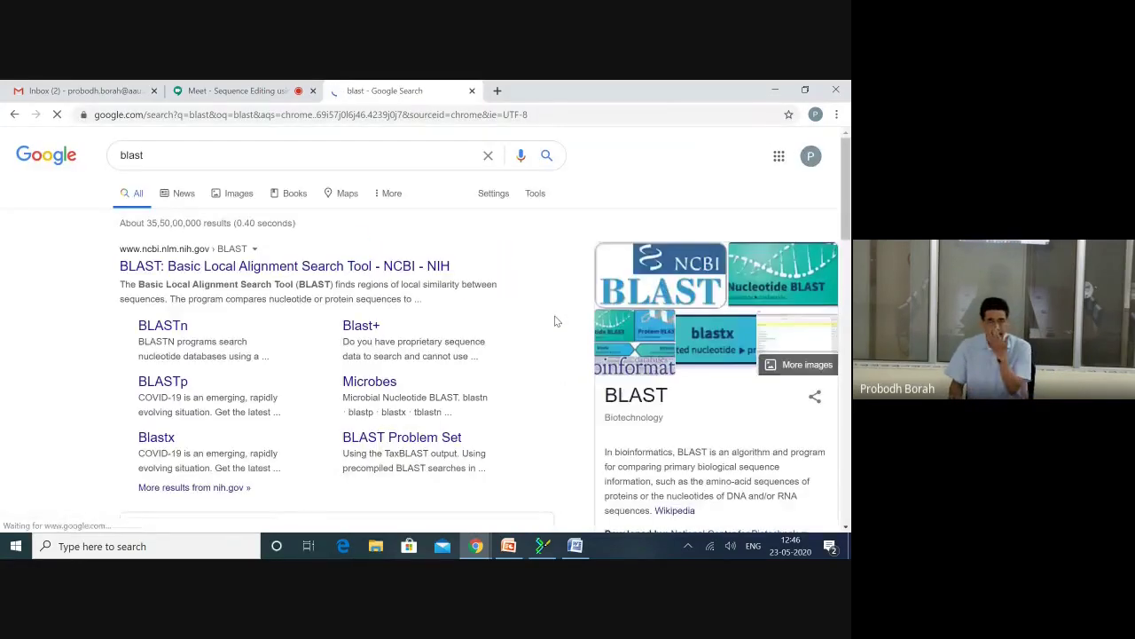
left_click(207, 266)
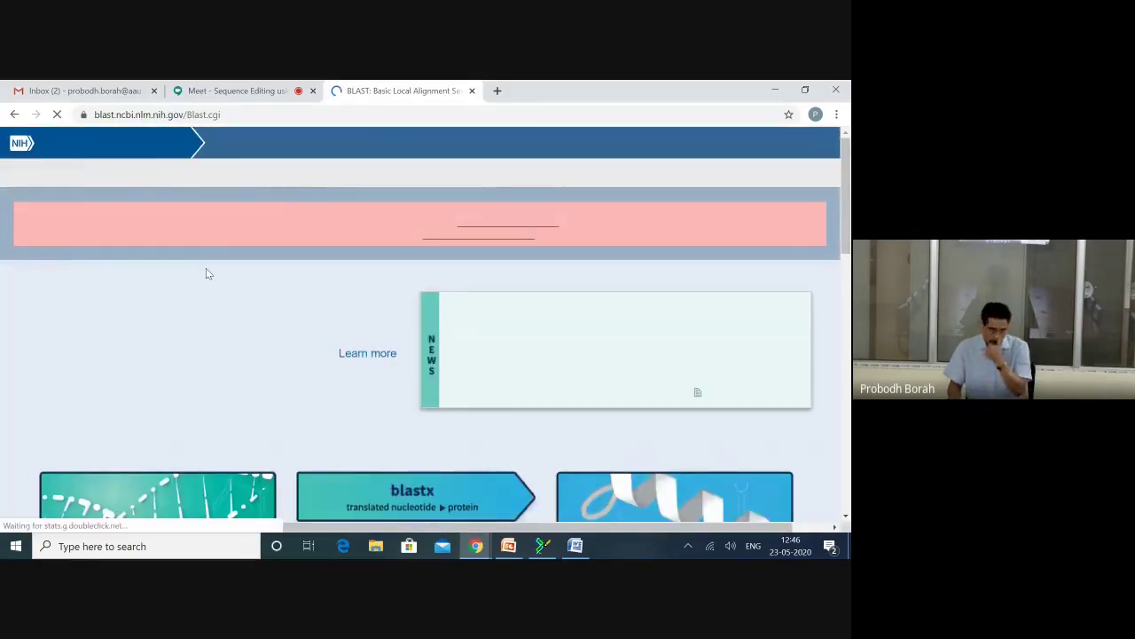
scroll(461, 249, "down", 2)
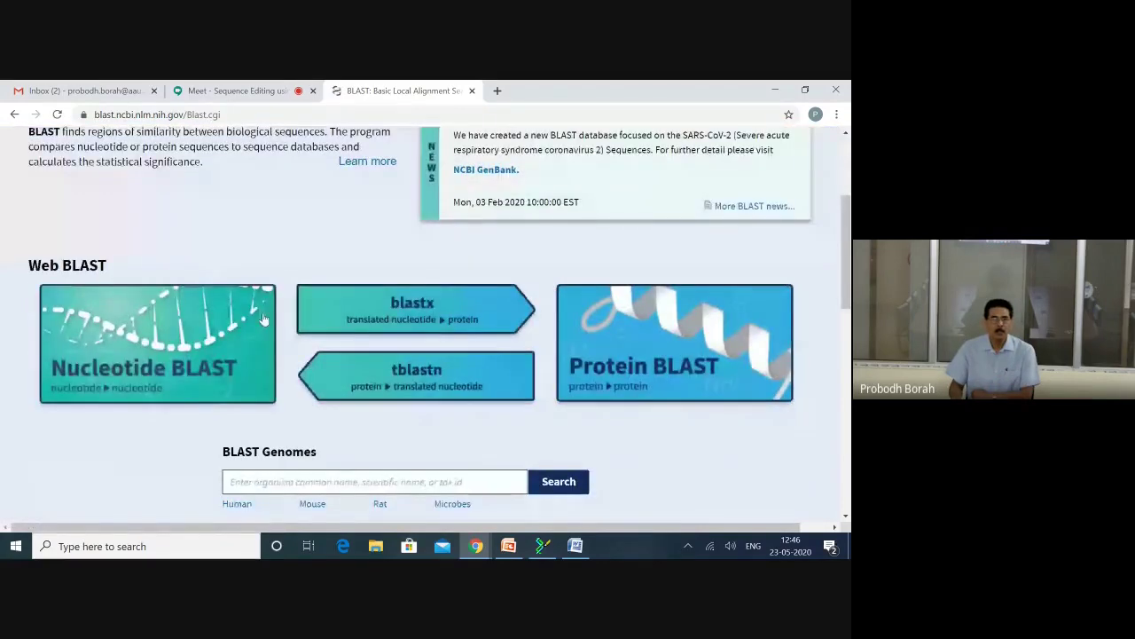
left_click(142, 340)
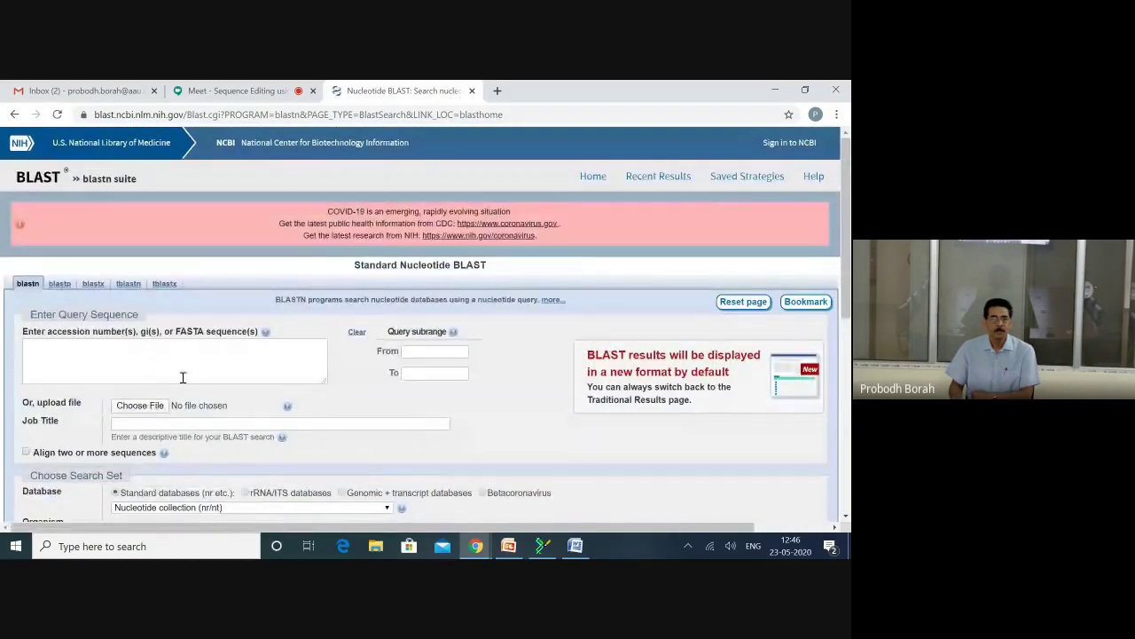
Paste the consensus sequence as the query and run a megablast search against the Nucleotide collection (nr/nt).
left_click(29, 350)
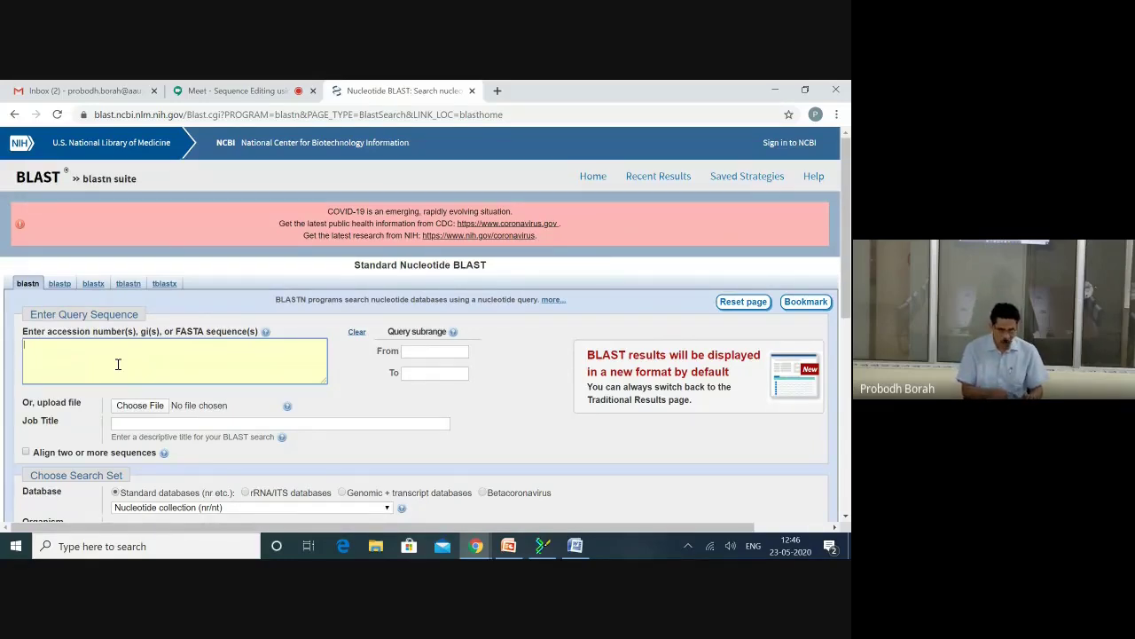
key("ctrl+v")
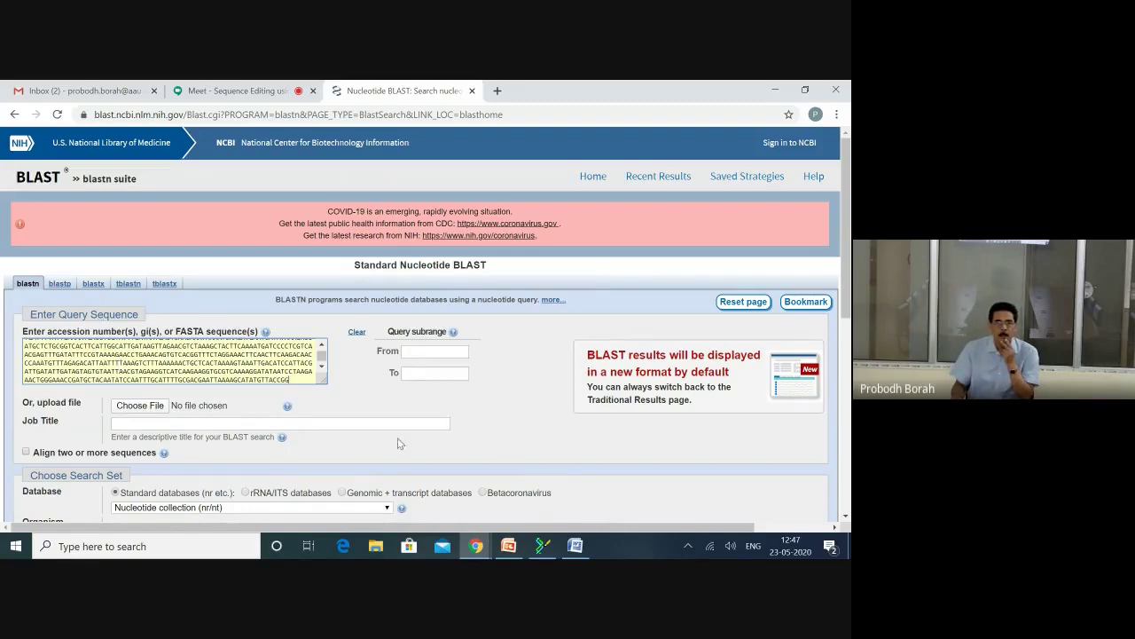
scroll(520, 433, "down", 4)
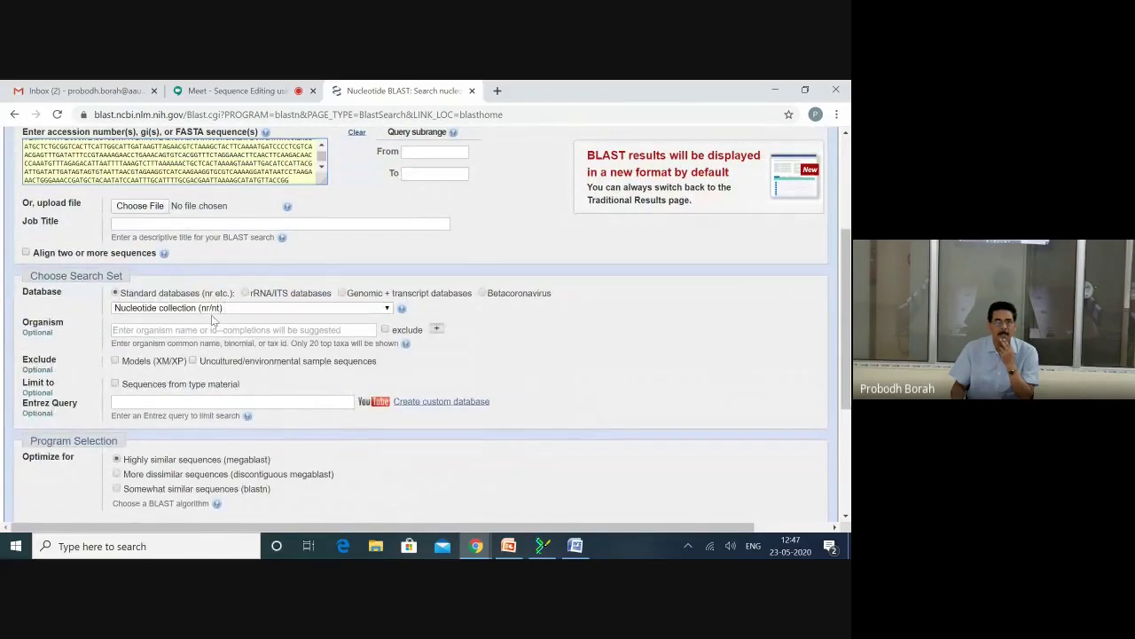
scroll(530, 369, "down", 3)
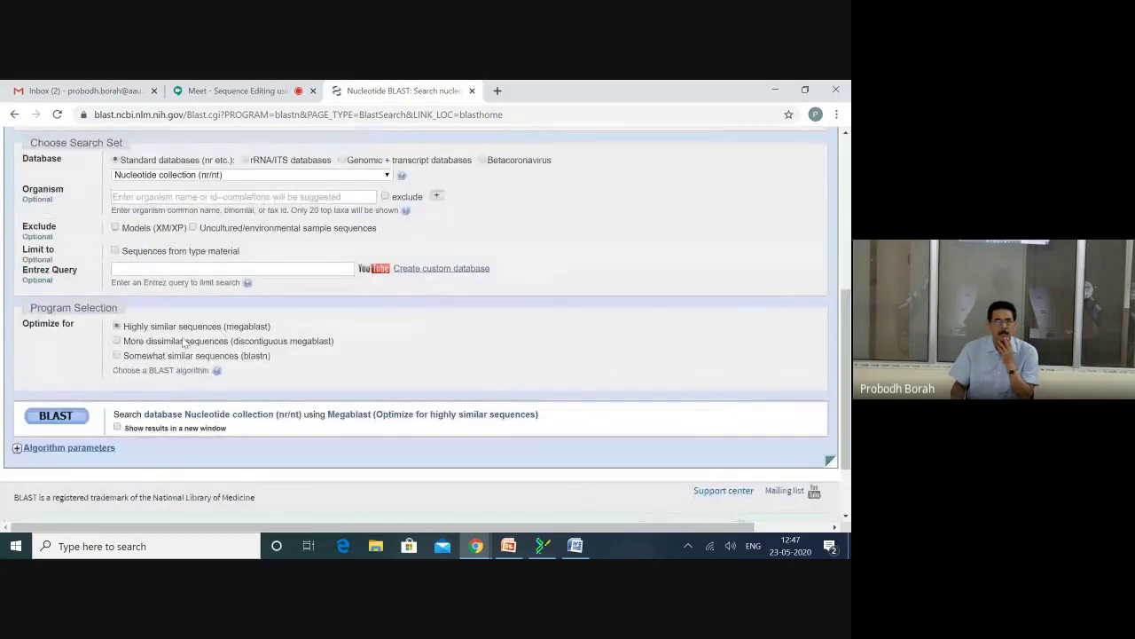
scroll(528, 349, "down", 2)
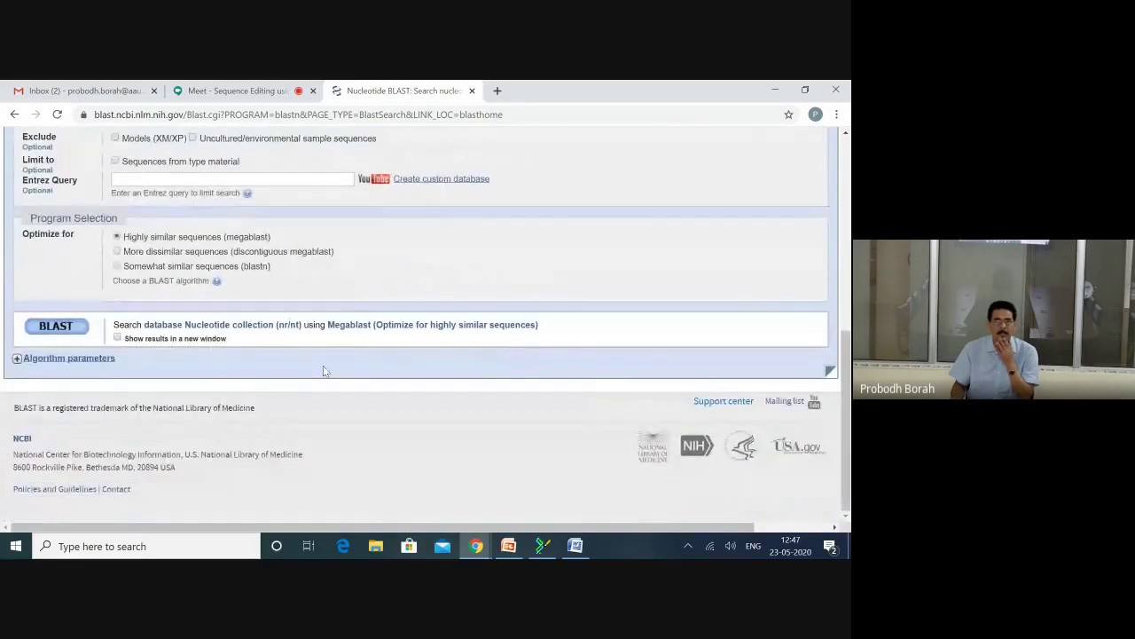
left_click(71, 332)
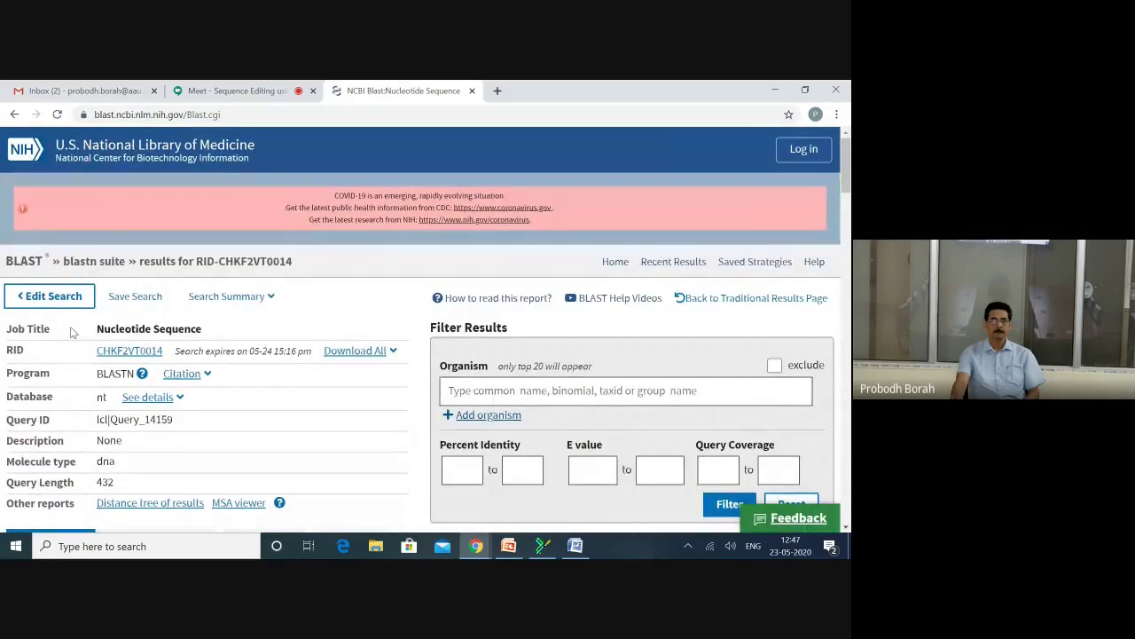
Examine the BLAST hit descriptions, comparing the organisms, scores, query cover, E values and percent identity.
scroll(617, 323, "down", 1)
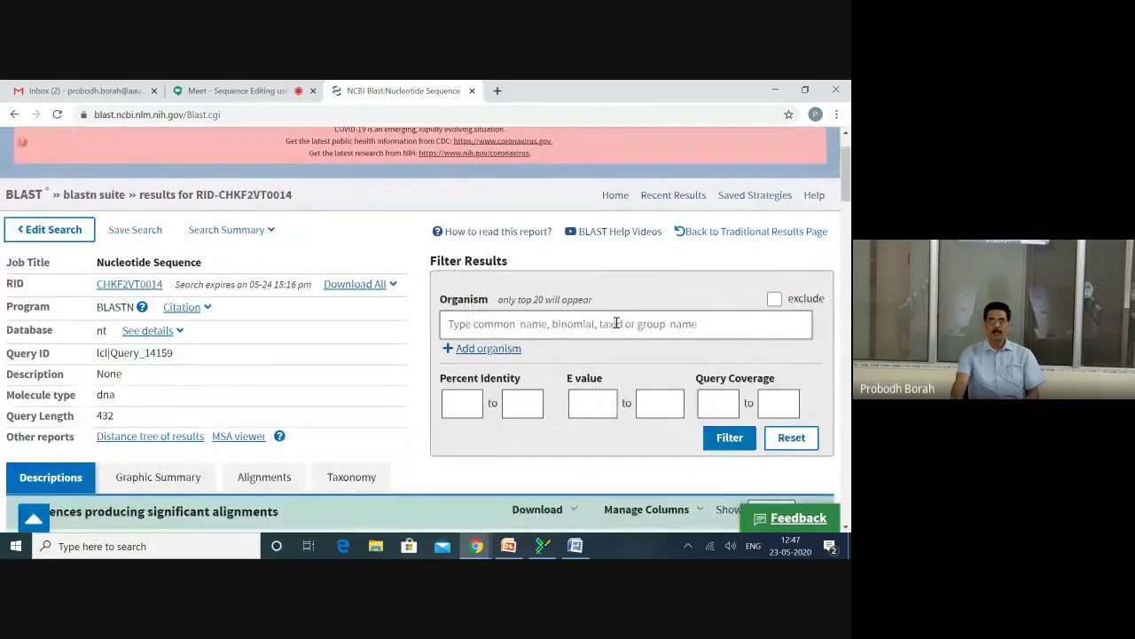
scroll(617, 323, "down", 5)
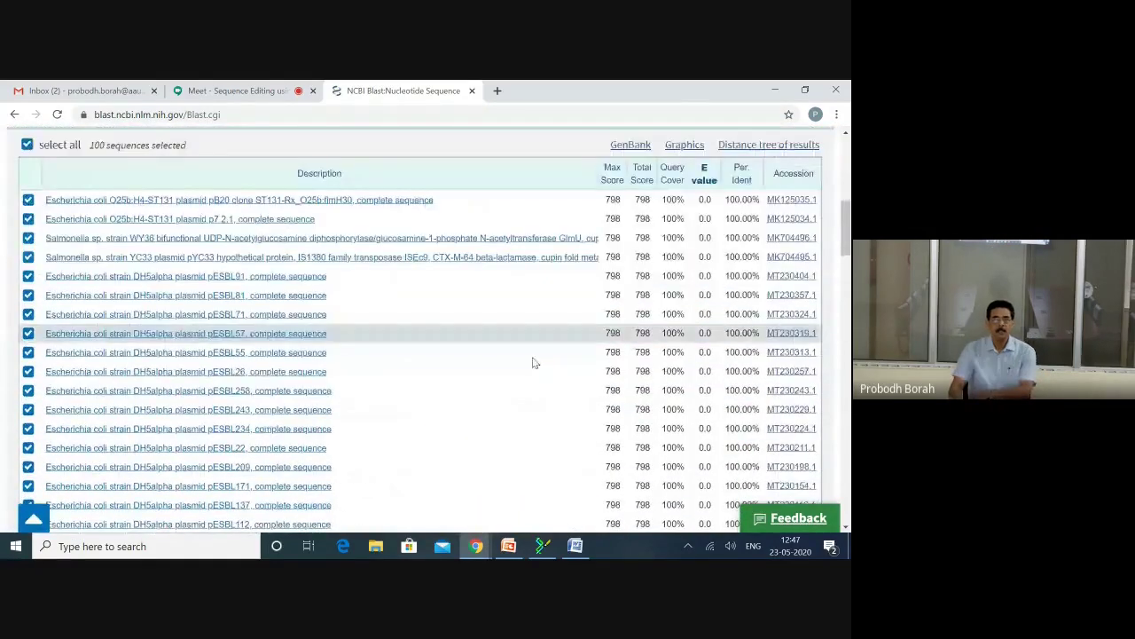
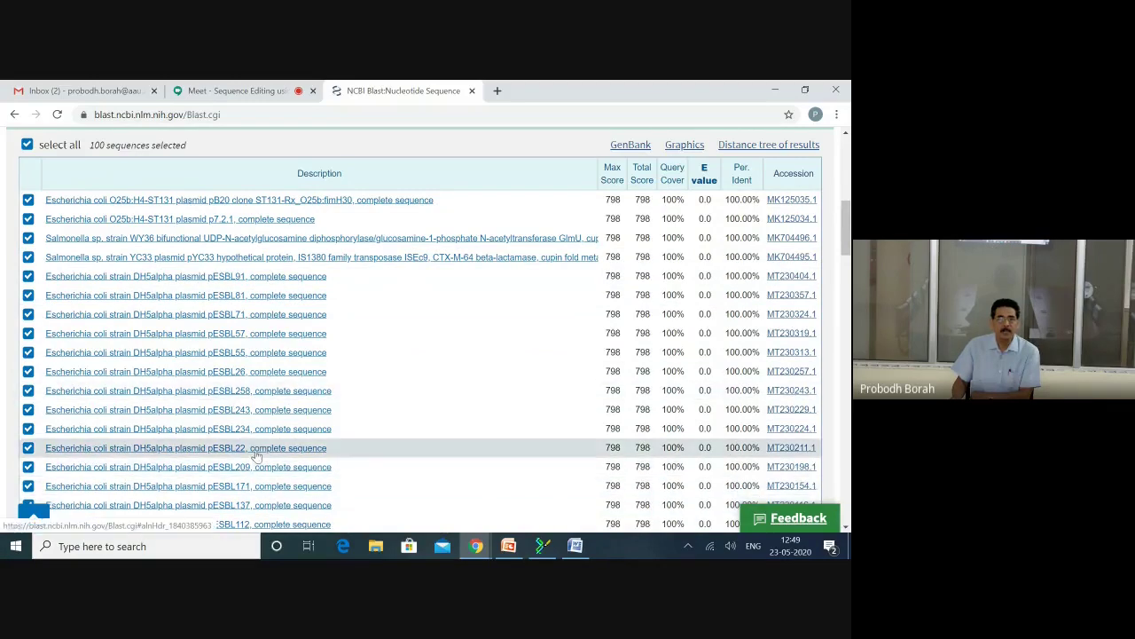
scroll(359, 408, "down", 1)
scroll(361, 413, "down", 2)
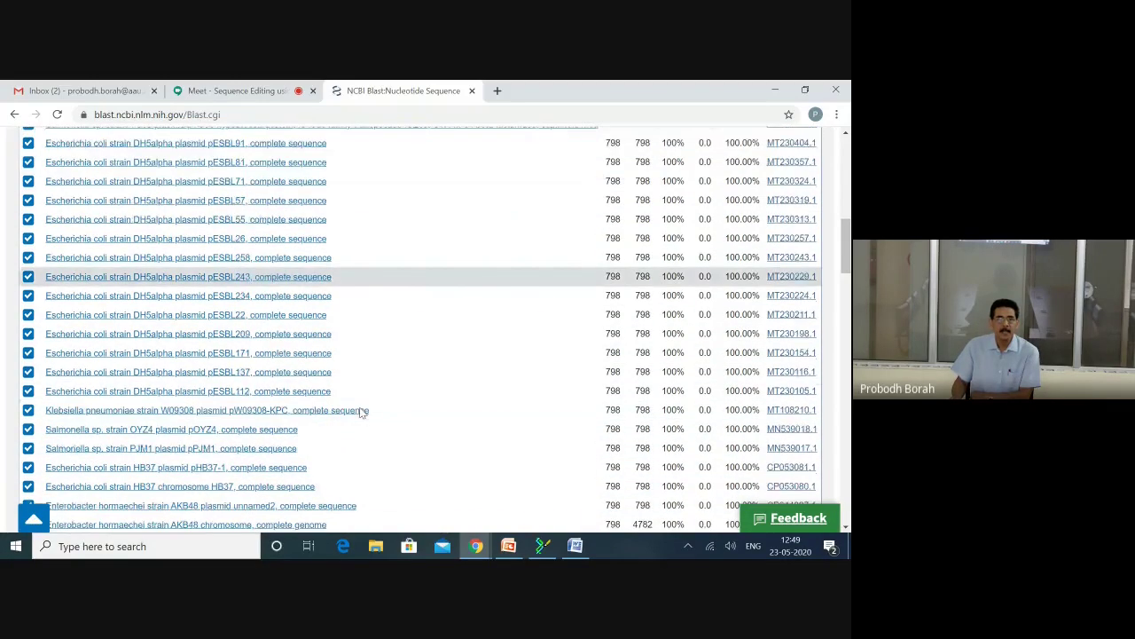
scroll(361, 412, "down", 4)
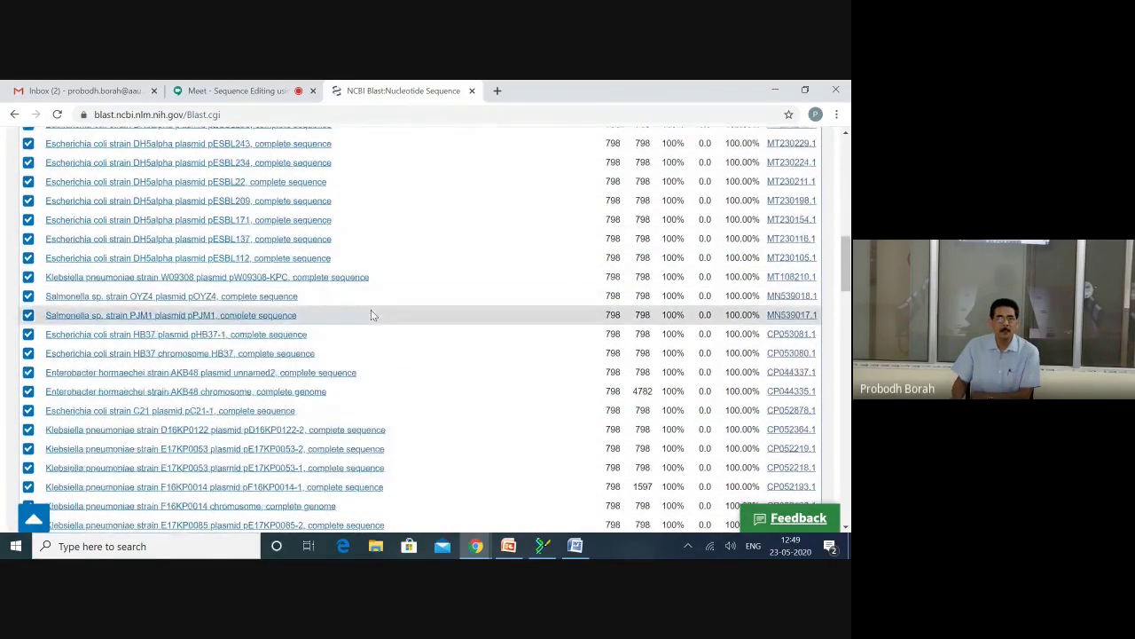
scroll(346, 249, "down", 10)
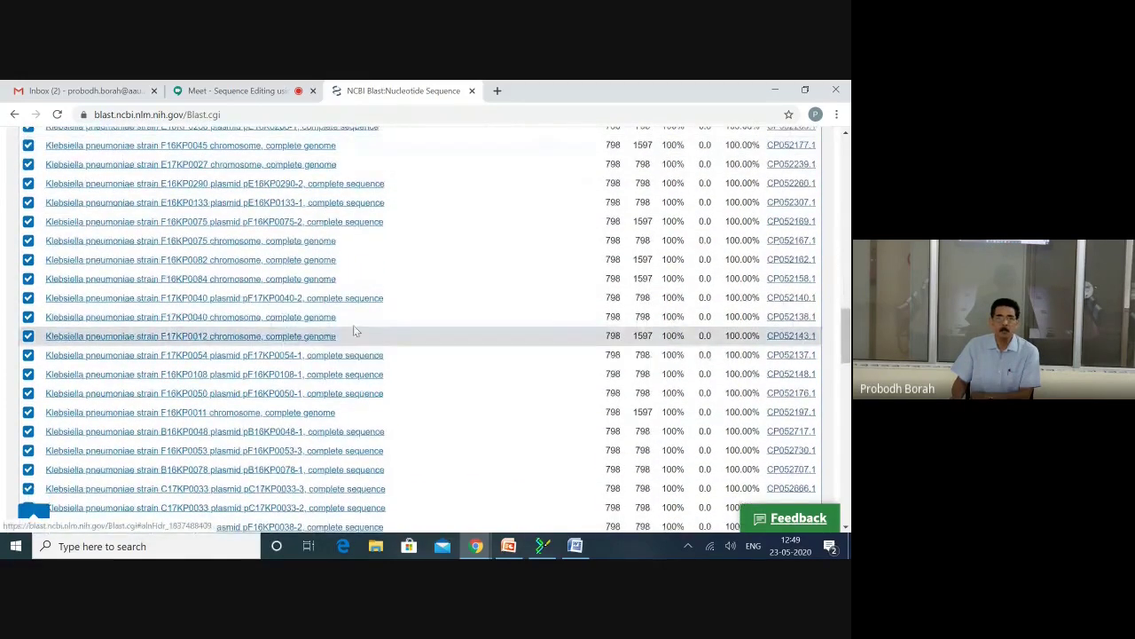
scroll(446, 305, "up", 4)
scroll(445, 305, "up", 15)
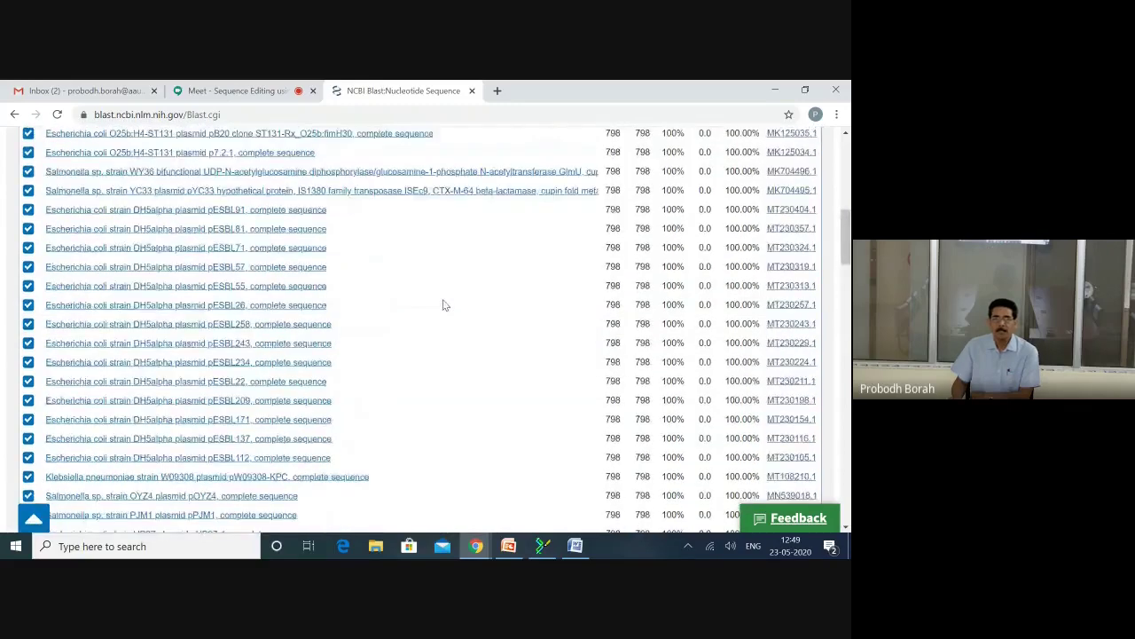
scroll(445, 305, "down", 6)
scroll(445, 305, "down", 2)
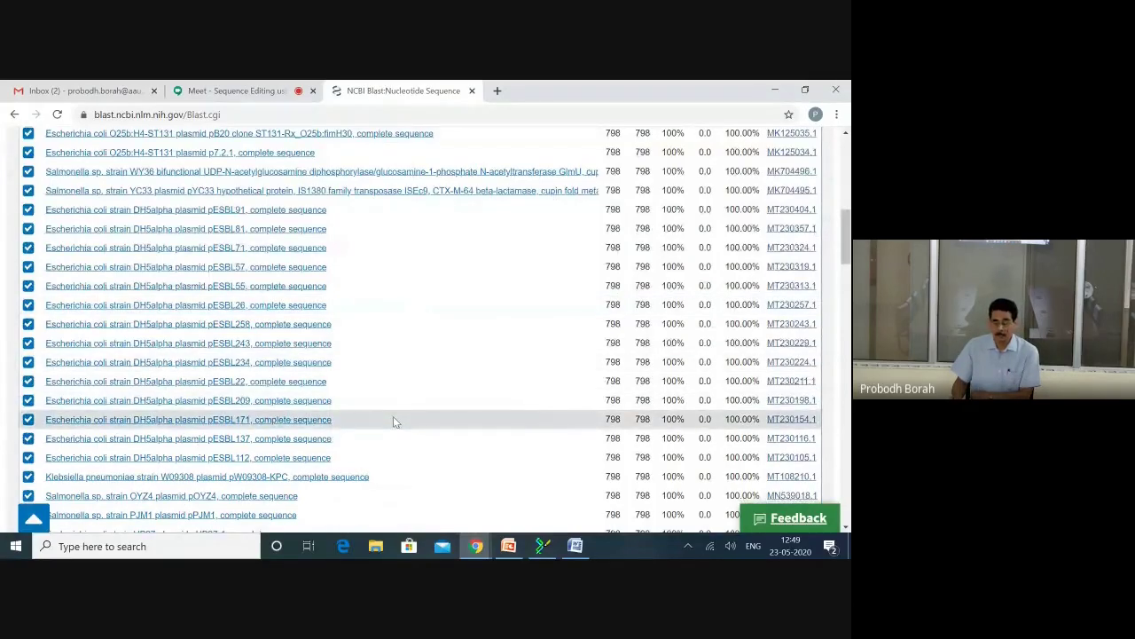
scroll(393, 416, "up", 1)
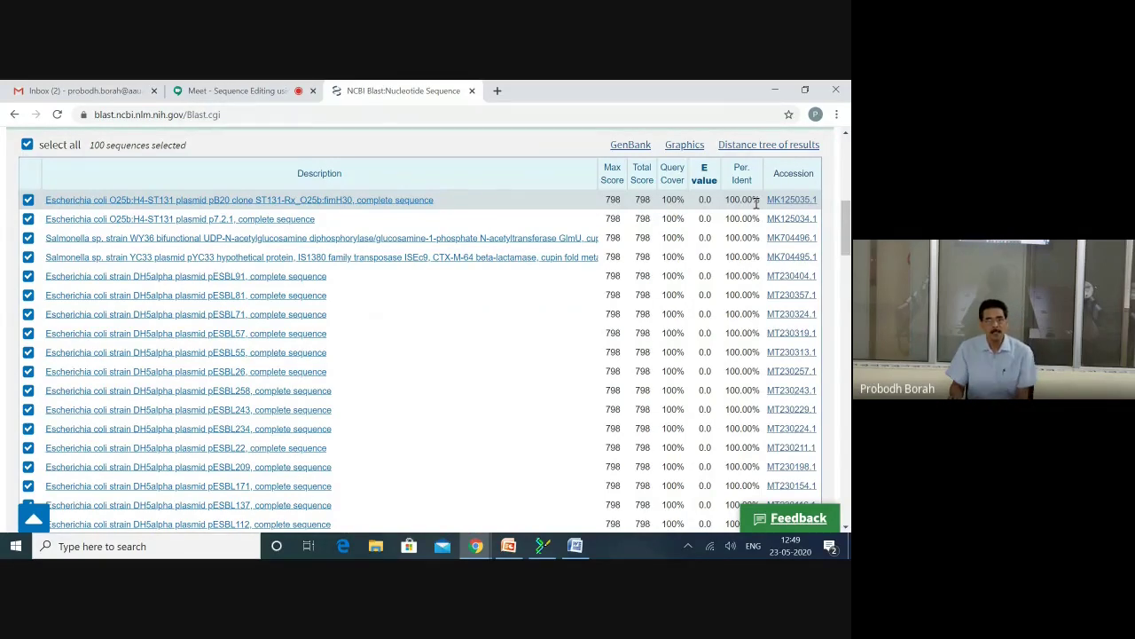
Read through the rest of the BLAST hit list to its last entry, checking each organism, query cover and percent identity, and return to the first hits.
scroll(458, 348, "down", 1)
scroll(458, 347, "down", 5)
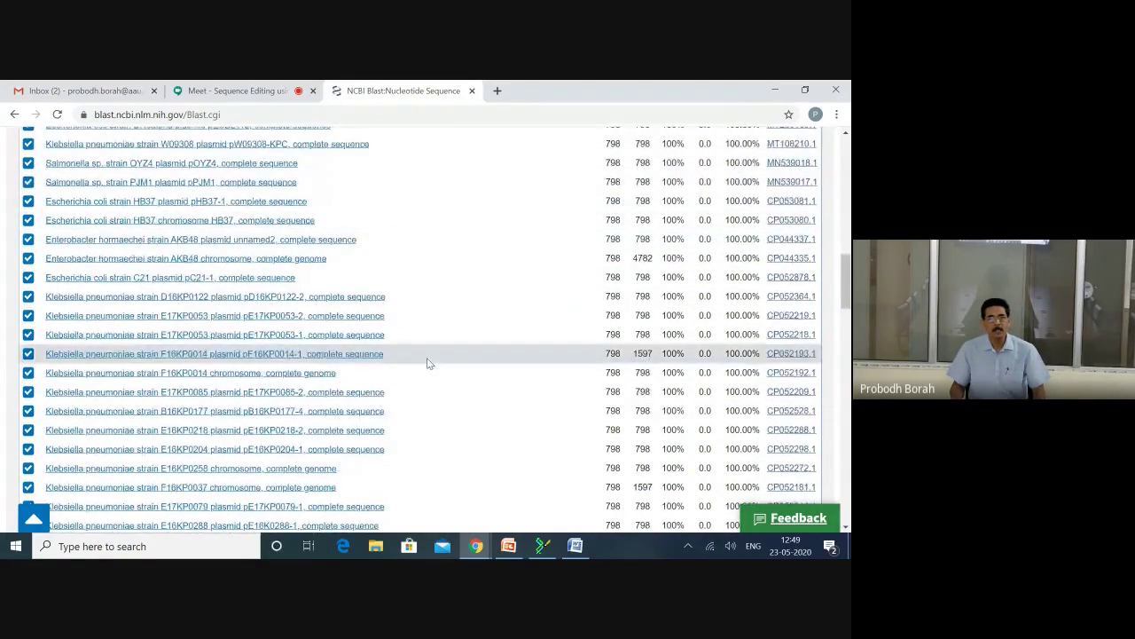
scroll(428, 362, "down", 2)
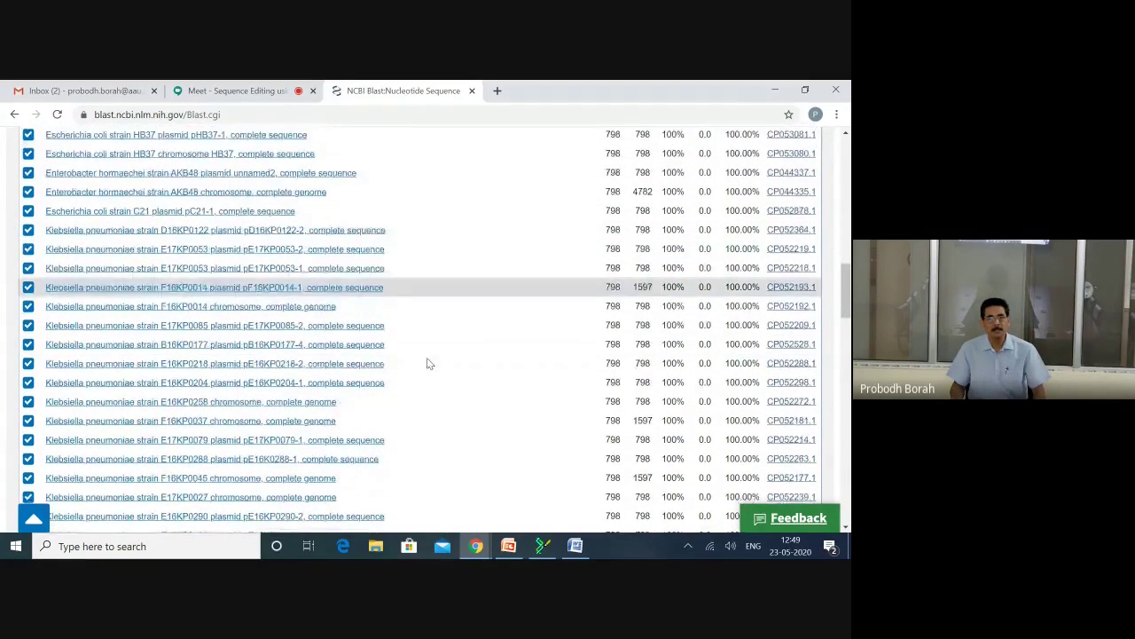
scroll(428, 362, "down", 5)
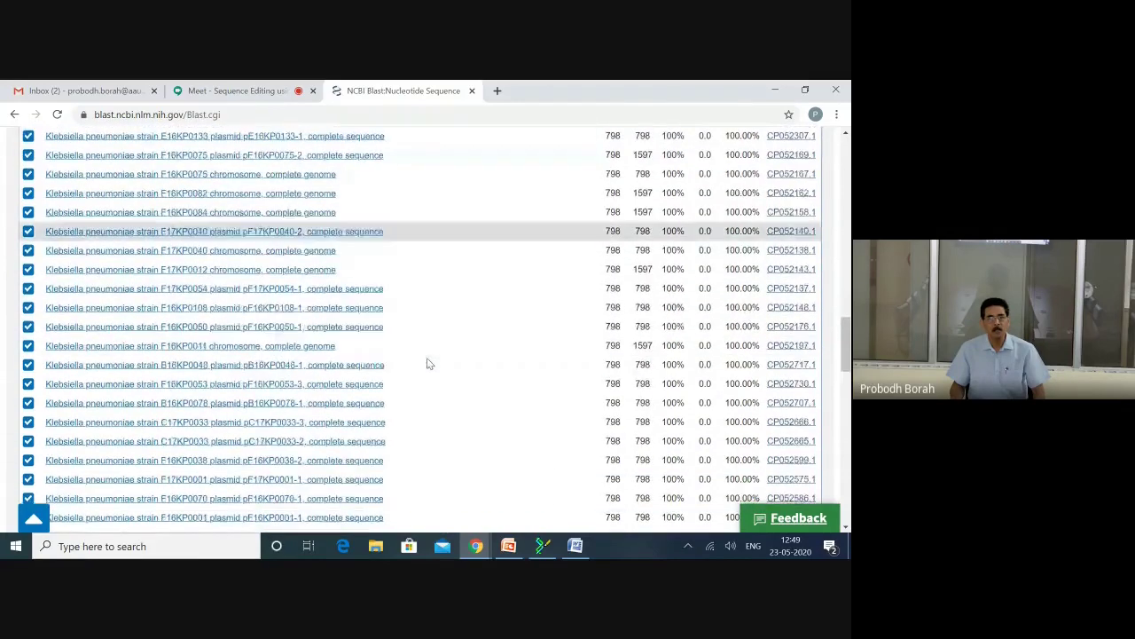
scroll(436, 364, "up", 3)
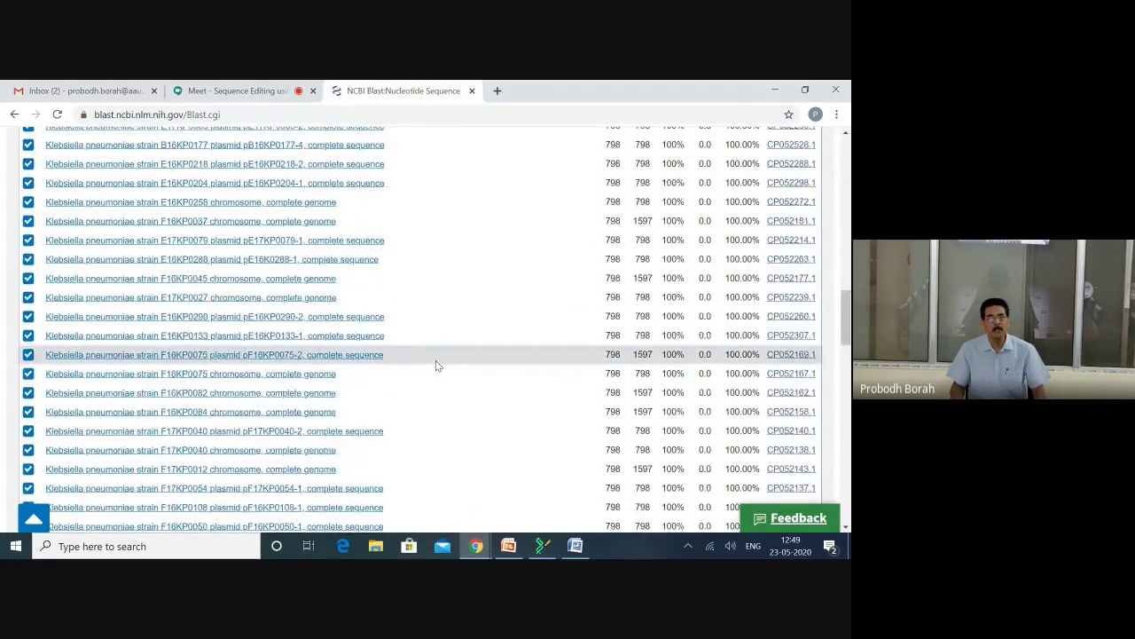
scroll(436, 365, "down", 5)
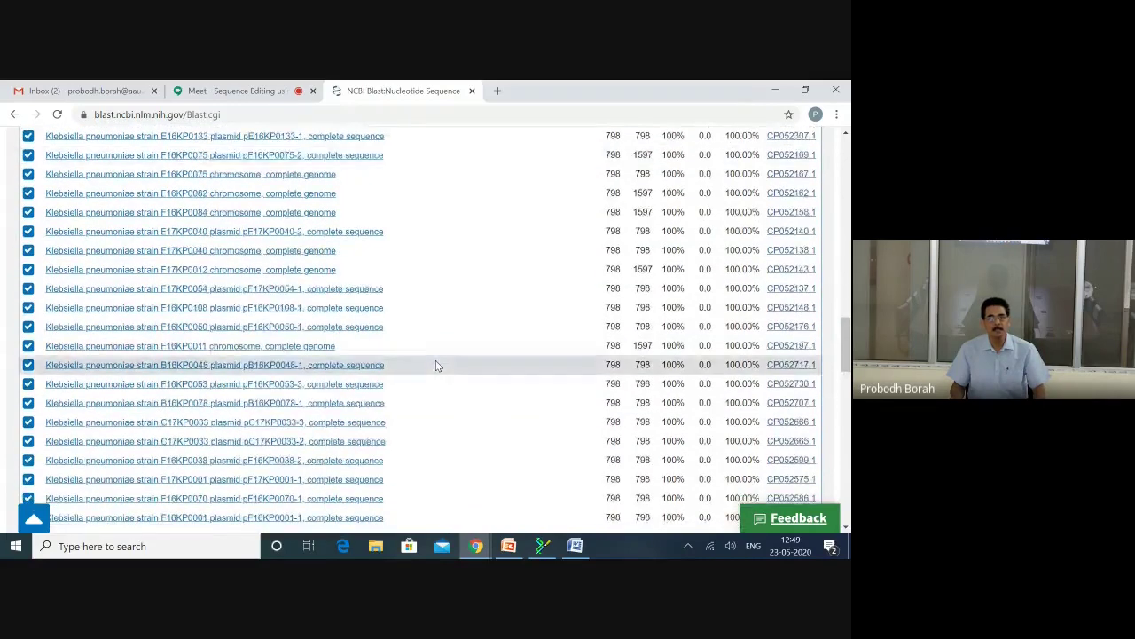
scroll(435, 364, "down", 3)
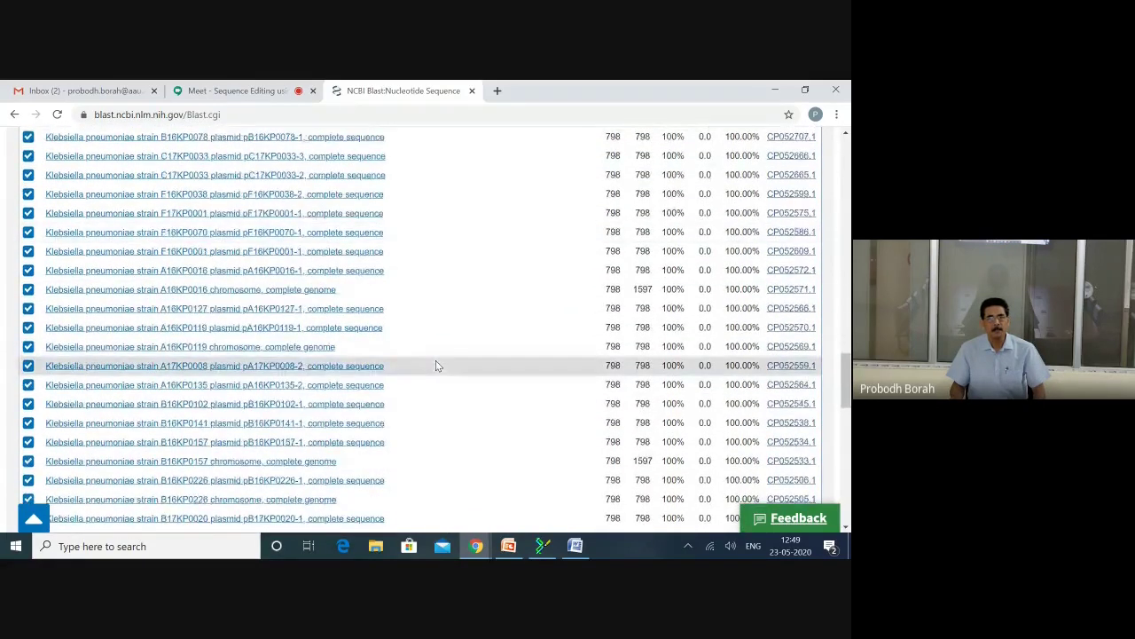
scroll(436, 365, "down", 5)
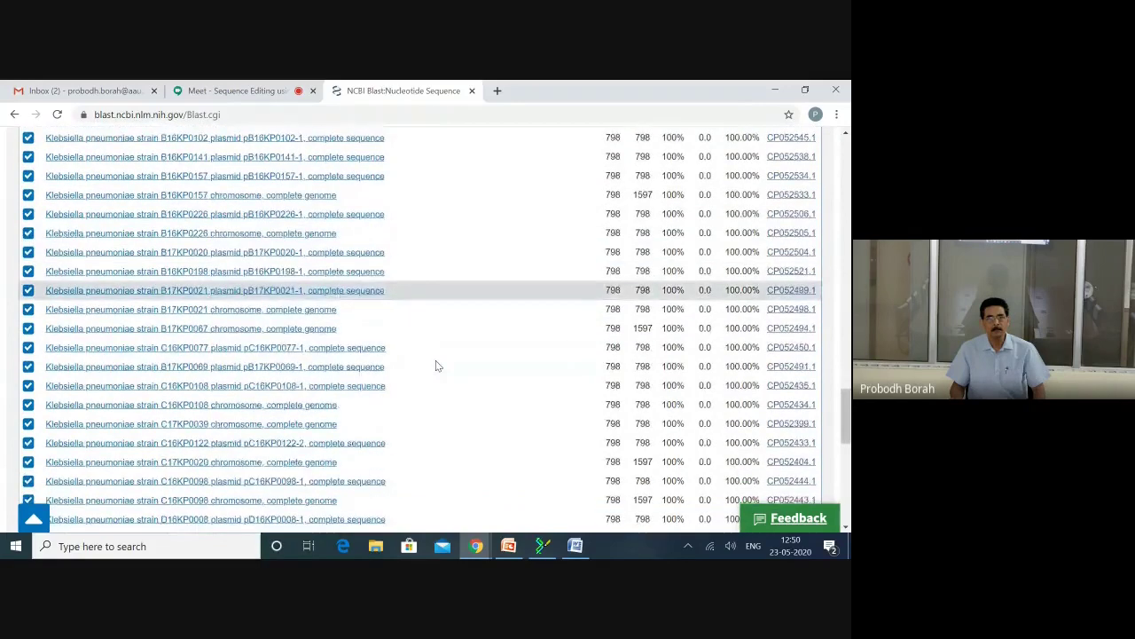
scroll(436, 365, "down", 1)
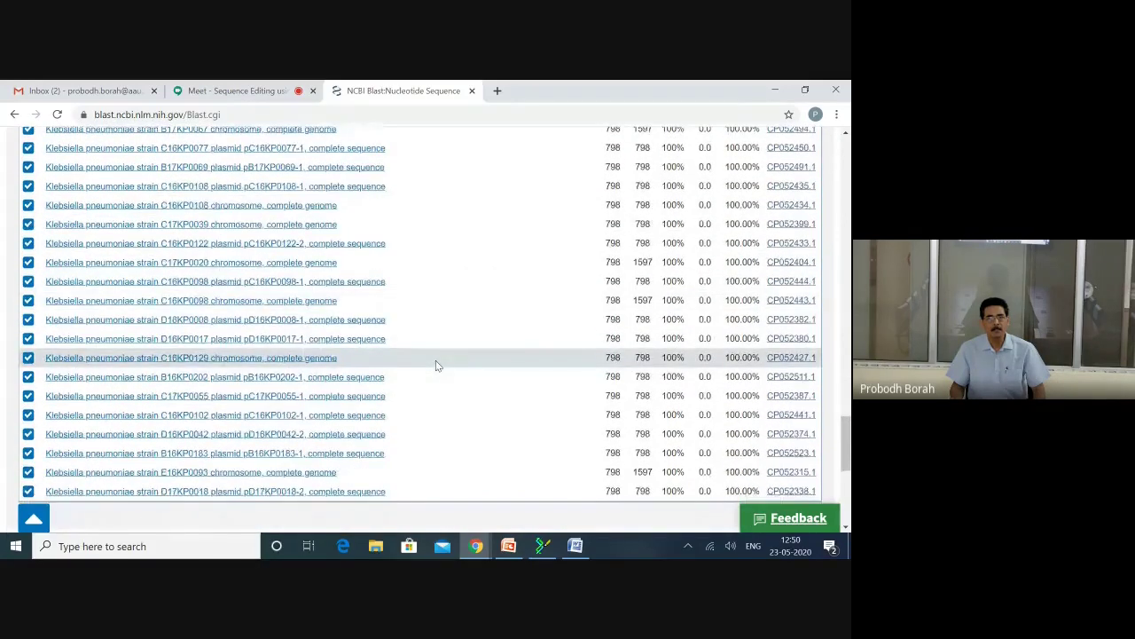
scroll(436, 365, "down", 2)
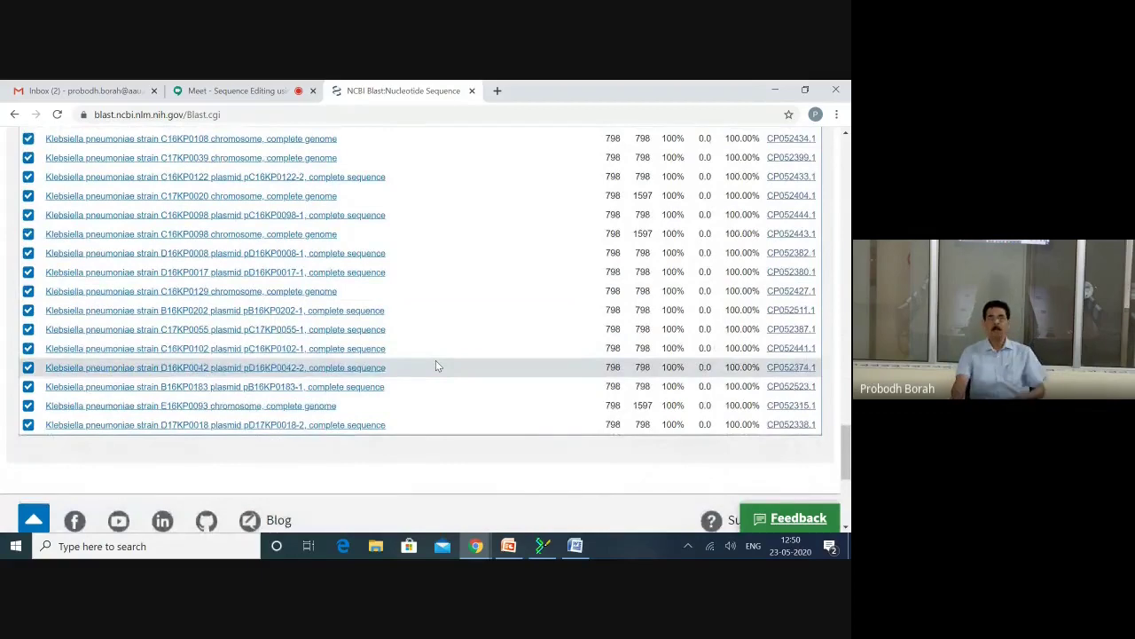
middle_click(436, 360)
scroll(435, 357, "up", 10)
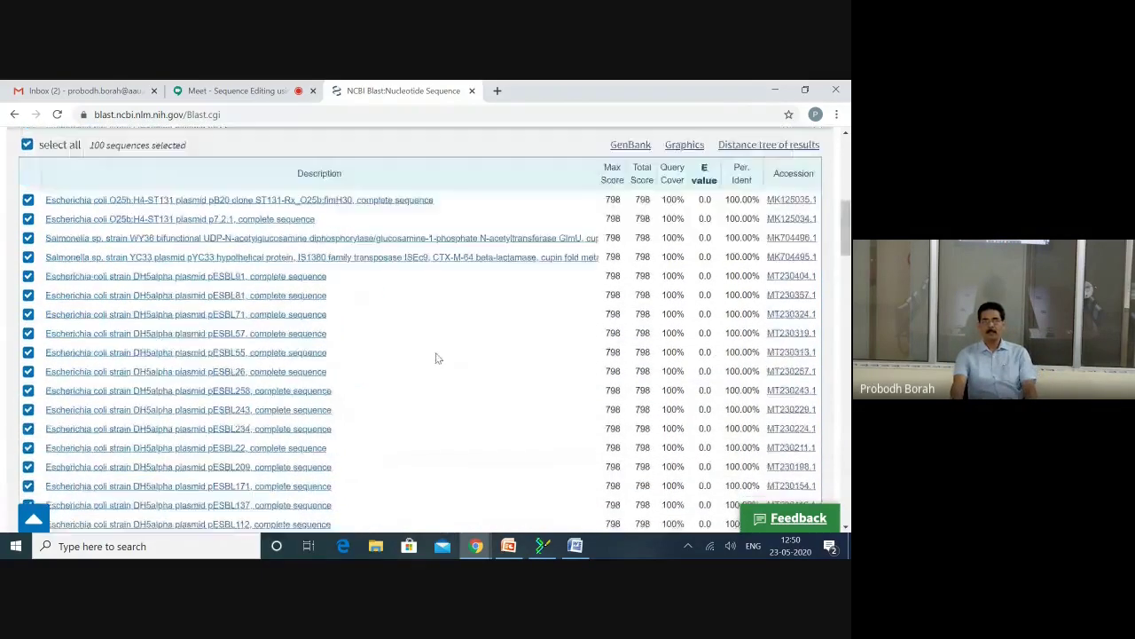
Review the BLAST job details and filter options above the hit table together with the top-ranked hits.
scroll(436, 354, "up", 5)
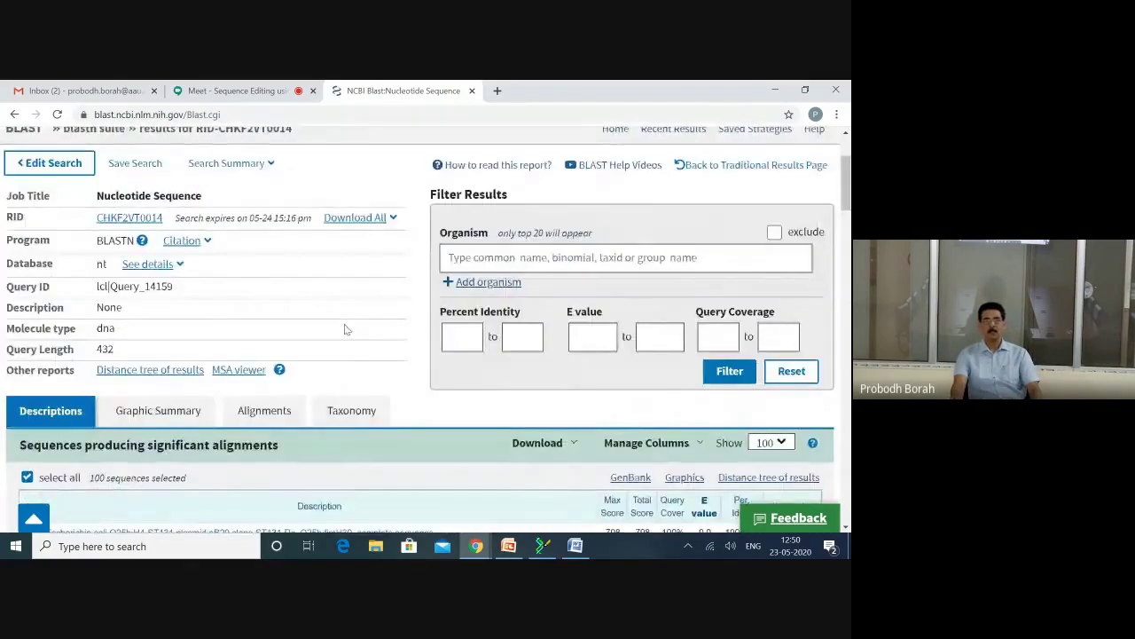
scroll(432, 466, "down", 3)
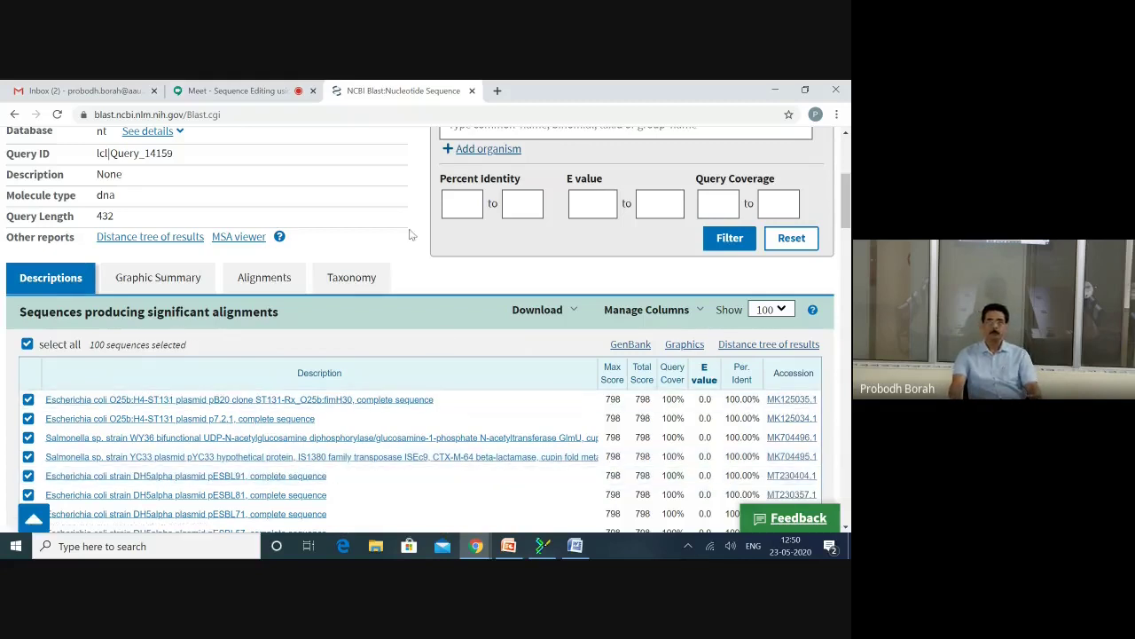
left_click_drag(843, 208, 838, 155)
scroll(324, 489, "down", 6)
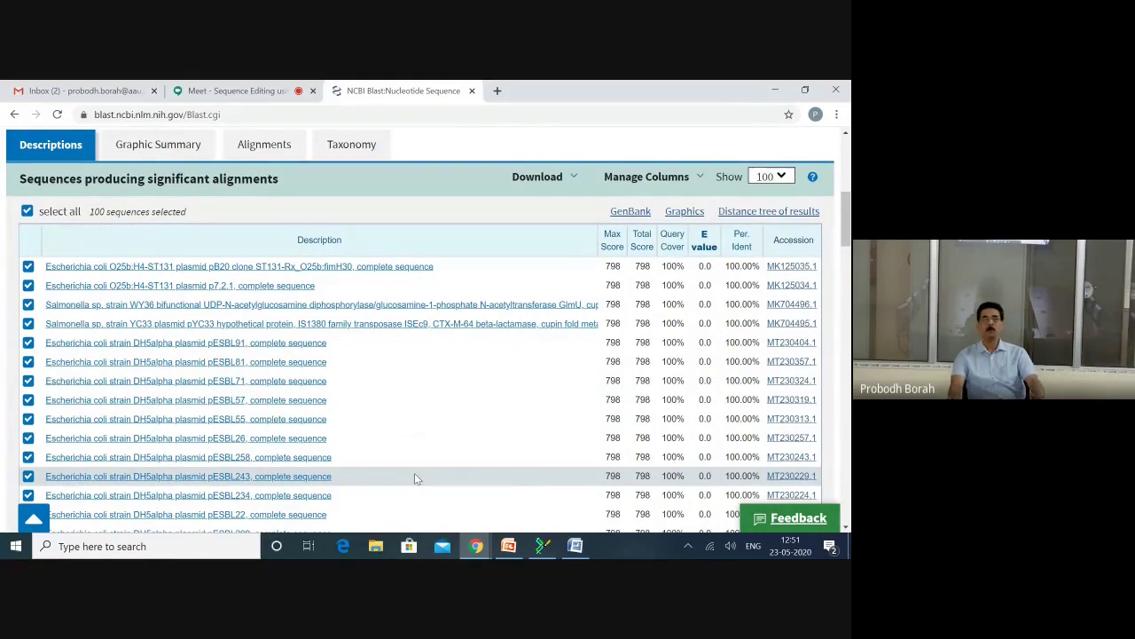
scroll(412, 468, "up", 5)
scroll(412, 464, "up", 1)
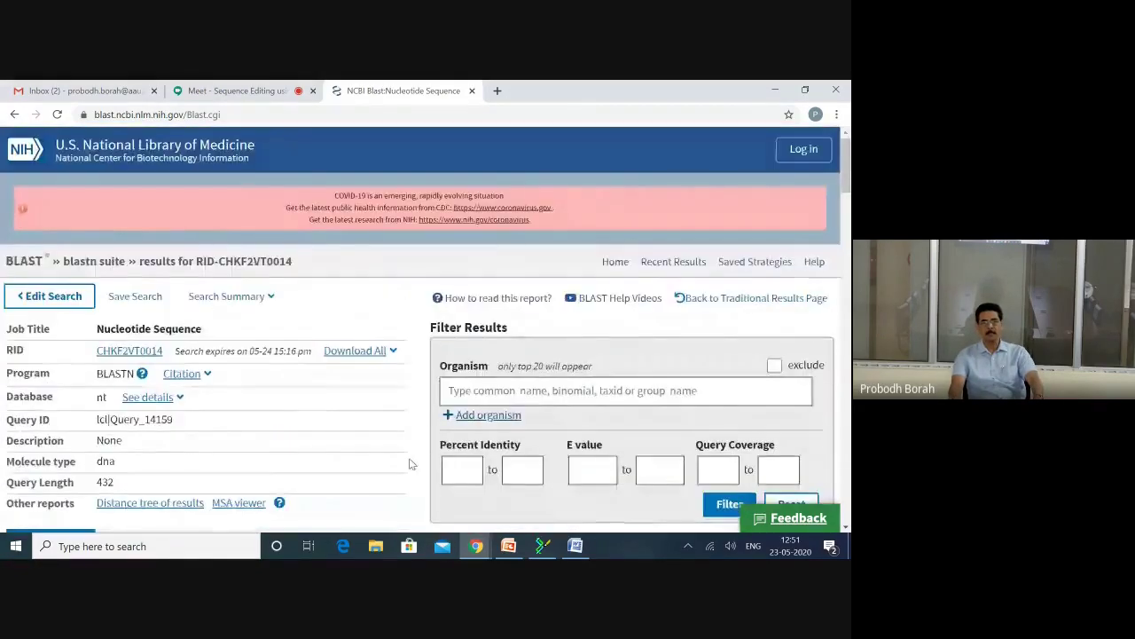